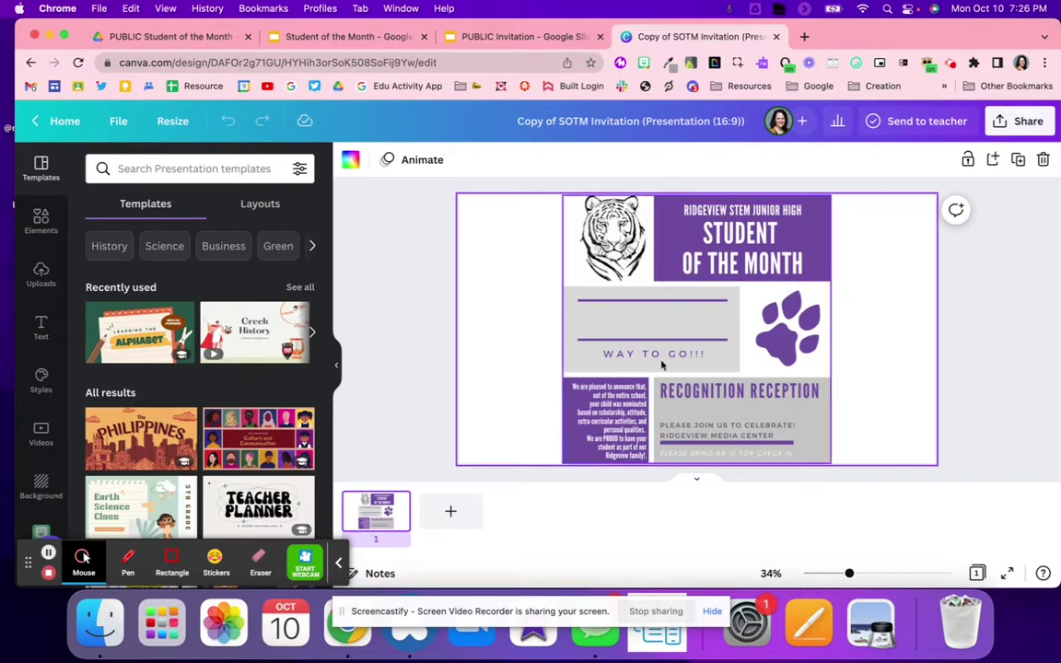
Select the whole invitation design in the Copy of SOTM Invitation editor
left_click(640, 316)
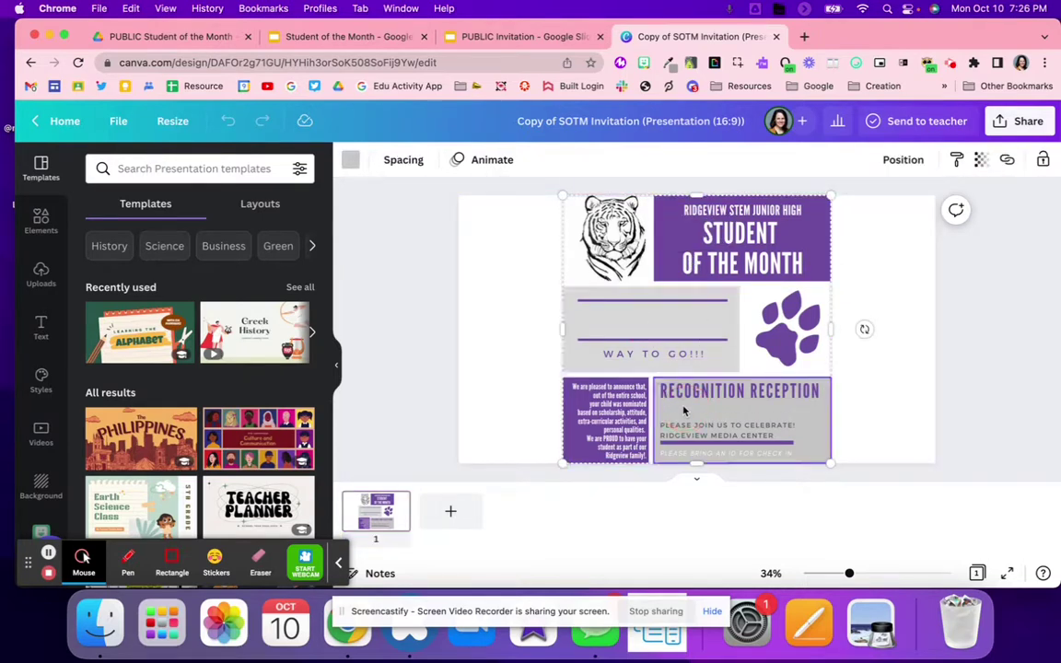
left_click(478, 35)
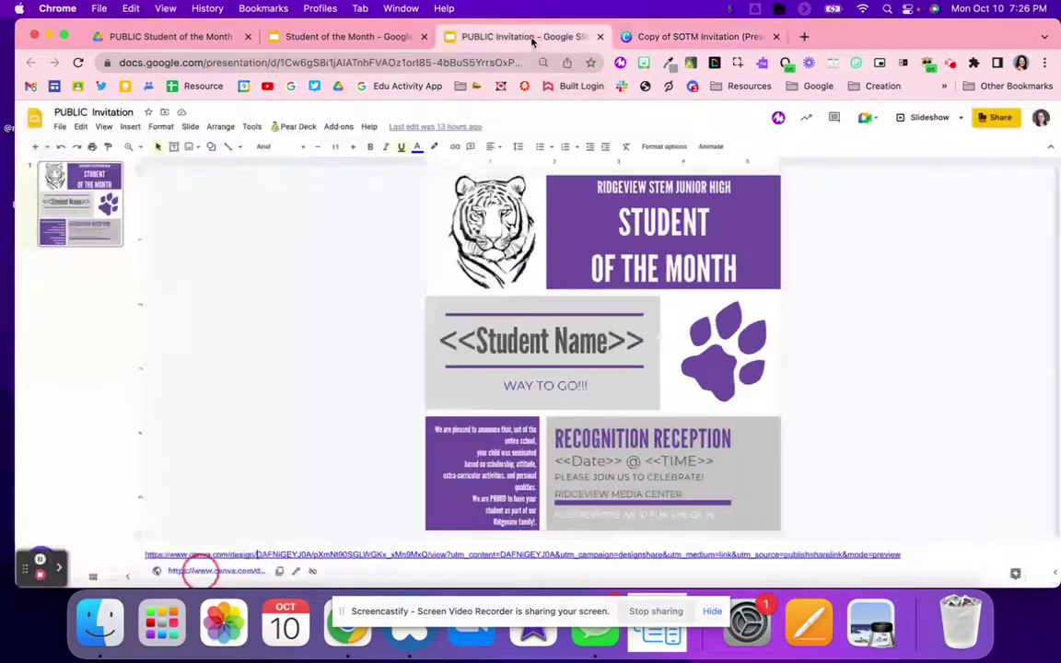
triple_click(532, 344)
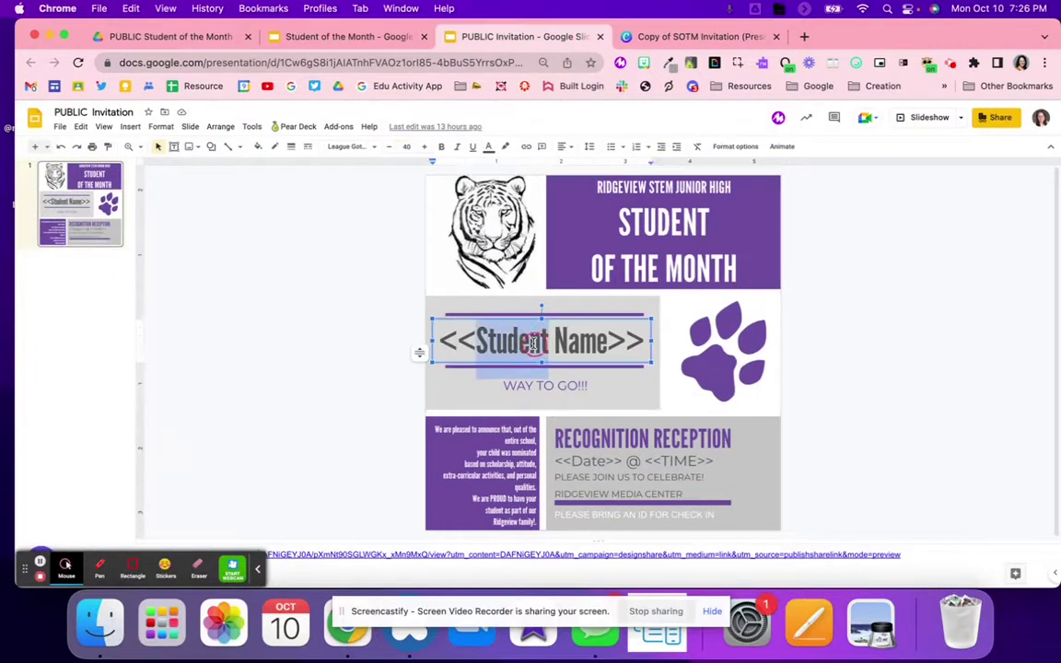
left_click(439, 306)
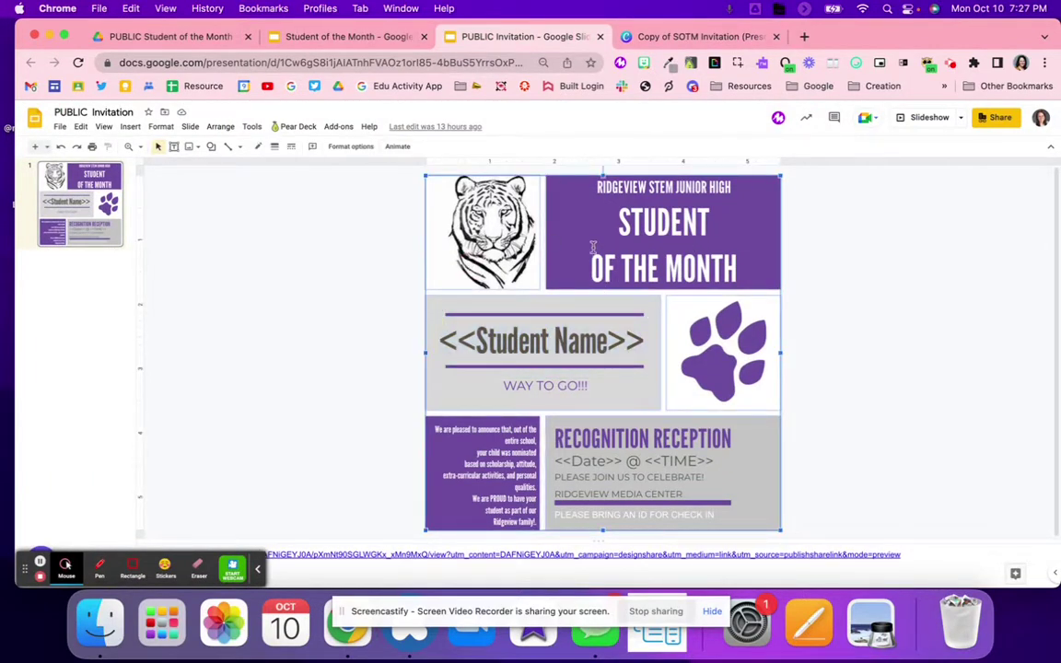
triple_click(496, 348)
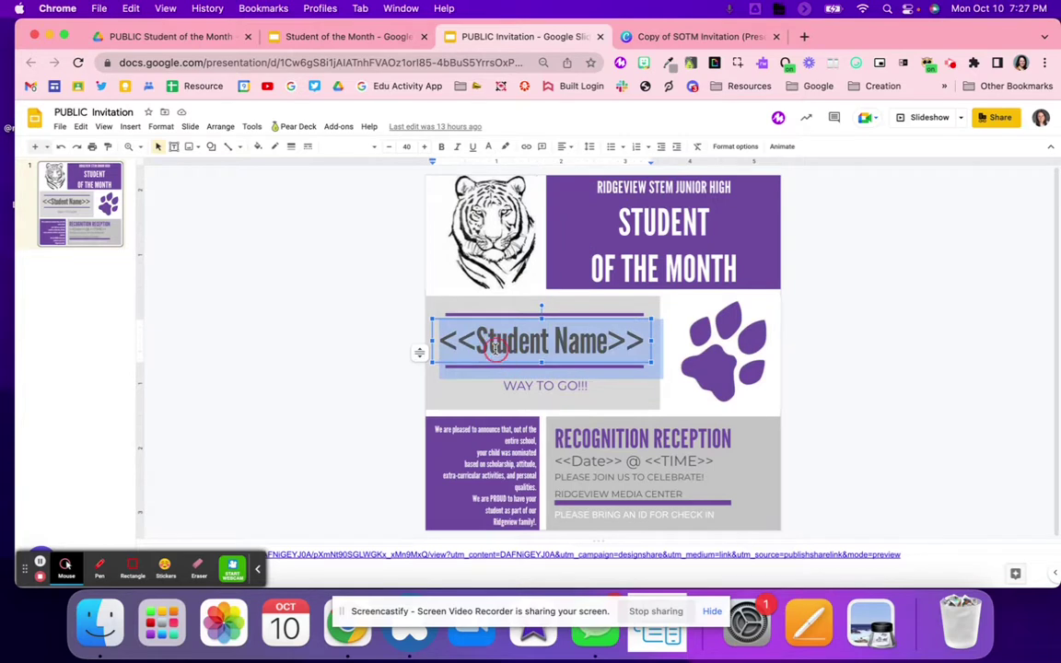
triple_click(604, 460)
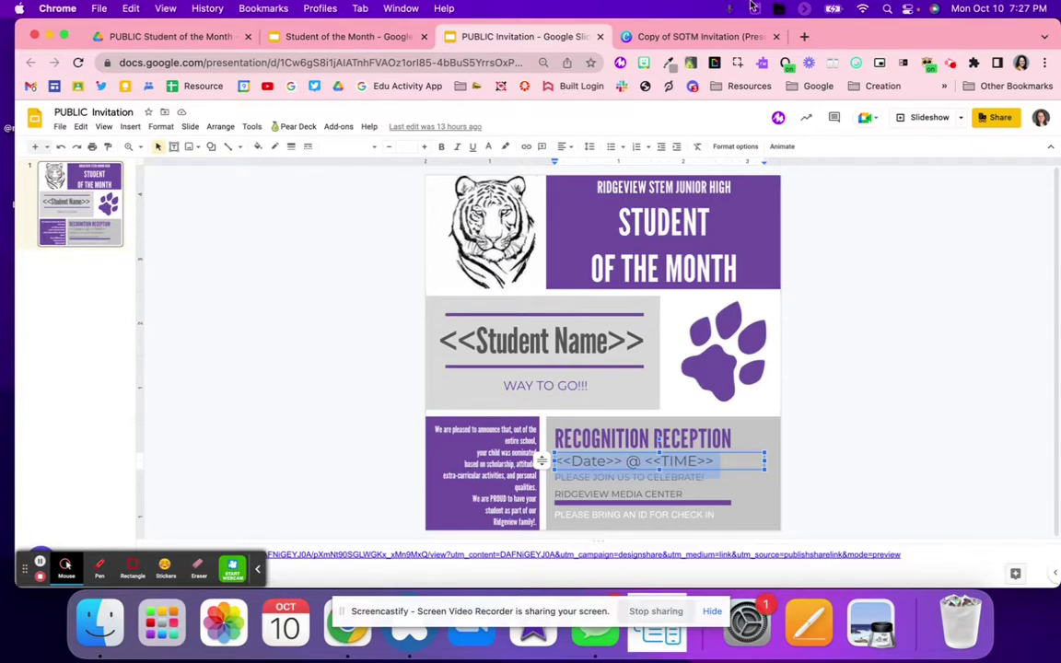
left_click(700, 36)
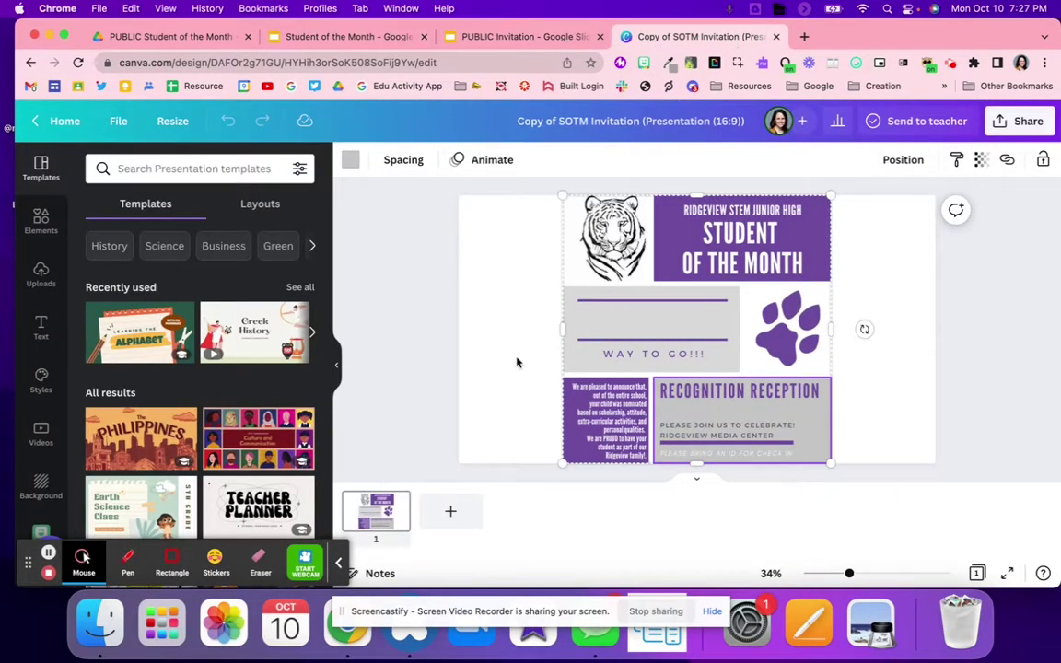
Go to Canva and search 'inva' to show Invitation (Landscape) templates
left_click(432, 62)
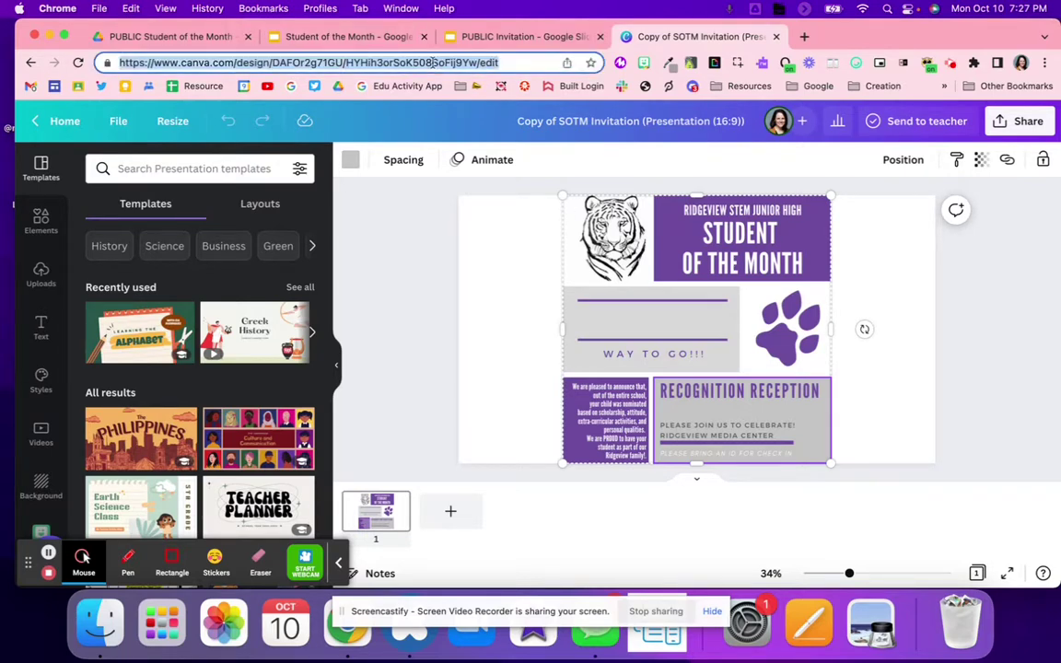
type("canva")
key("Return")
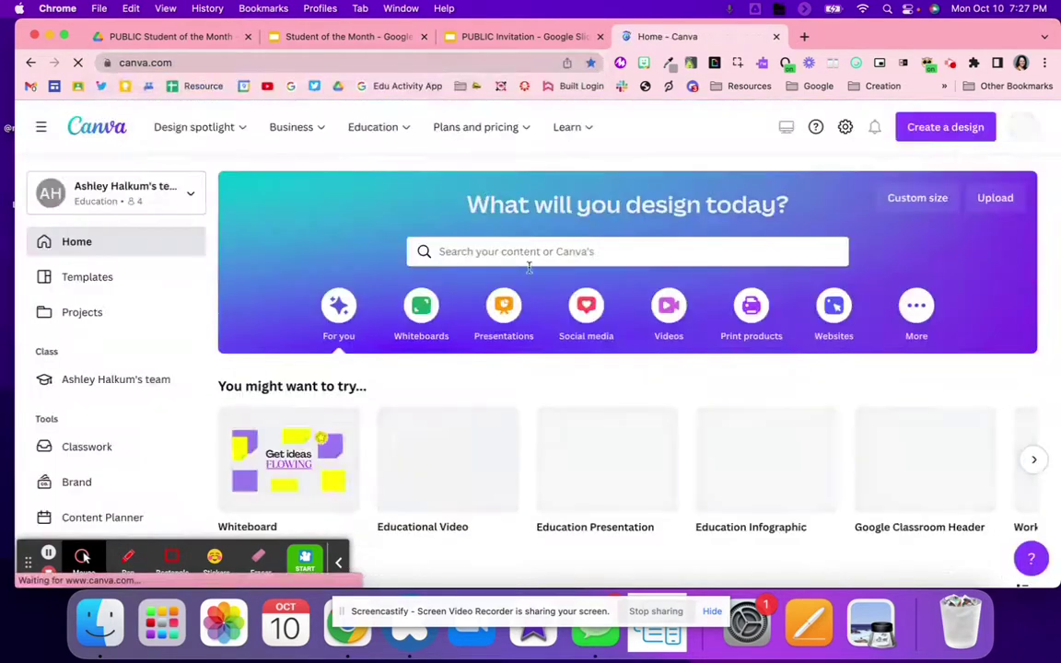
left_click(522, 253)
type("inva")
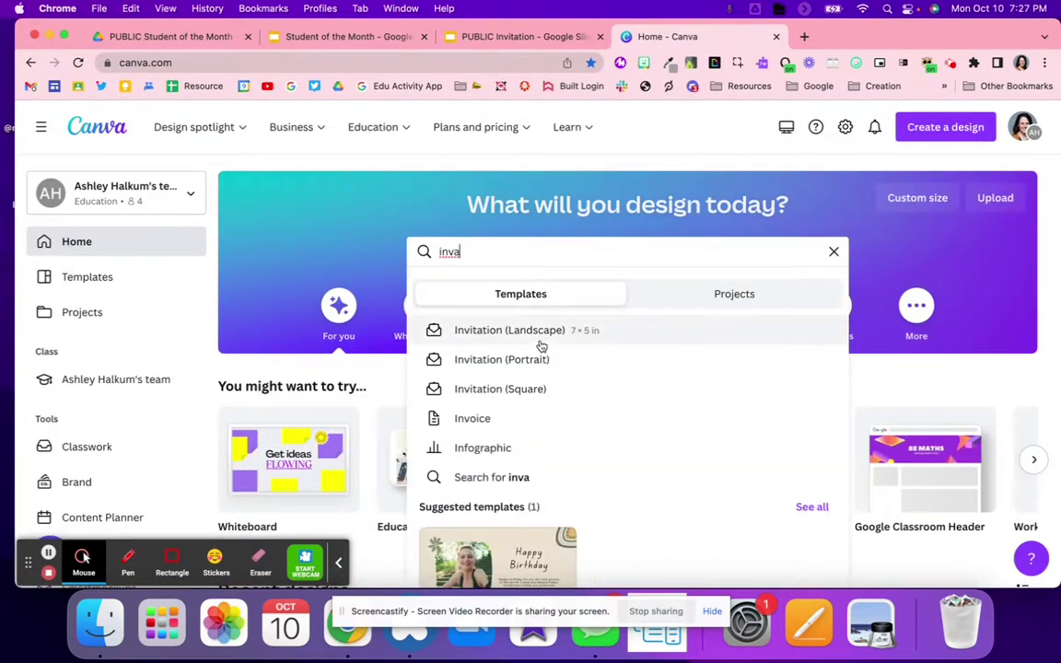
left_click(537, 339)
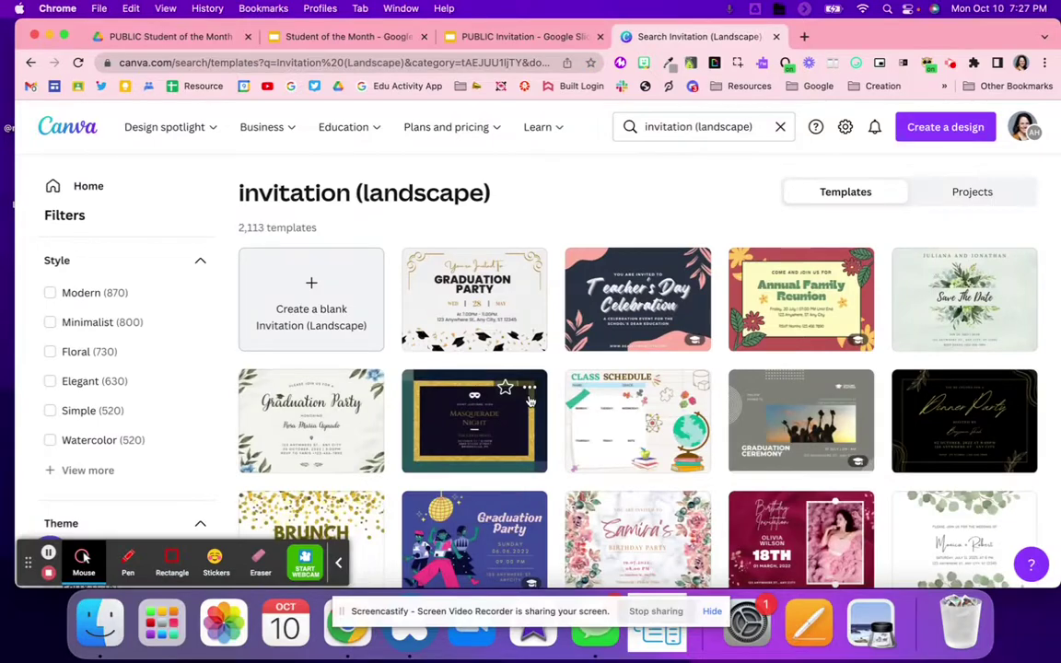
Browse the landscape invitation results, then return to the PUBLIC Invitation slide
scroll(530, 401, "down", 3)
scroll(530, 401, "down", 10)
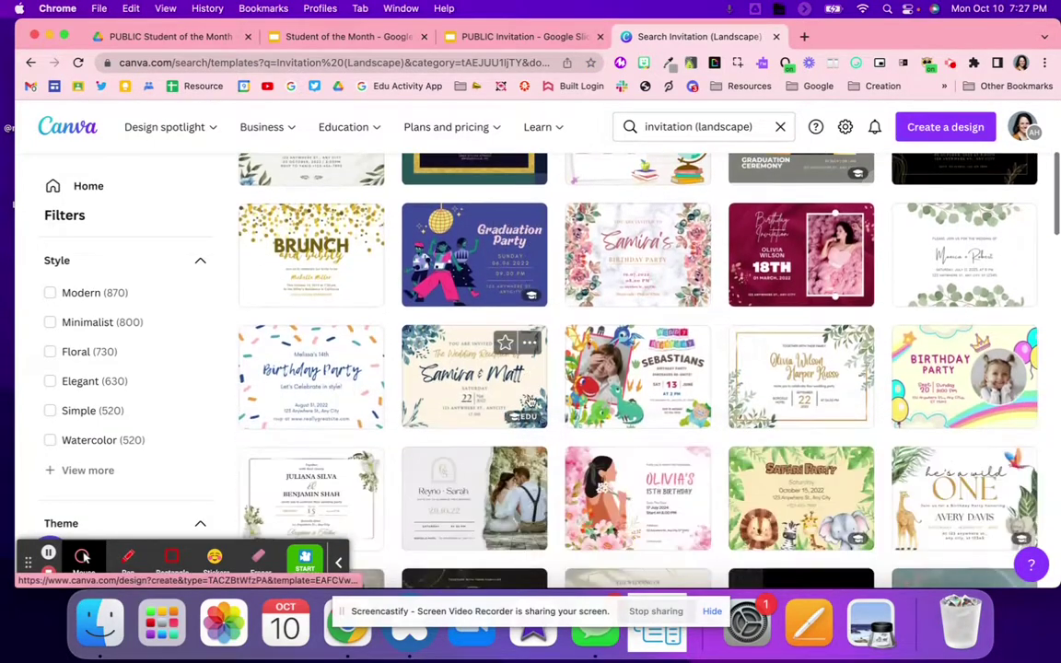
scroll(530, 401, "down", 2)
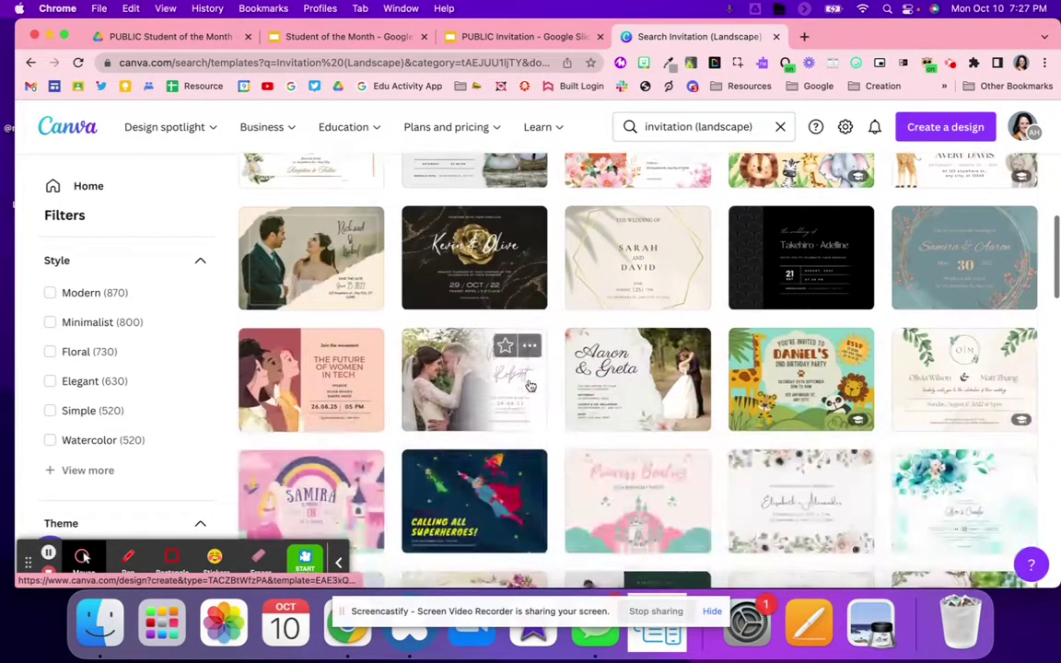
left_click(485, 39)
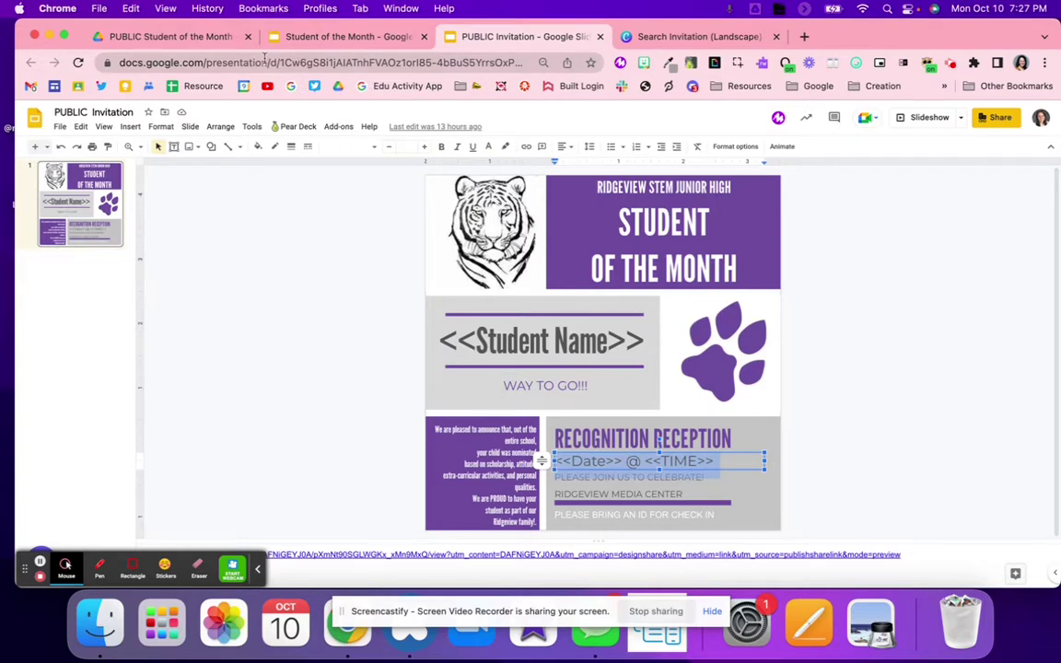
Open the certificate template slides from the guide's Create a Certificate link
left_click(281, 46)
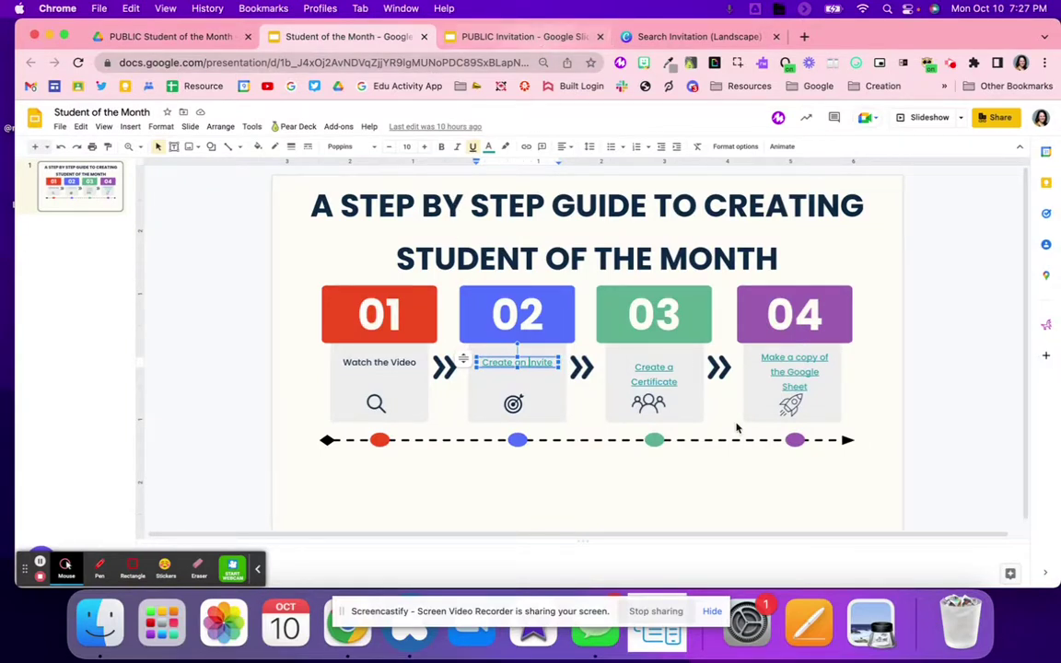
left_click(662, 369)
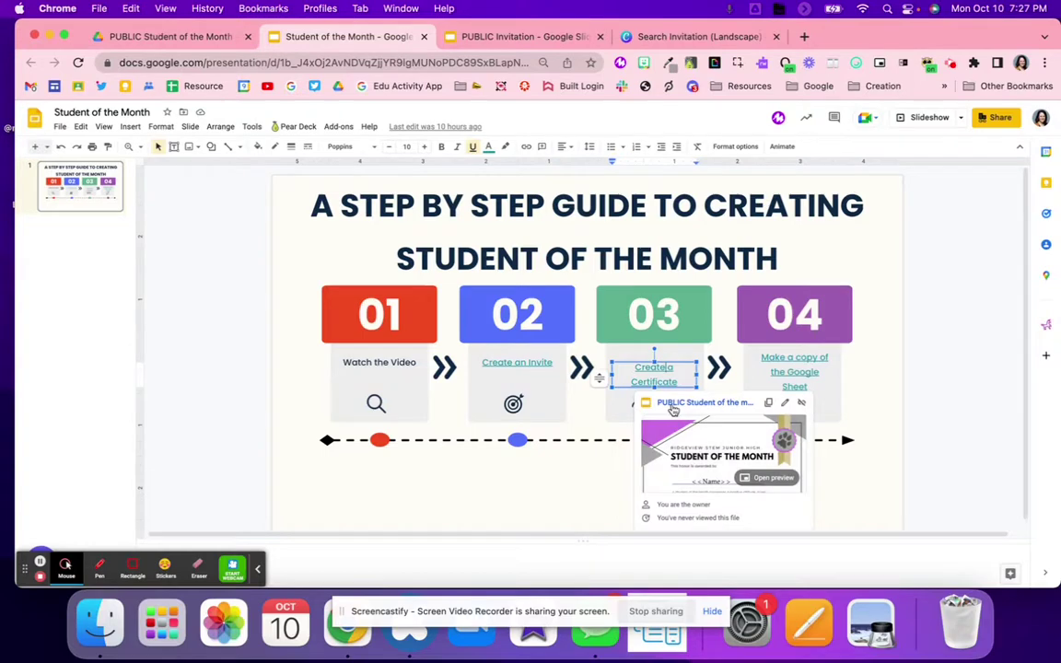
left_click(673, 406)
Close the PUBLIC Invitation slides and the Canva invitation search results
left_click(679, 42)
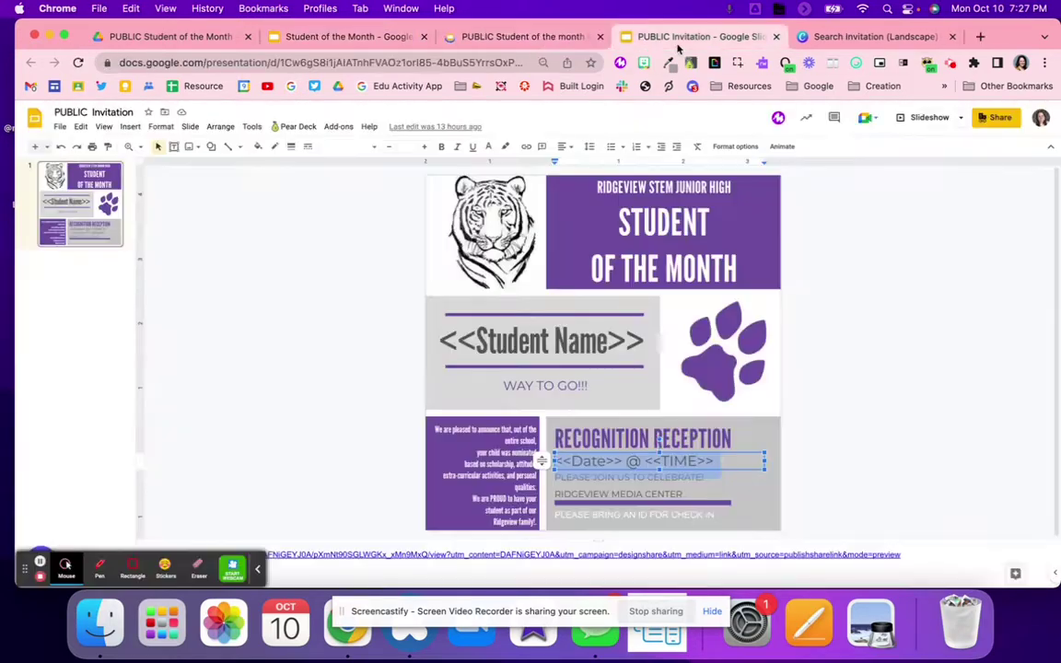
left_click(776, 37)
left_click(776, 37)
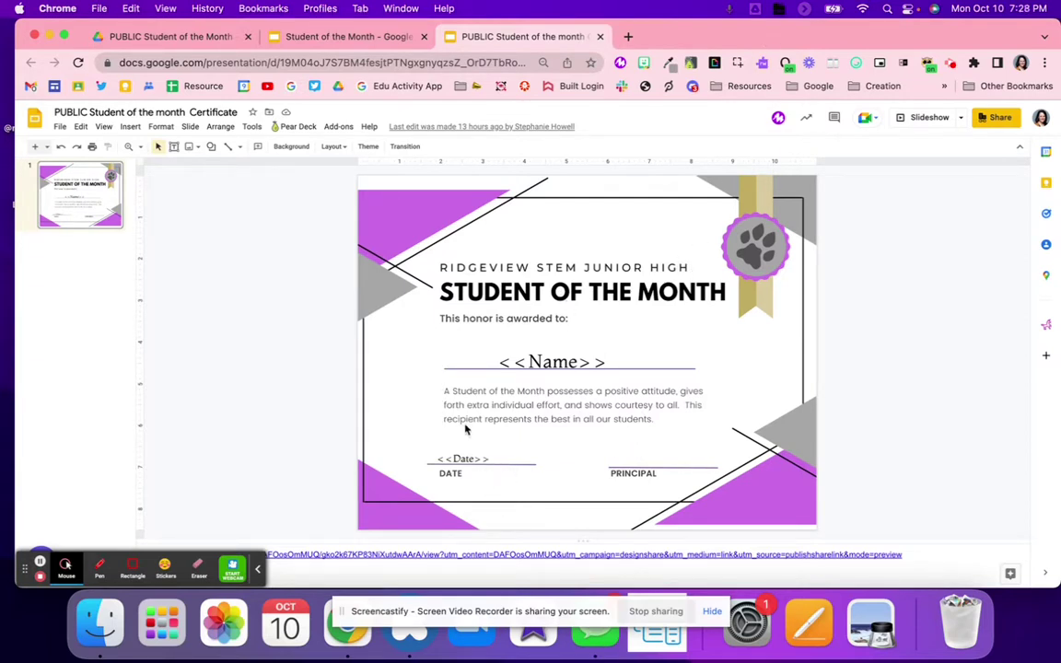
Open the certificate's Canva link and use it as a template
left_click(261, 571)
left_click(248, 554)
left_click(246, 573)
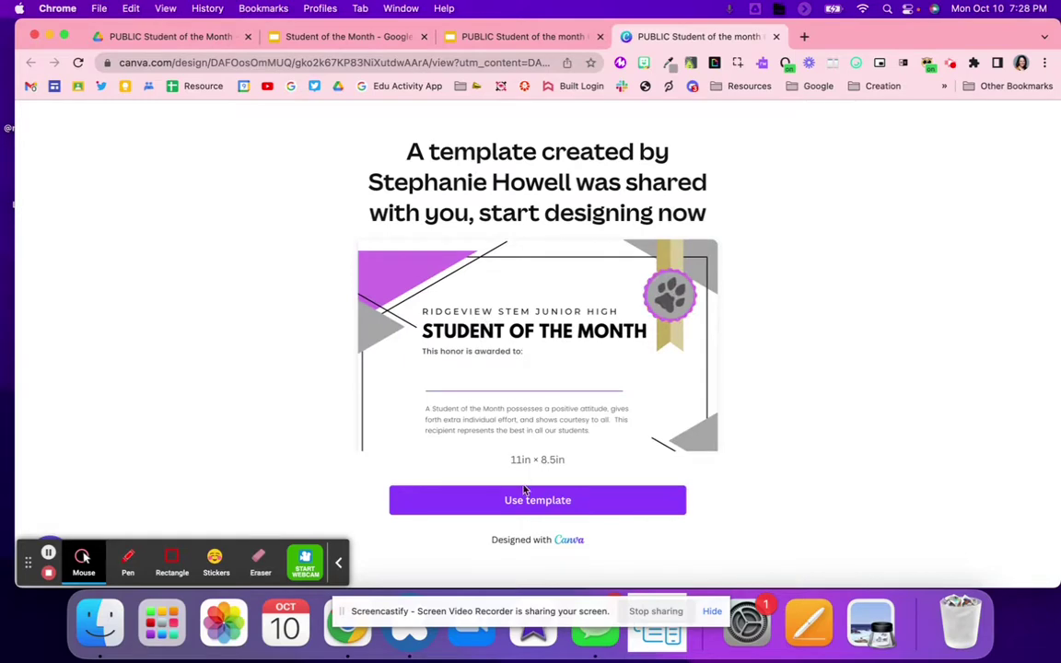
left_click(524, 491)
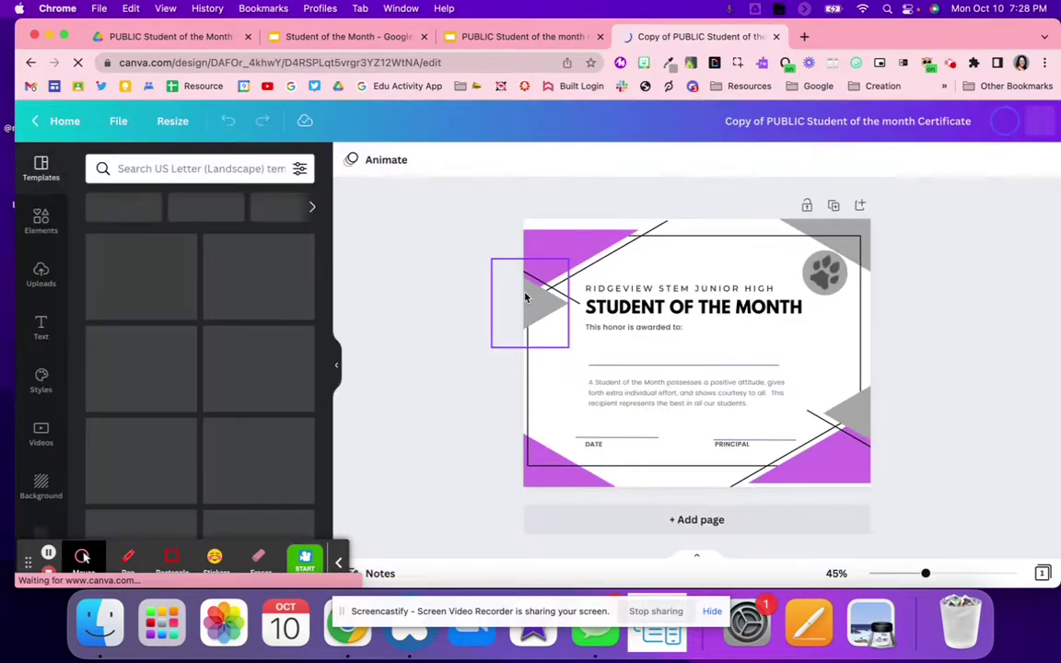
Select the purple corner and decorative shapes in the new certificate copy
left_click(551, 260)
left_click_drag(546, 260, 791, 481)
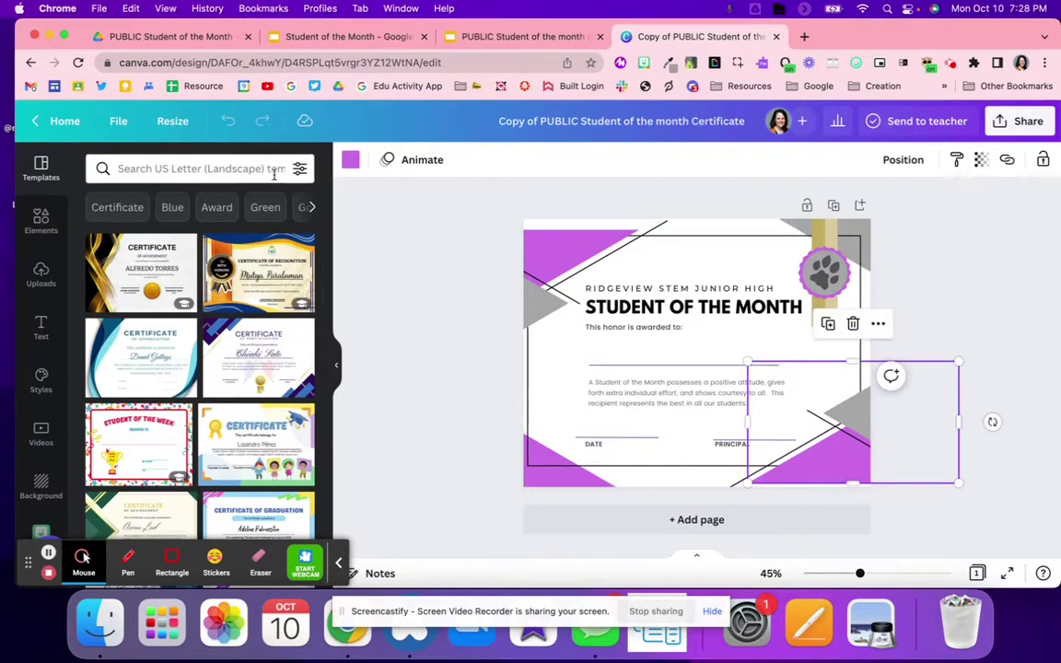
scroll(213, 448, "down", 10)
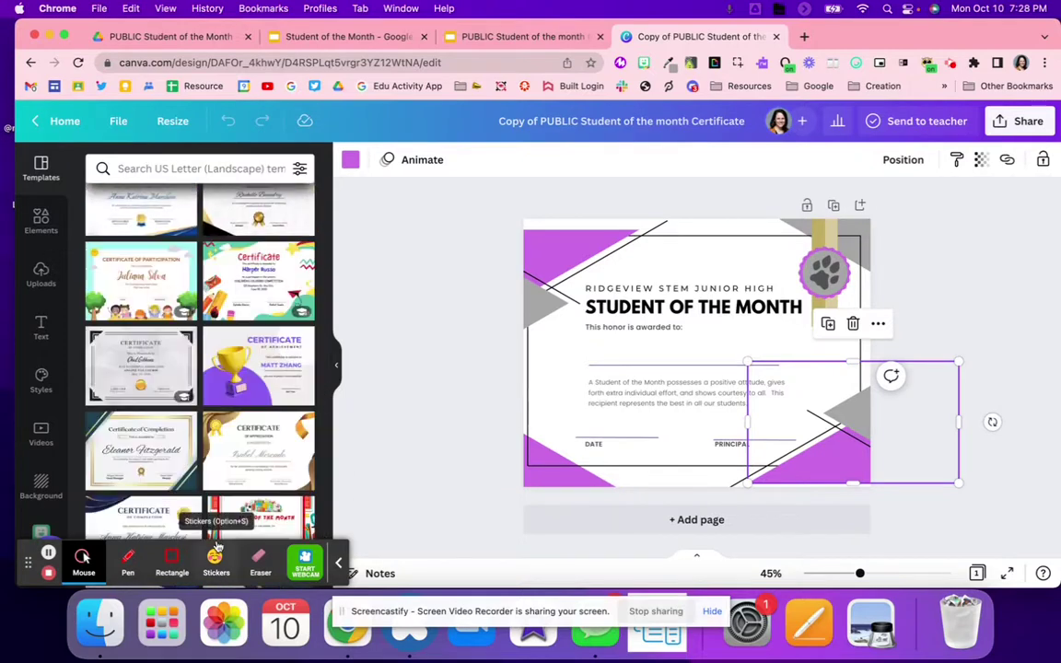
scroll(229, 381, "up", 15)
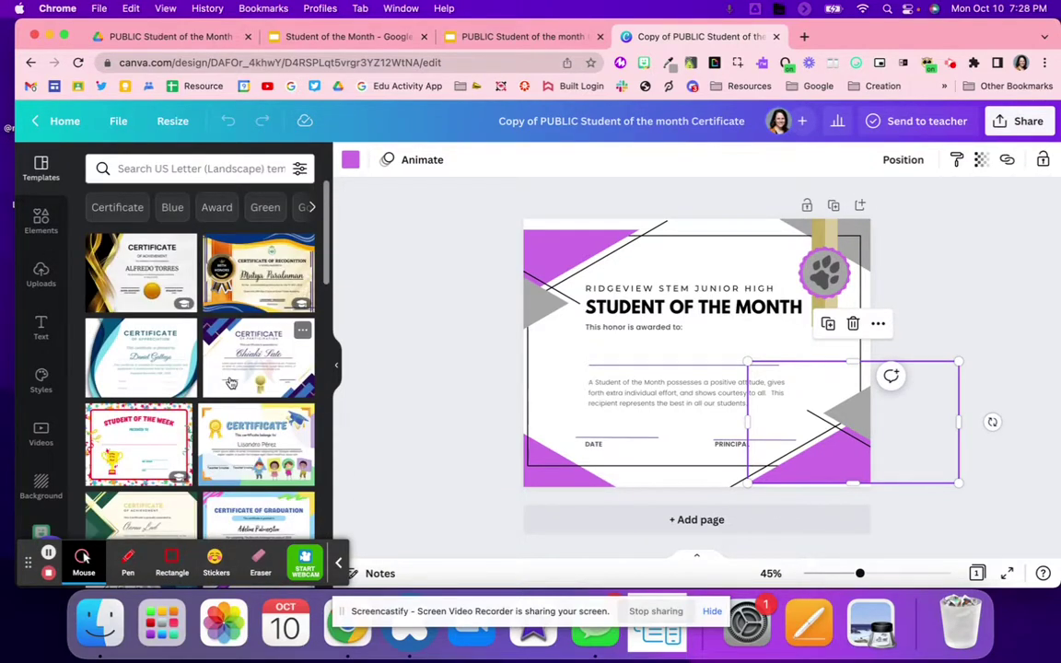
left_click(341, 62)
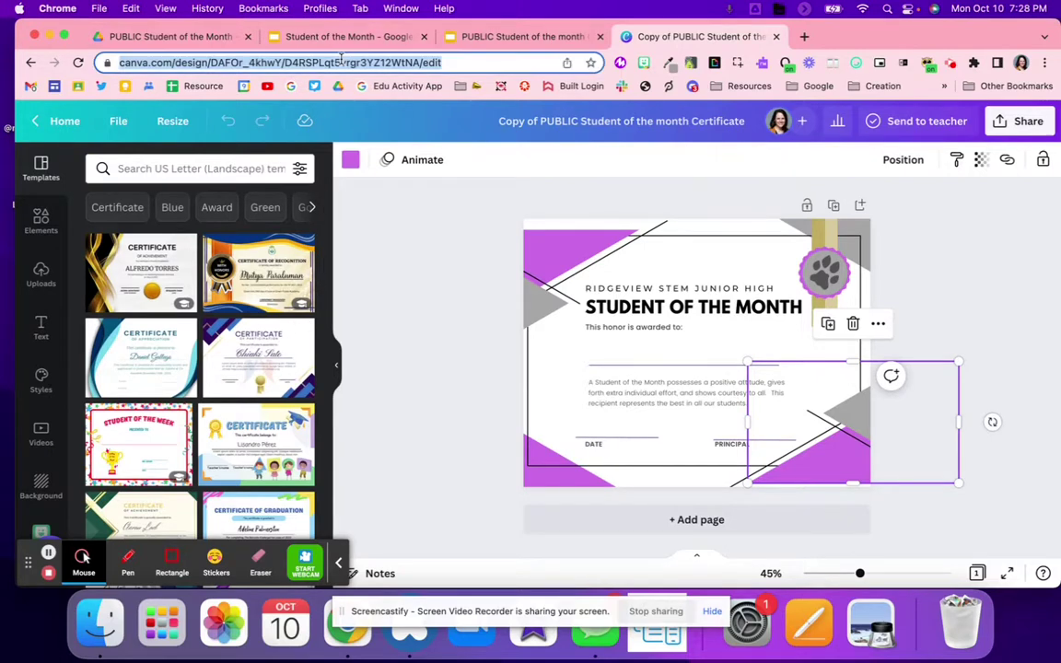
Go to Canva and search 'cert' to show certificate templates
type("canva")
key("Return")
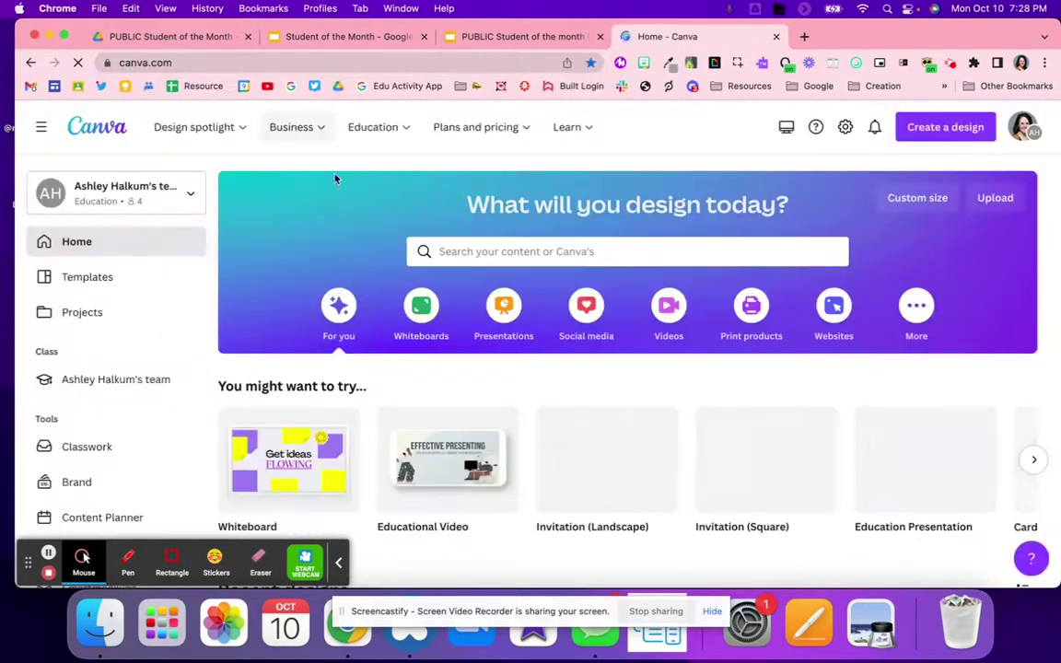
left_click(456, 253)
type("cert")
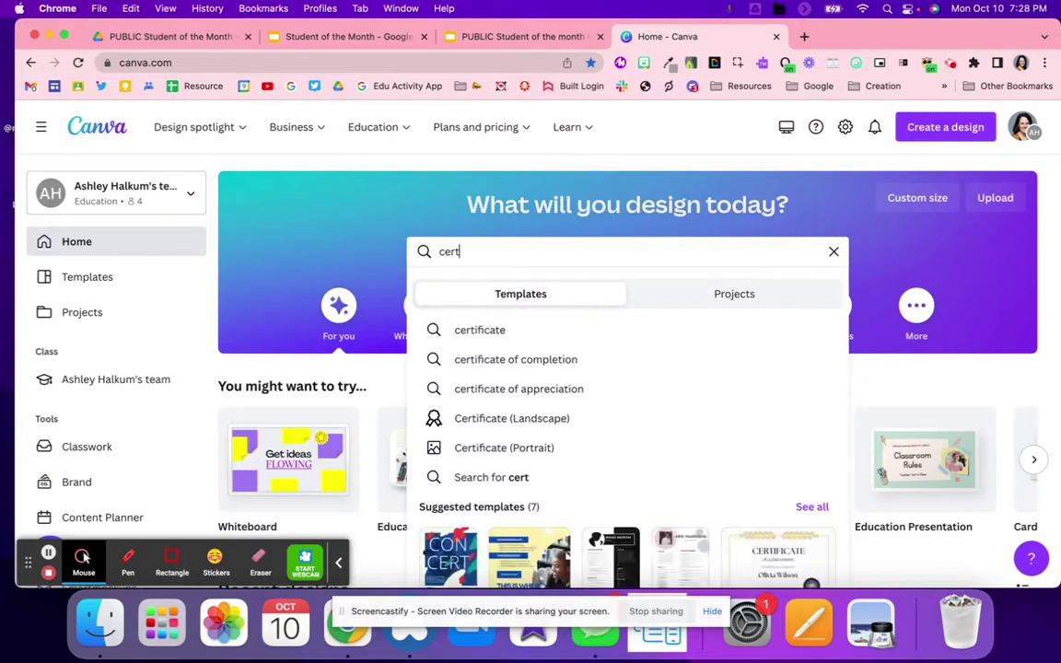
left_click(468, 330)
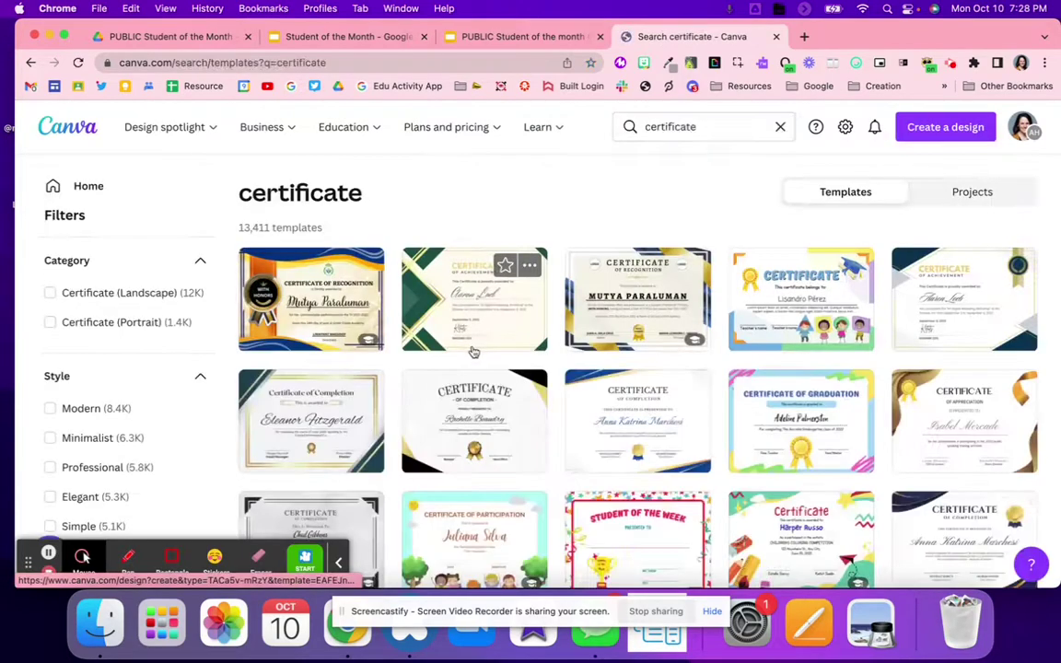
Browse the certificate results, then return to the certificate template slides
scroll(456, 393, "down", 15)
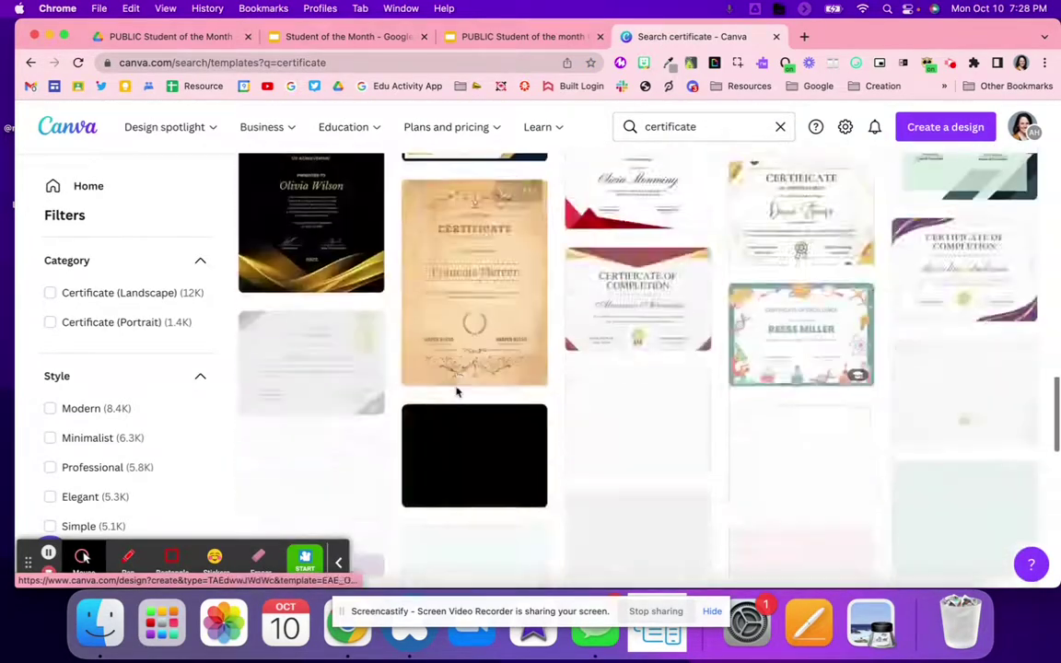
scroll(458, 392, "down", 5)
scroll(463, 347, "down", 5)
scroll(463, 346, "down", 2)
scroll(463, 346, "down", 15)
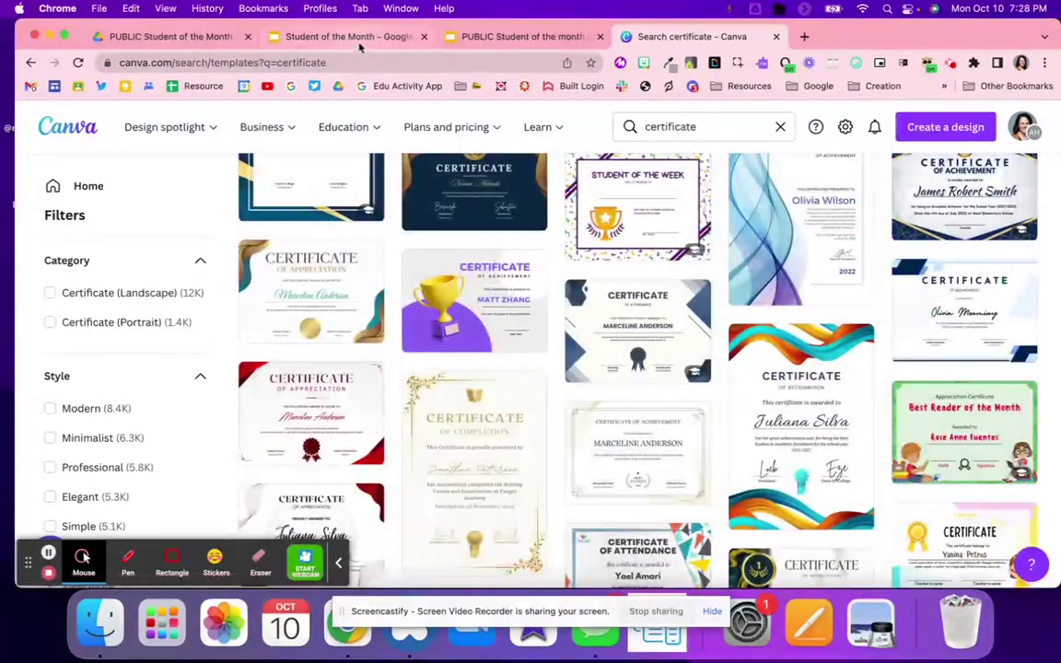
left_click(326, 41)
left_click(463, 40)
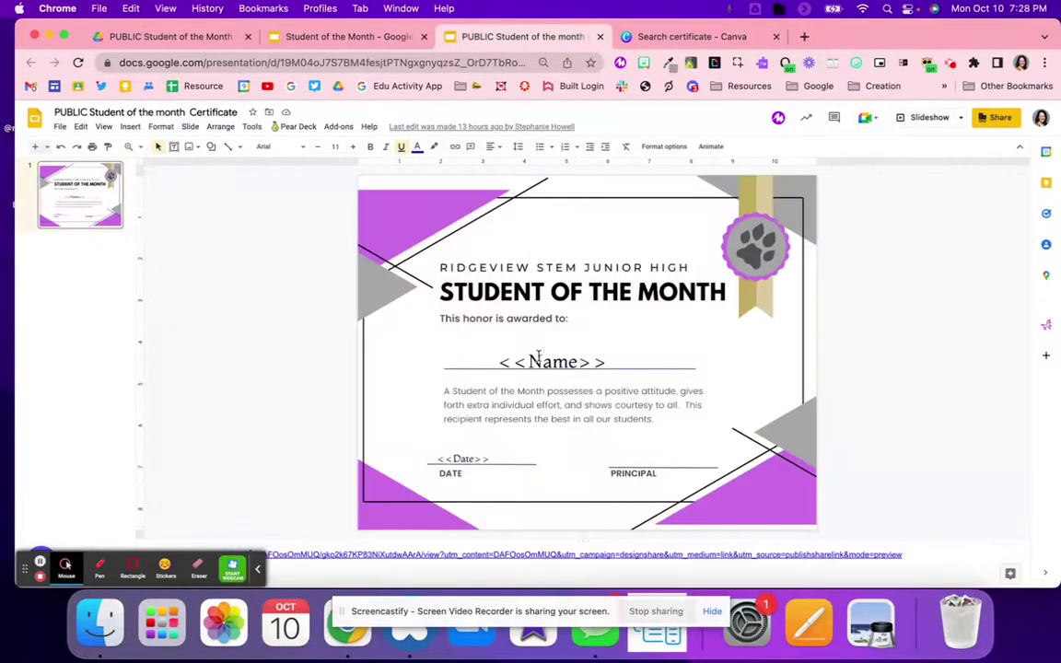
Open the slide's Change background options, then the Blue and Purple Wave Line Canva template
left_click(418, 337)
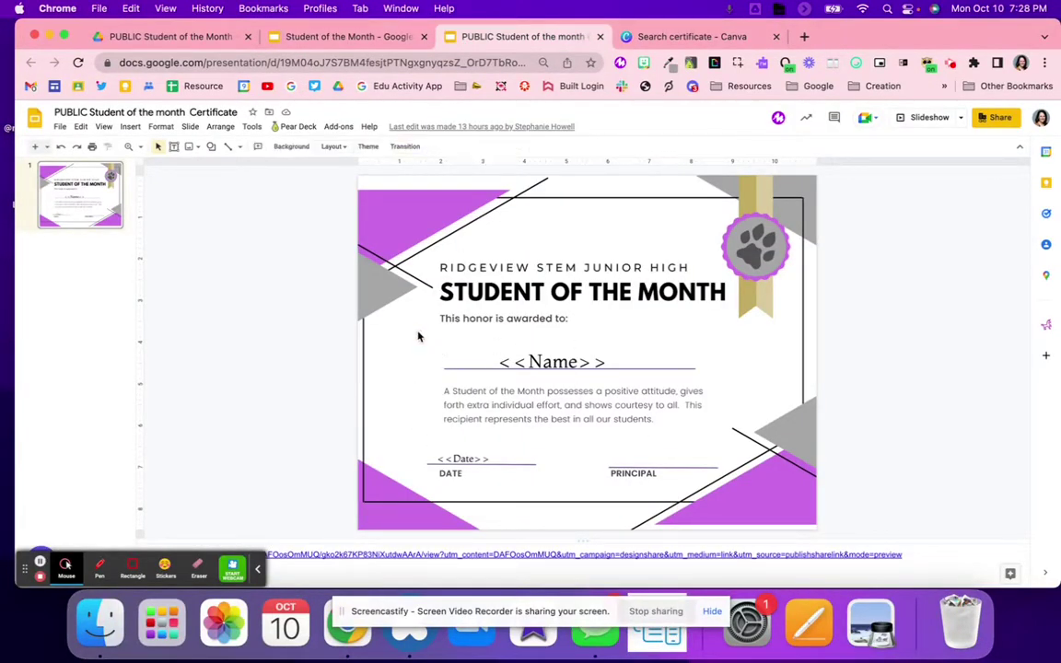
right_click(391, 246)
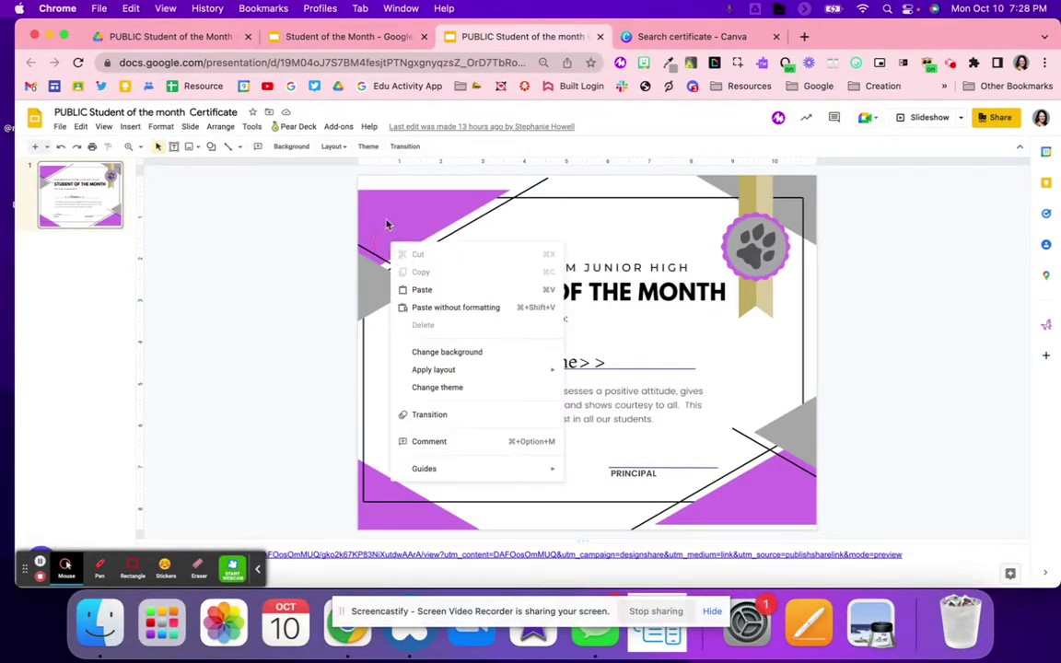
left_click(291, 147)
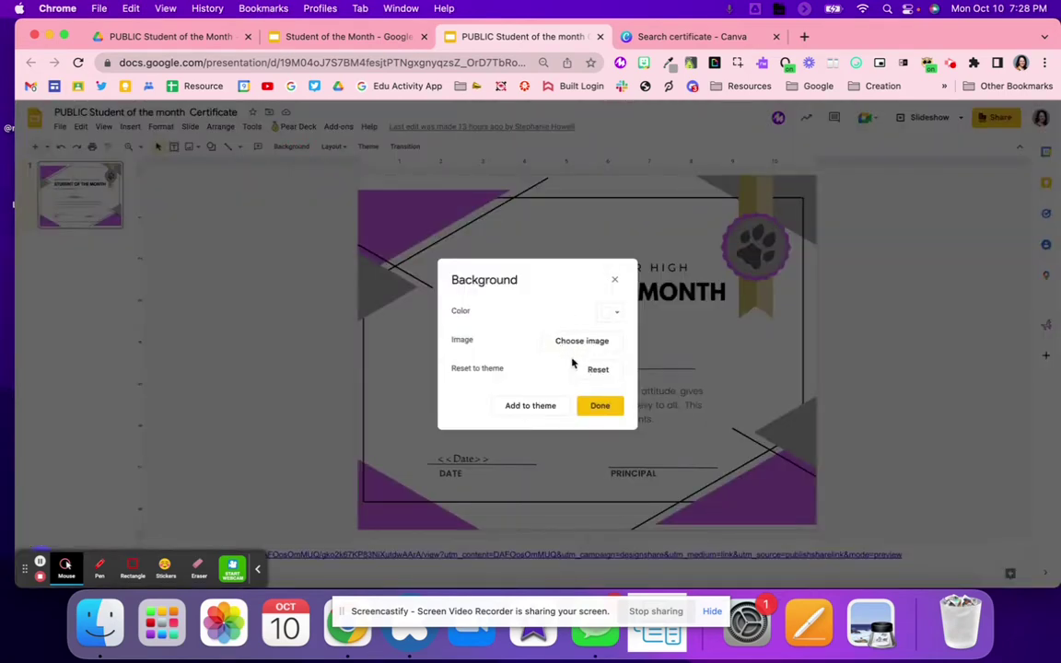
left_click(691, 37)
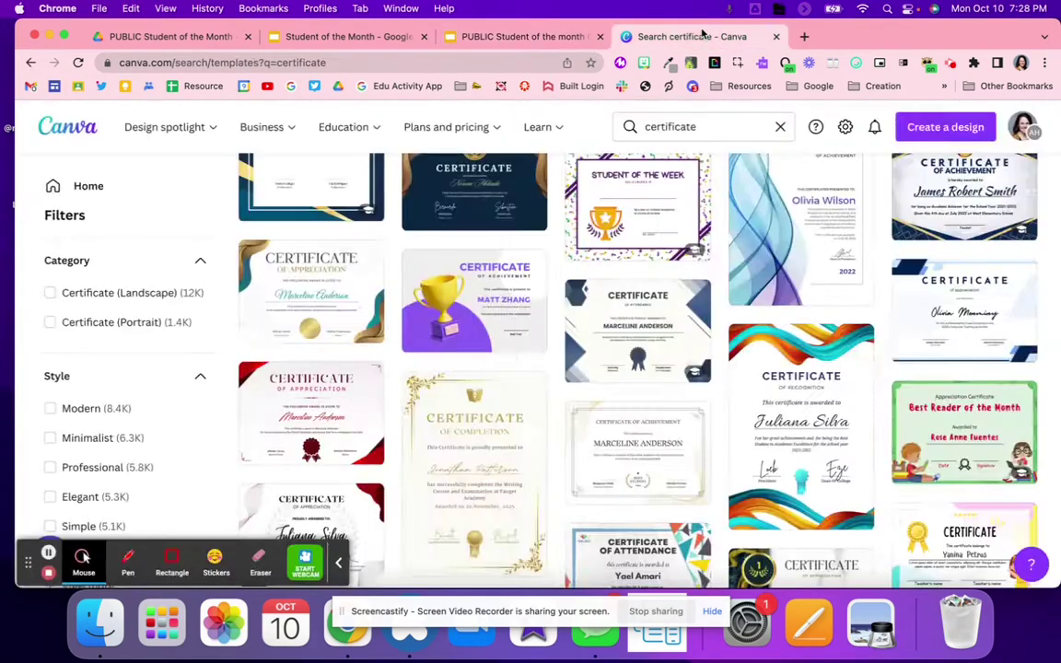
left_click(844, 232)
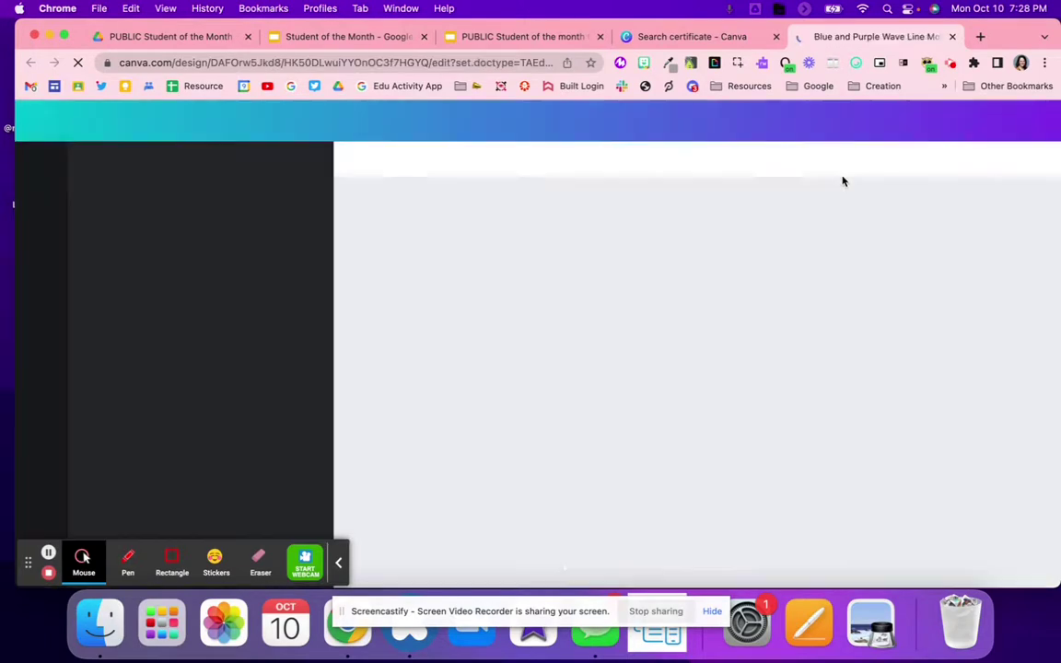
Open Share > Download for the wave certificate, keeping PNG as file type
left_click(1023, 121)
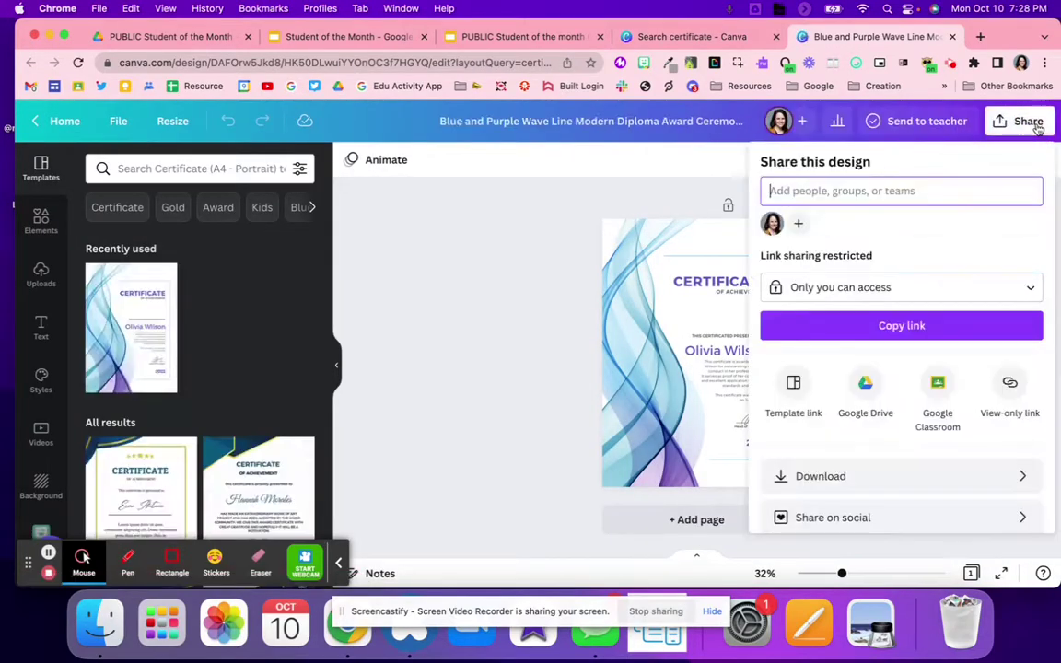
left_click(861, 478)
left_click(784, 226)
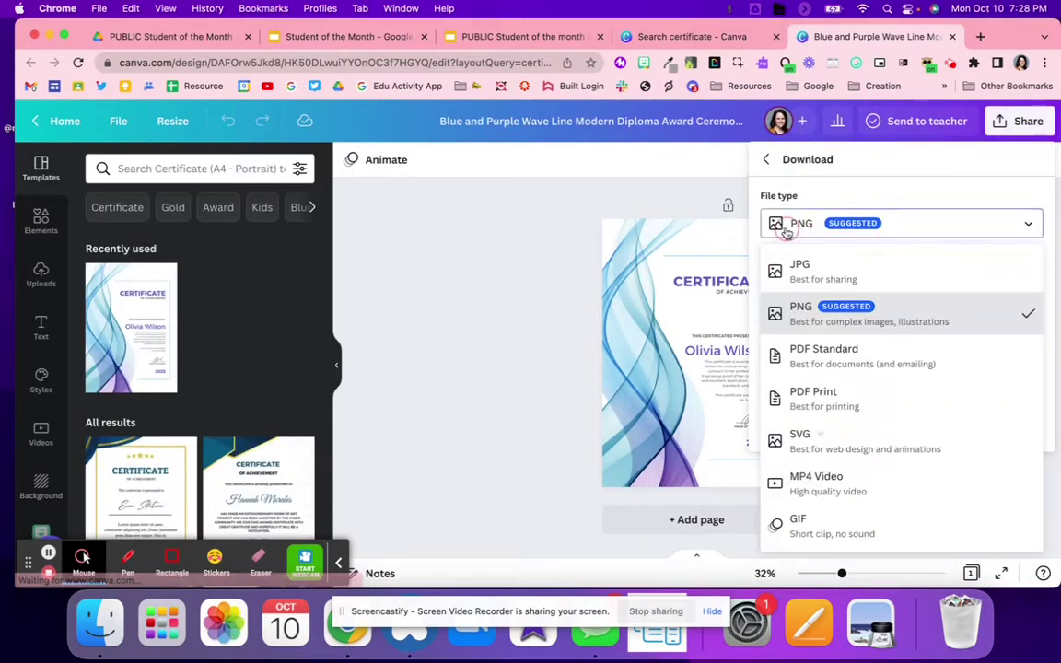
left_click(786, 232)
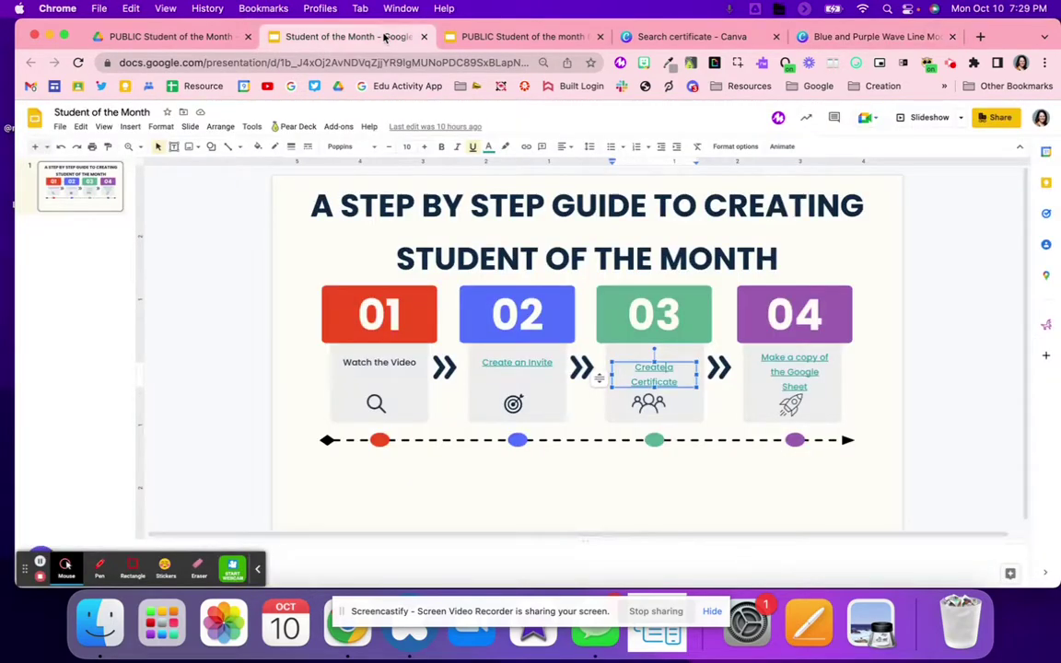
Close the Background dialog on the certificate slides with Done
left_click(345, 37)
left_click(515, 37)
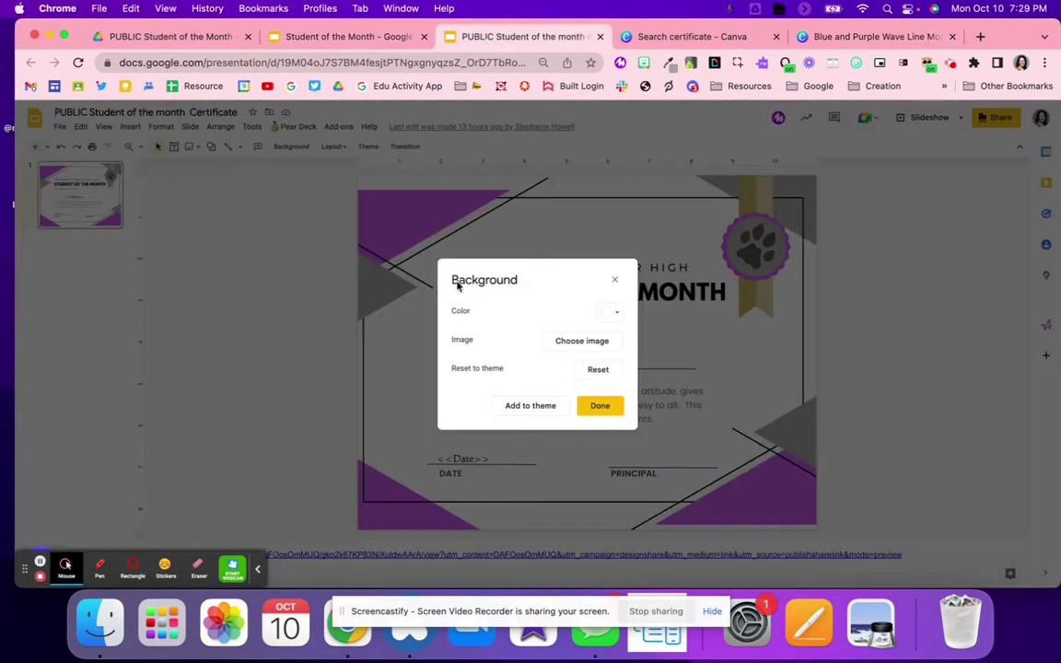
left_click(599, 411)
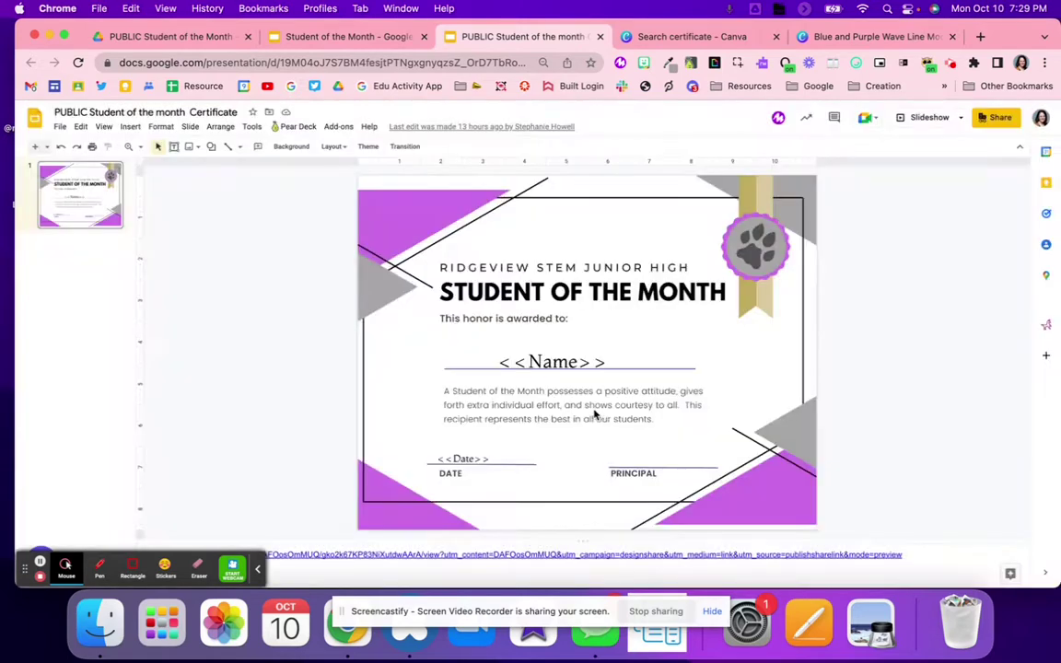
Check the <<Name>> and <<Date>> placeholders, then return to the guide slide
double_click(534, 363)
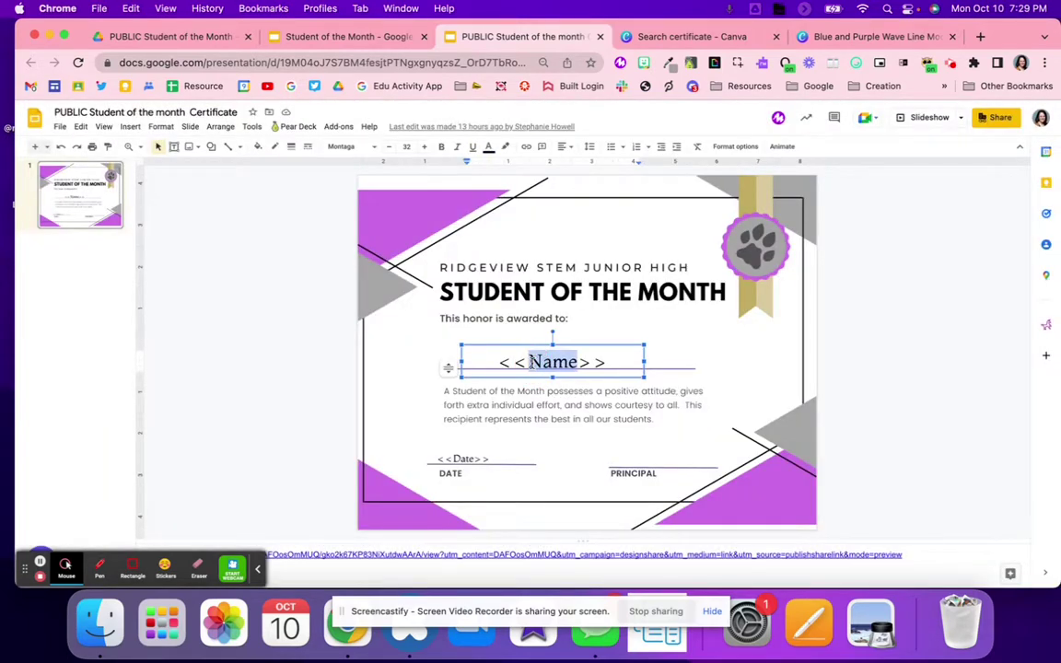
triple_click(474, 451)
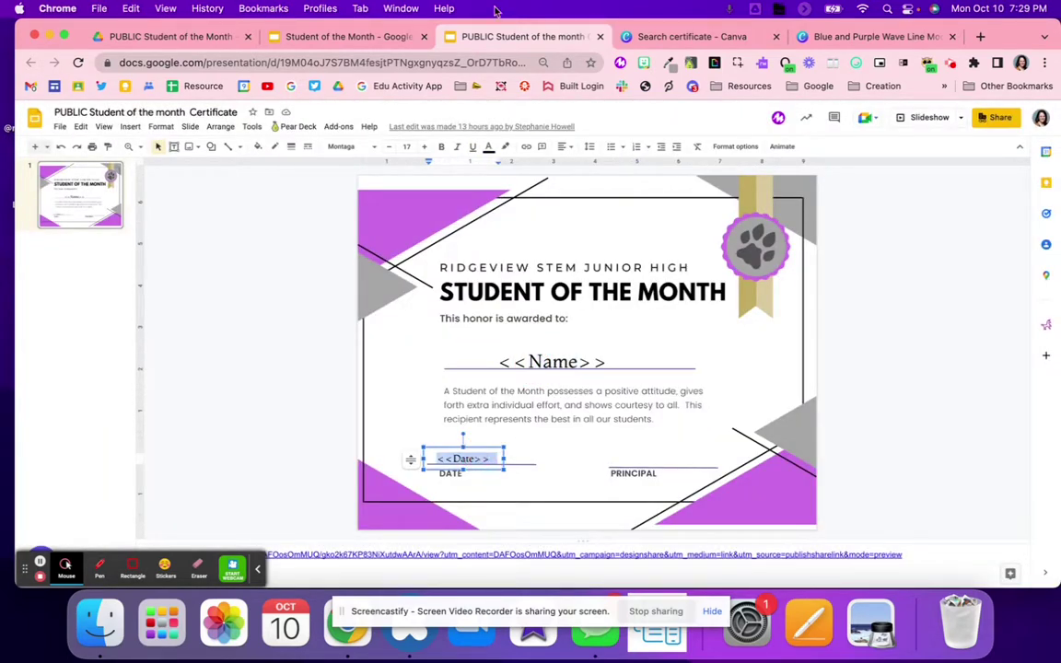
left_click(363, 38)
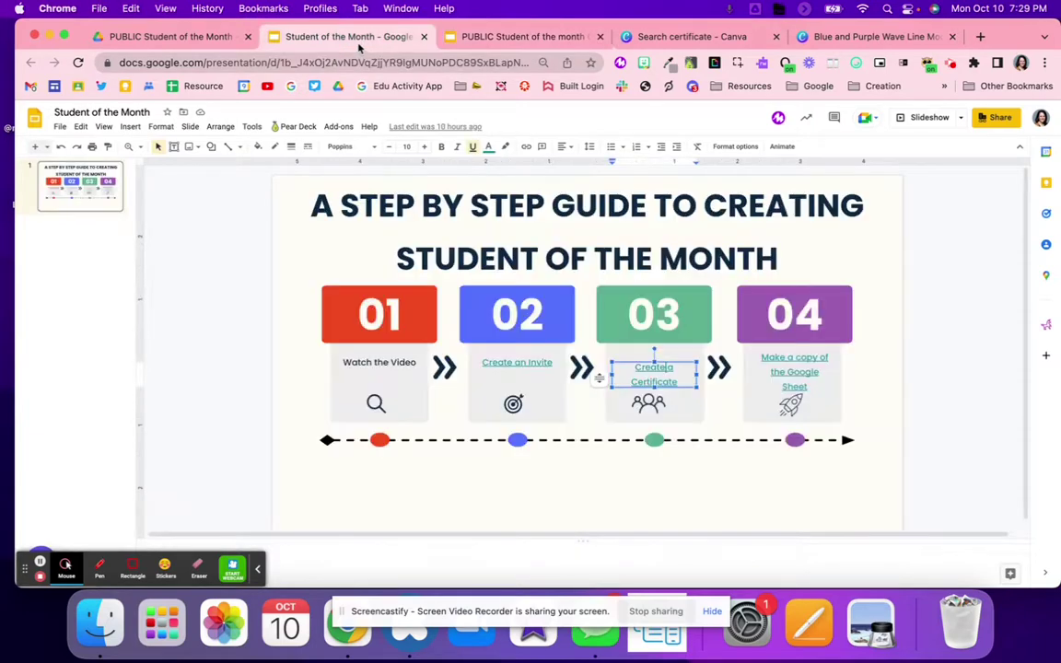
Open the nomination responses spreadsheet from the guide link and scroll across its columns
left_click(765, 367)
left_click(788, 412)
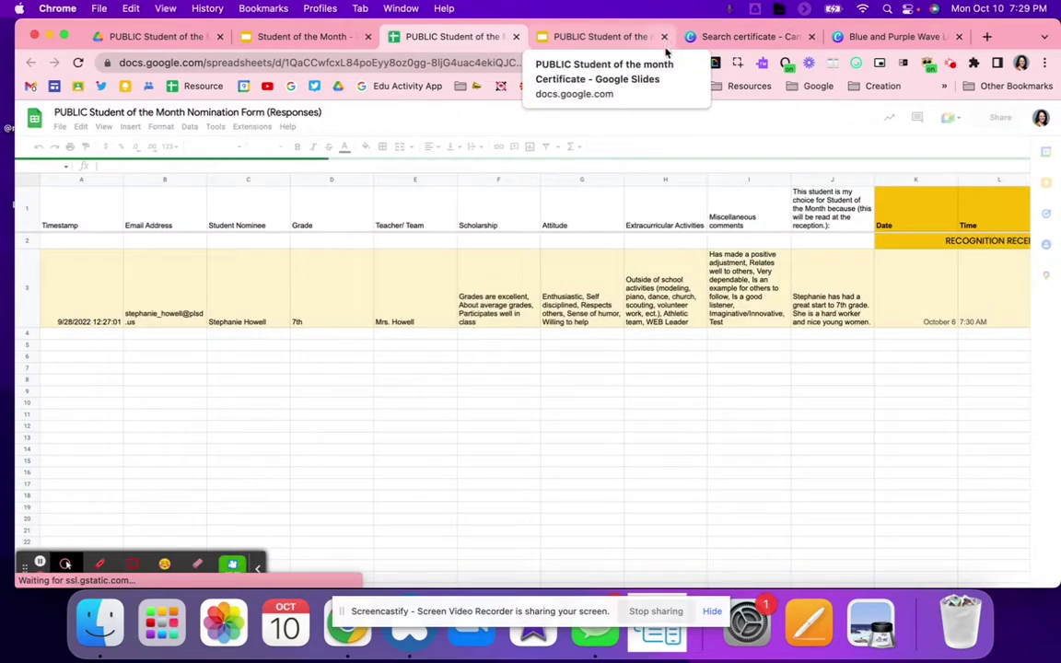
scroll(682, 410, "right", 10)
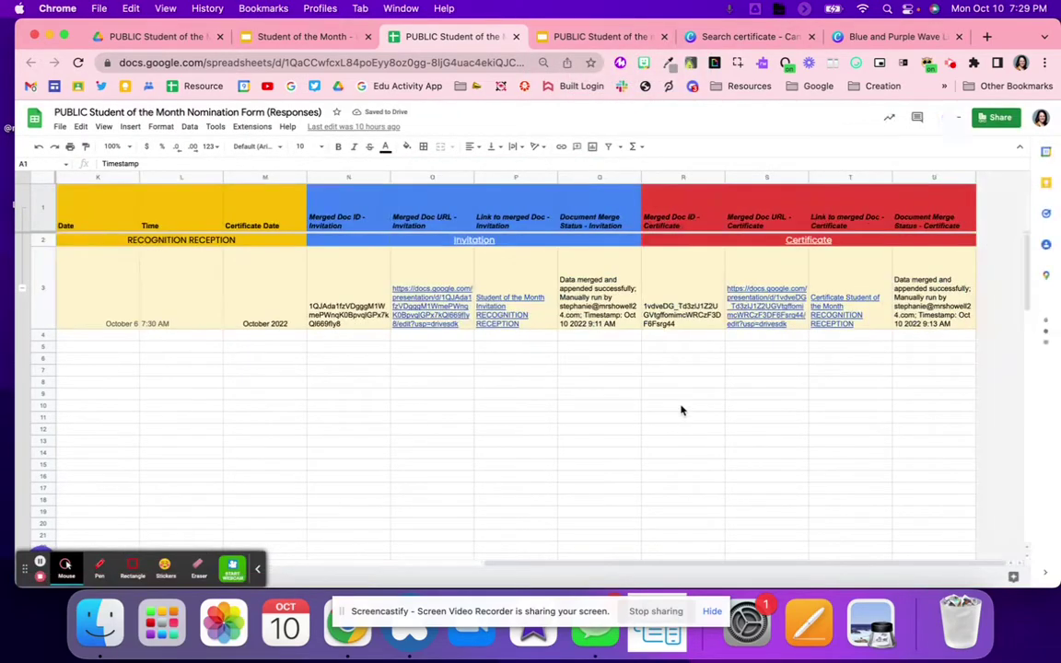
scroll(682, 410, "left", 10)
scroll(681, 410, "right", 10)
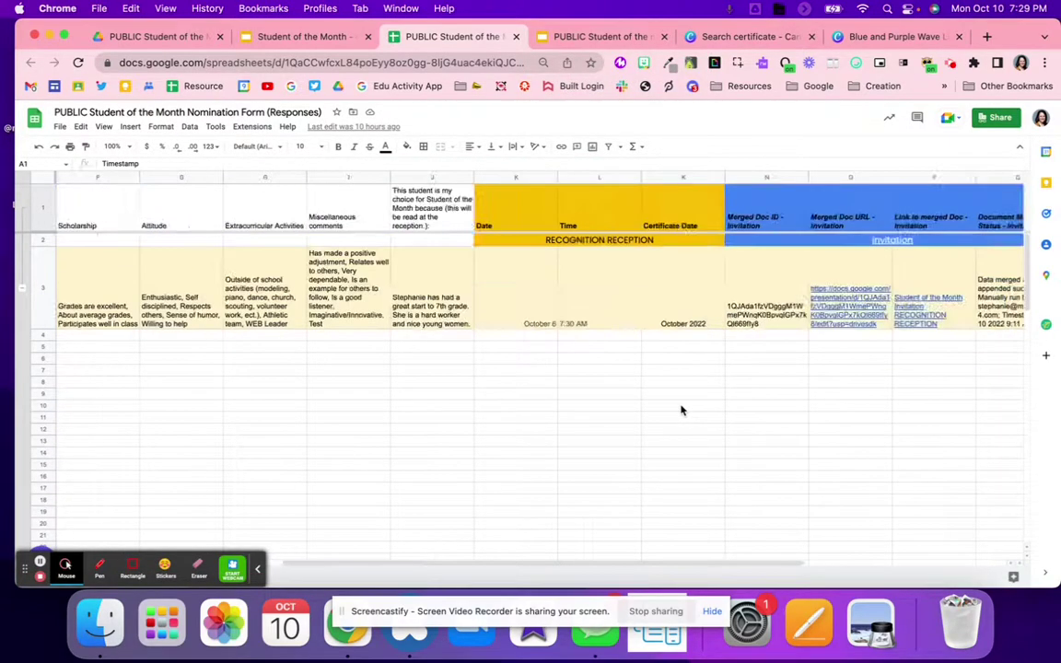
scroll(682, 410, "left", 10)
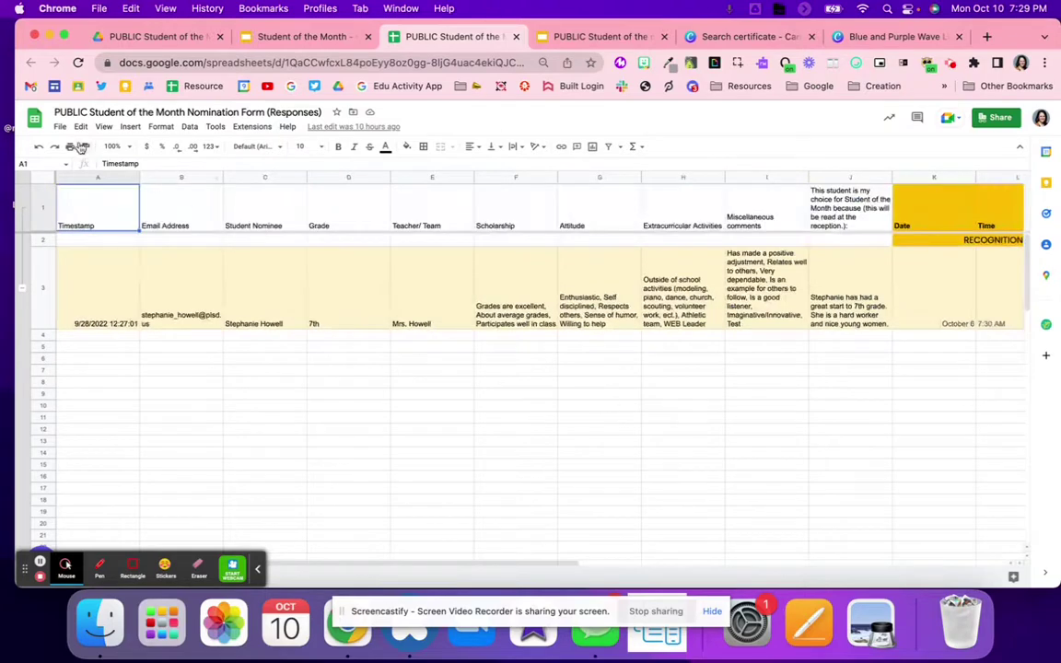
left_click(59, 127)
Make a copy of the spreadsheet with 'Copy of PUBLIC' removed from its name
left_click(100, 209)
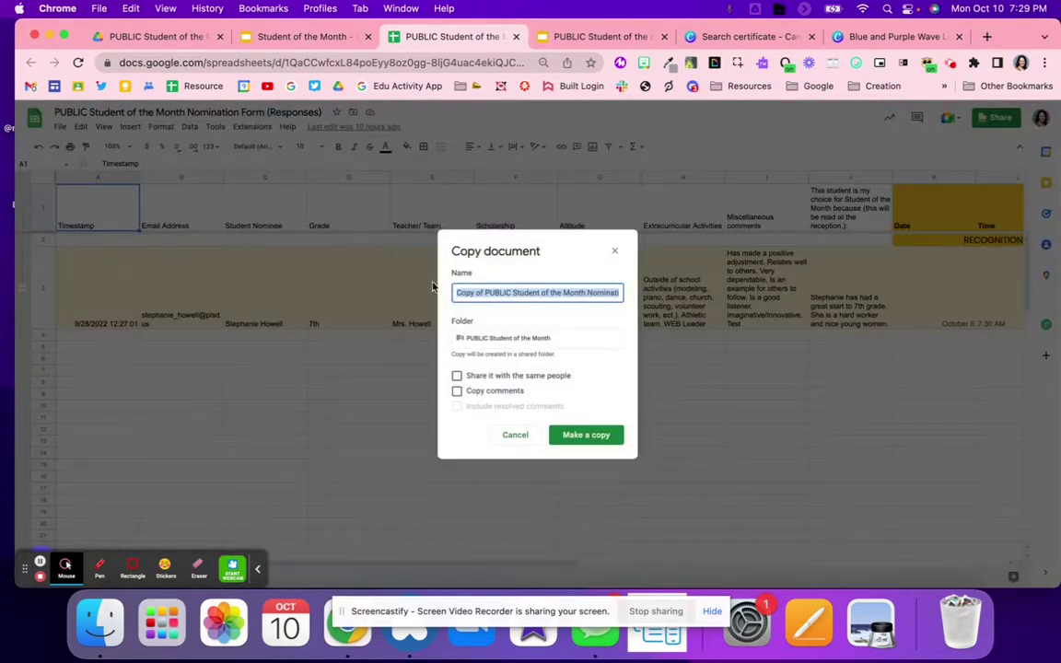
left_click(512, 288)
left_click_drag(512, 292, 384, 287)
key("BackSpace")
key("Return")
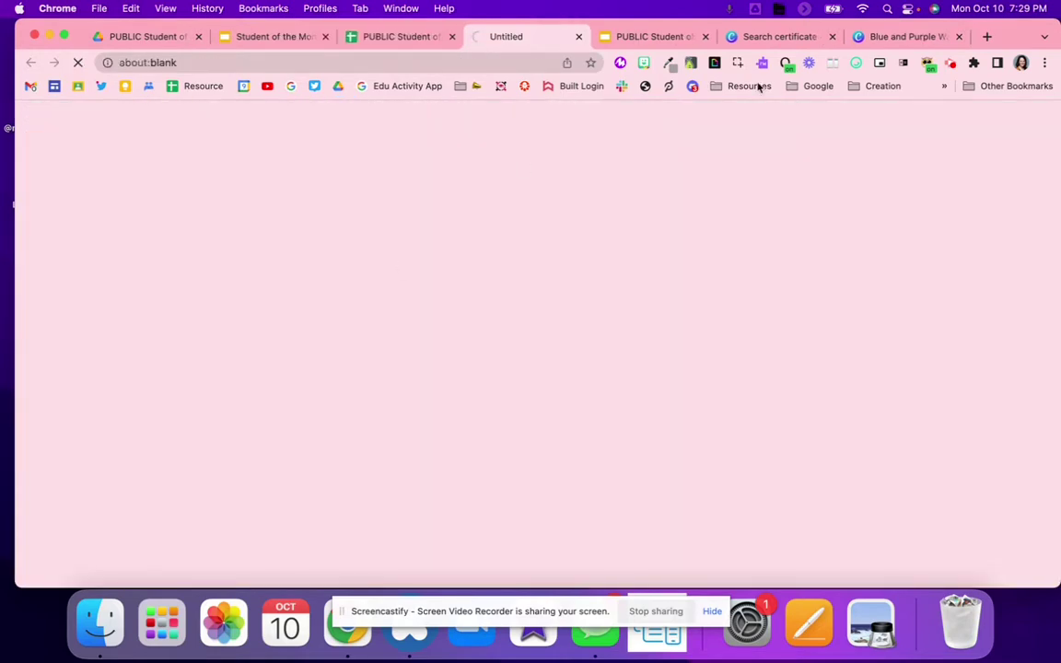
Close the certificate slides tab and both Canva certificate tabs
left_click(698, 37)
left_click(707, 36)
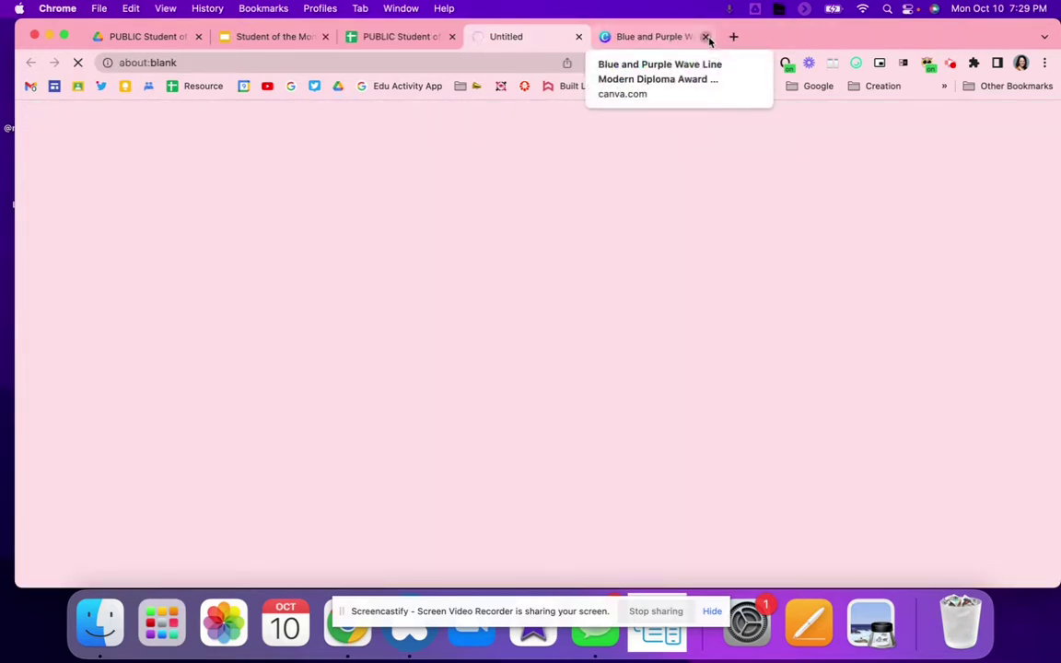
left_click(707, 37)
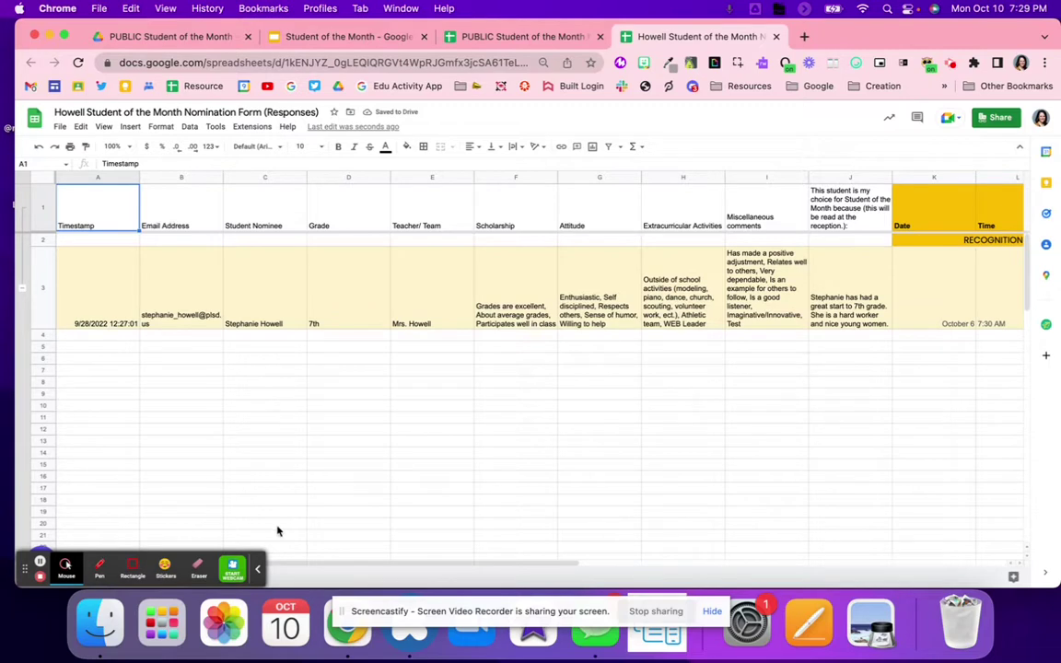
Open the copied nomination form from the PUBLIC Student of the Month folder in My Drive
left_click(257, 569)
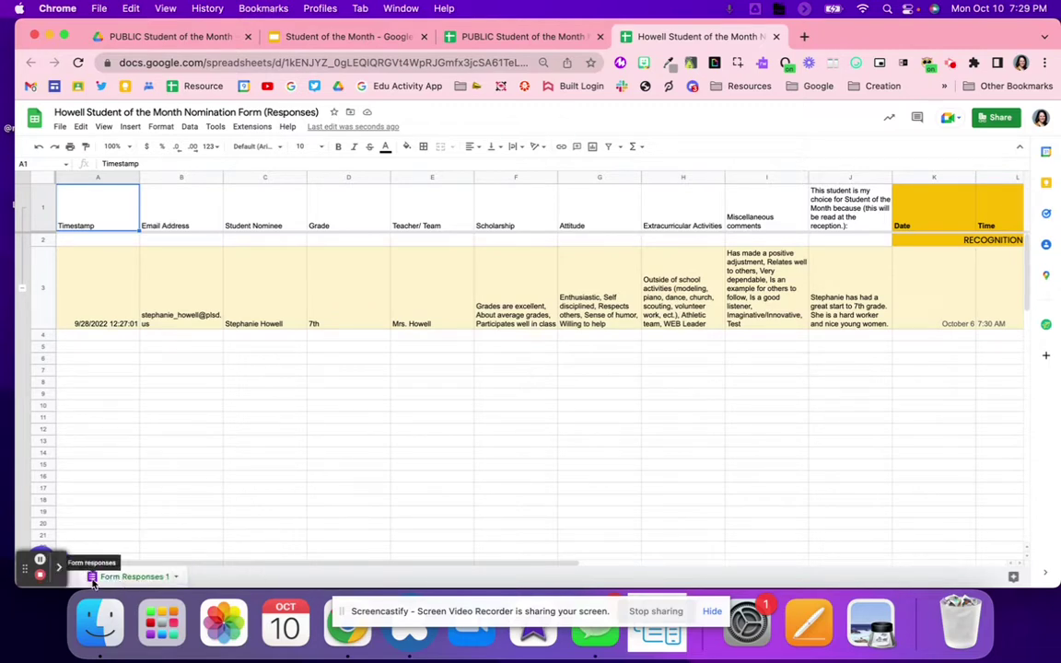
left_click(192, 38)
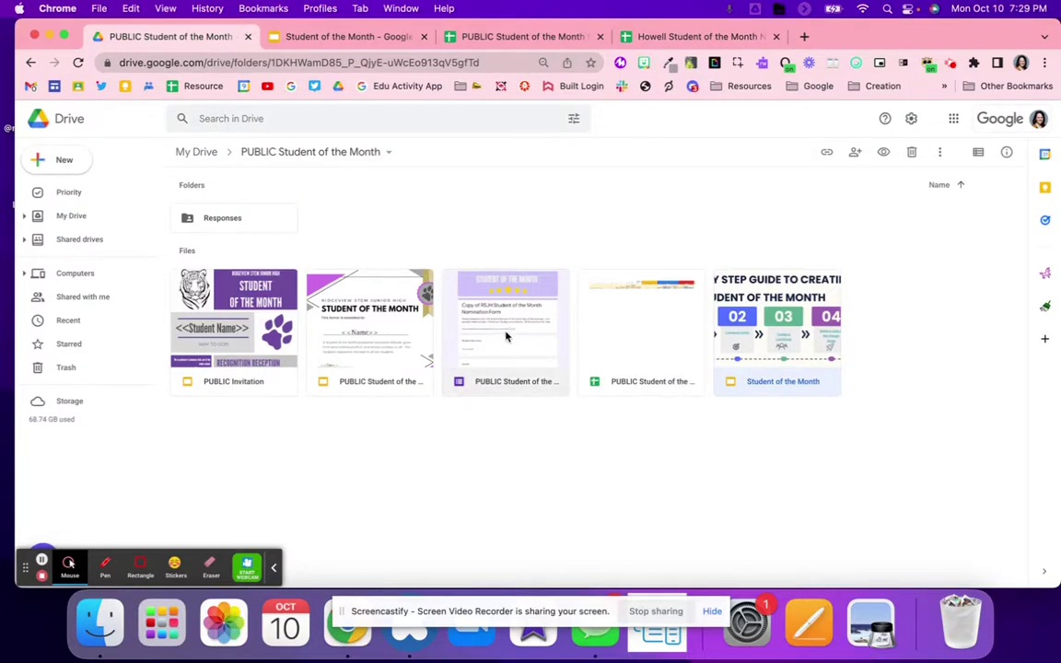
left_click(197, 151)
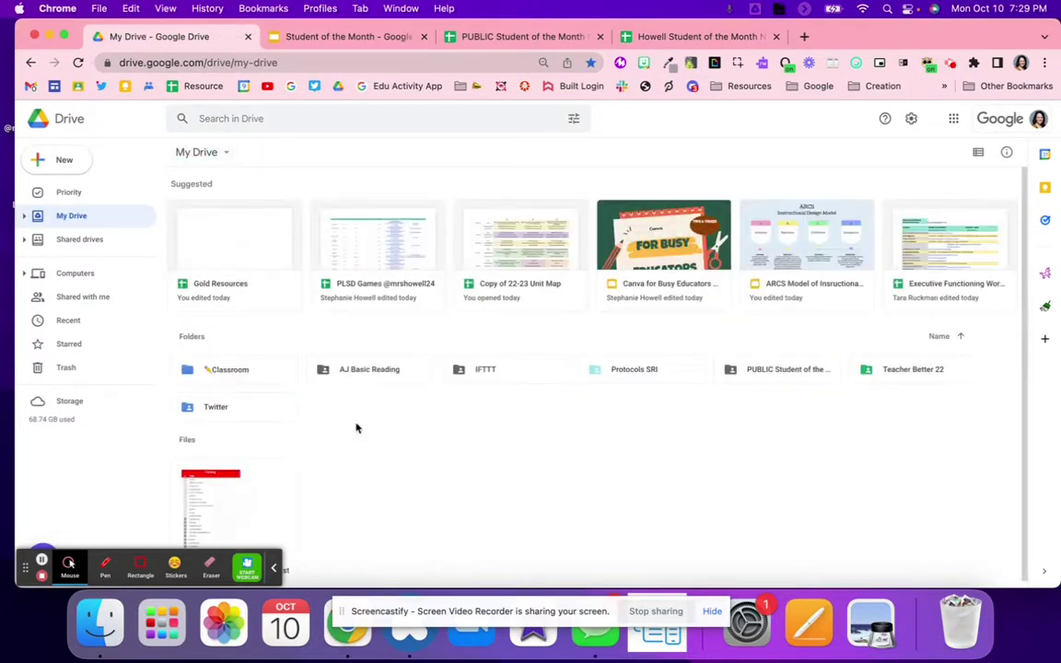
double_click(824, 376)
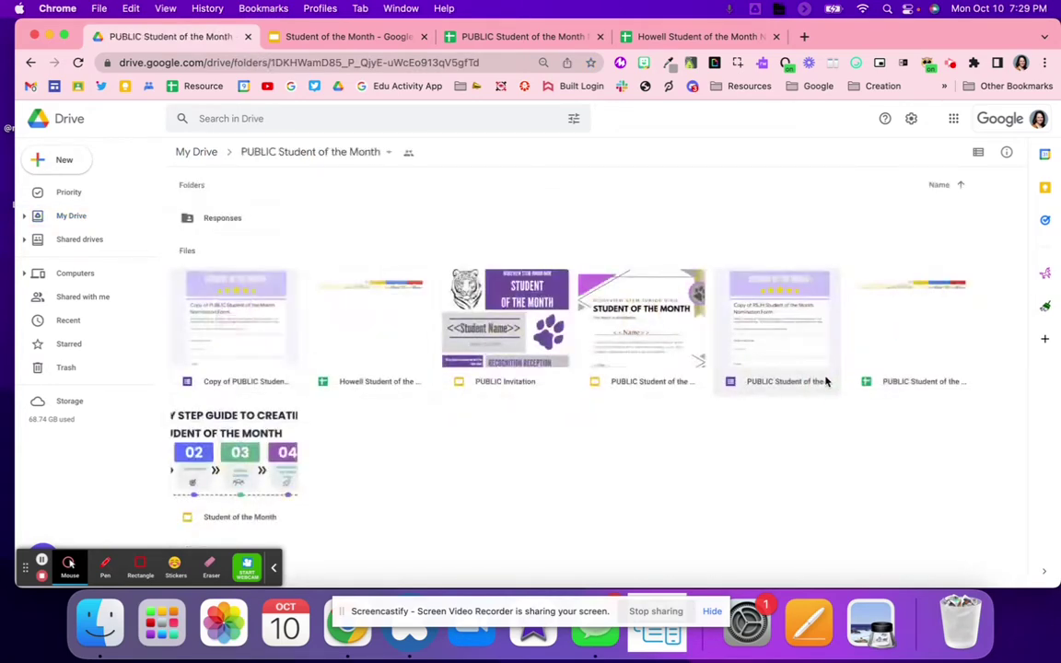
double_click(272, 334)
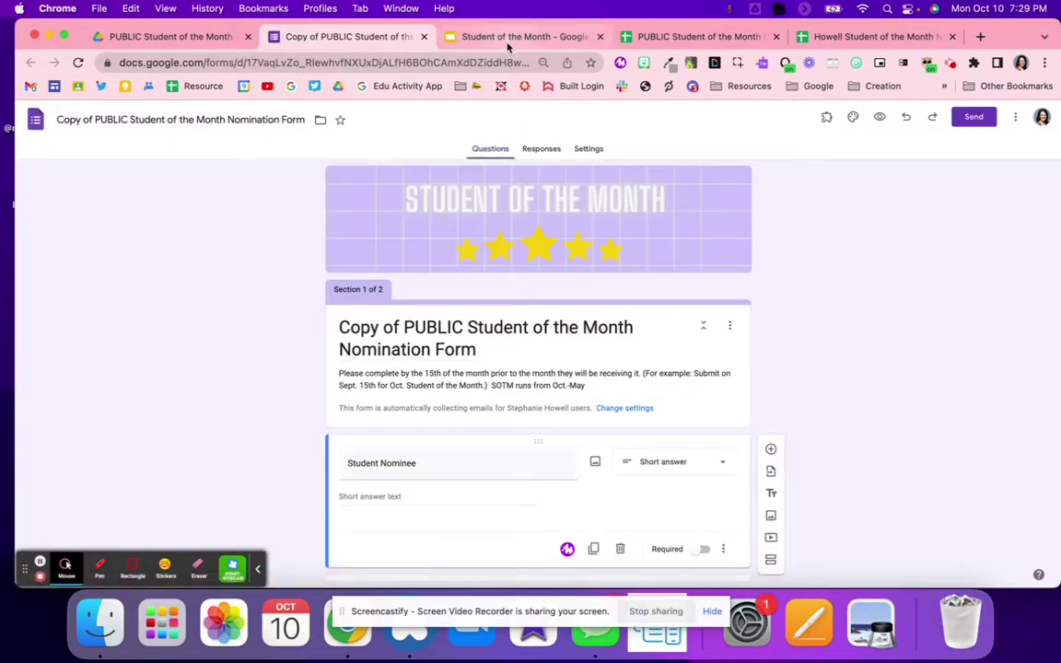
Open the responses sheet's linked form for editing via Tools > Manage form > Edit form
left_click(838, 38)
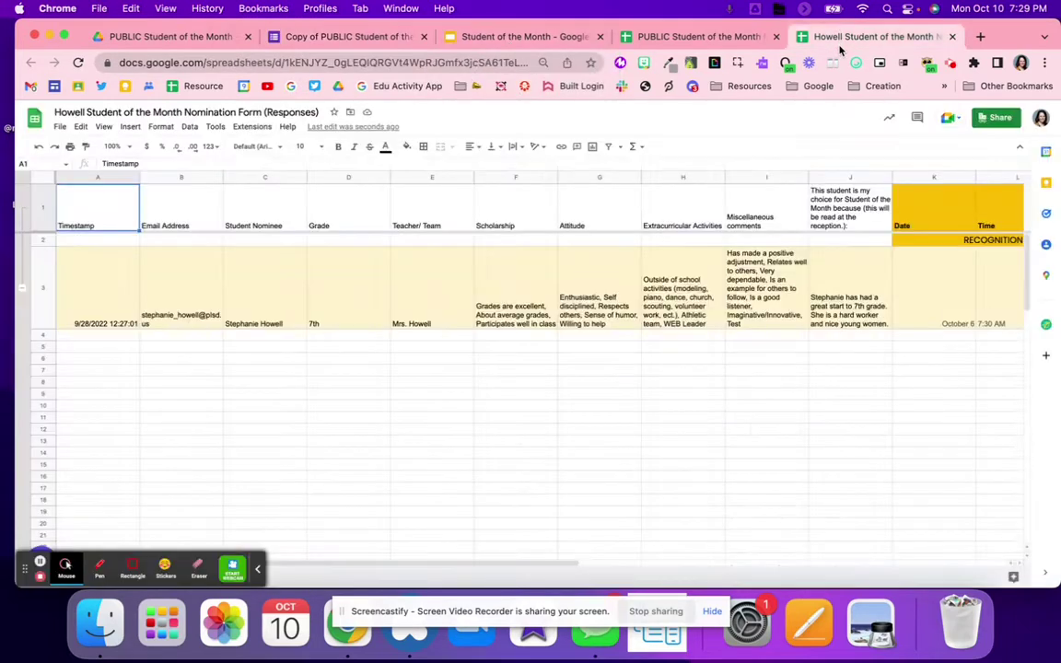
left_click(216, 126)
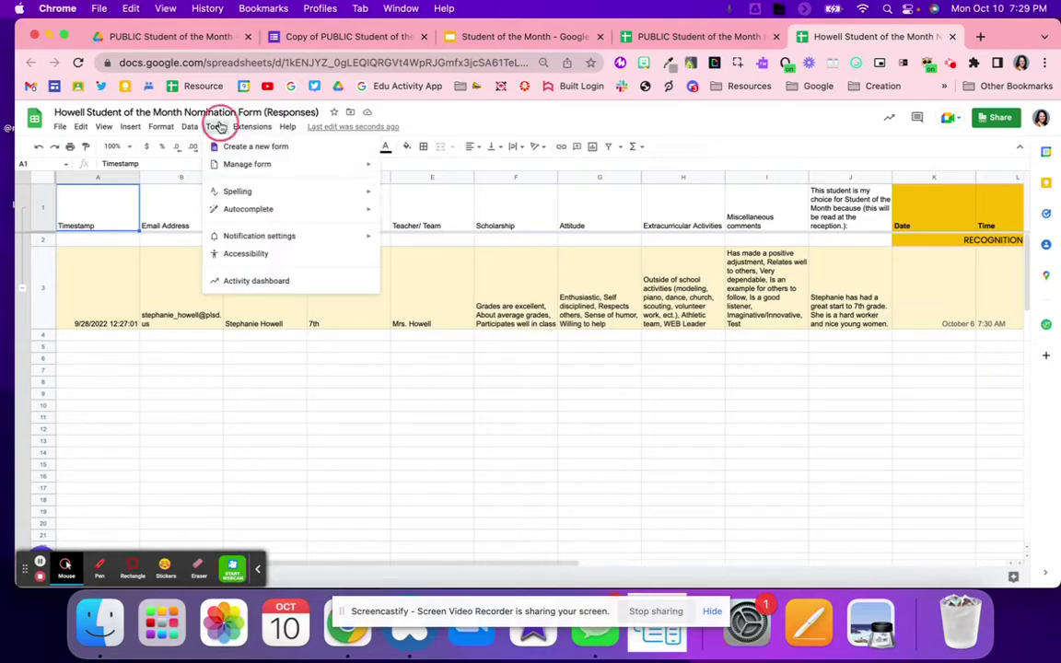
mouse_move(242, 171)
left_click(416, 168)
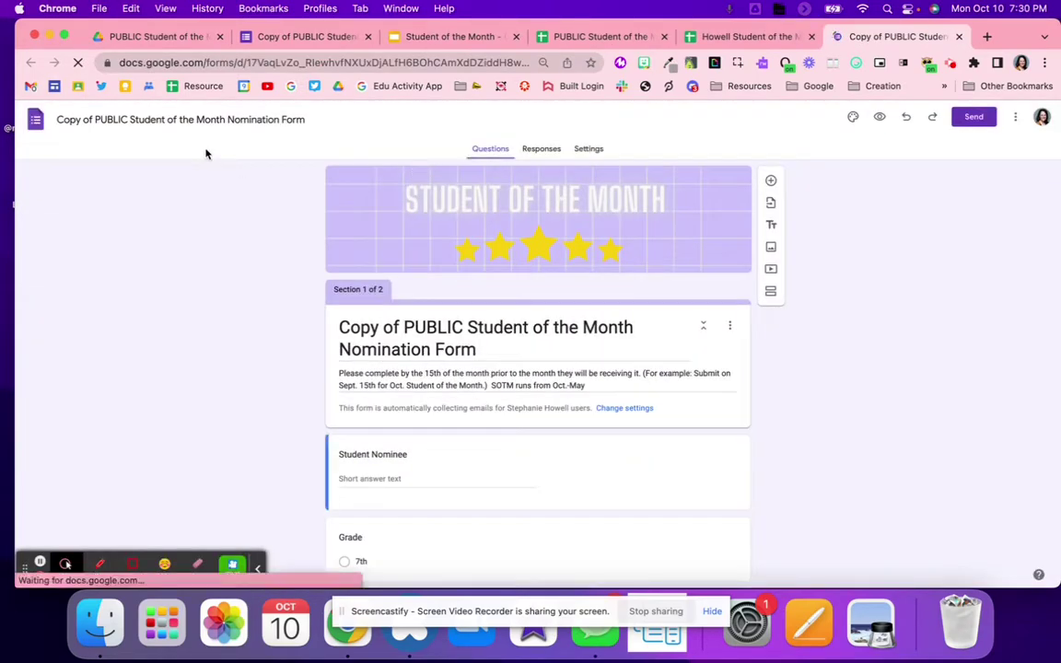
Rename the form file: replace 'Copy of' with the teacher's surname and delete 'PUBLIC'
left_click_drag(95, 119, 9, 123)
type("Howell")
double_click(104, 120)
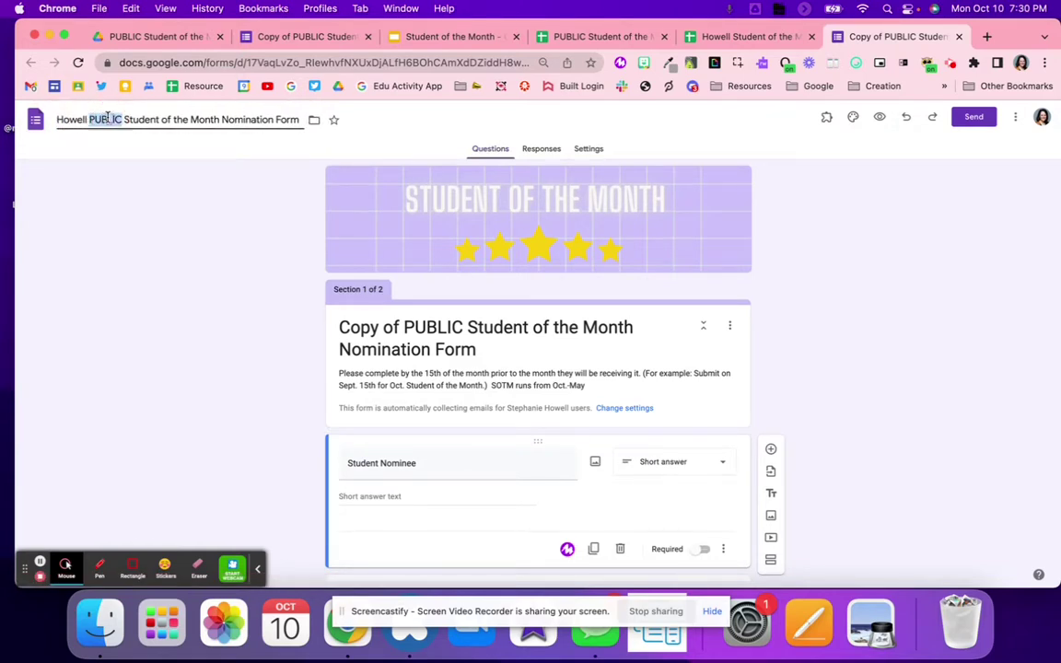
key("BackSpace")
Change the form heading to 'Student of the Month Nomination Form'
left_click(474, 327)
left_click_drag(474, 327, 257, 312)
left_click(422, 327)
key("BackSpace")
type("S")
left_click(438, 457)
scroll(438, 457, "down", 15)
scroll(438, 454, "up", 20)
scroll(438, 451, "down", 10)
scroll(438, 455, "up", 5)
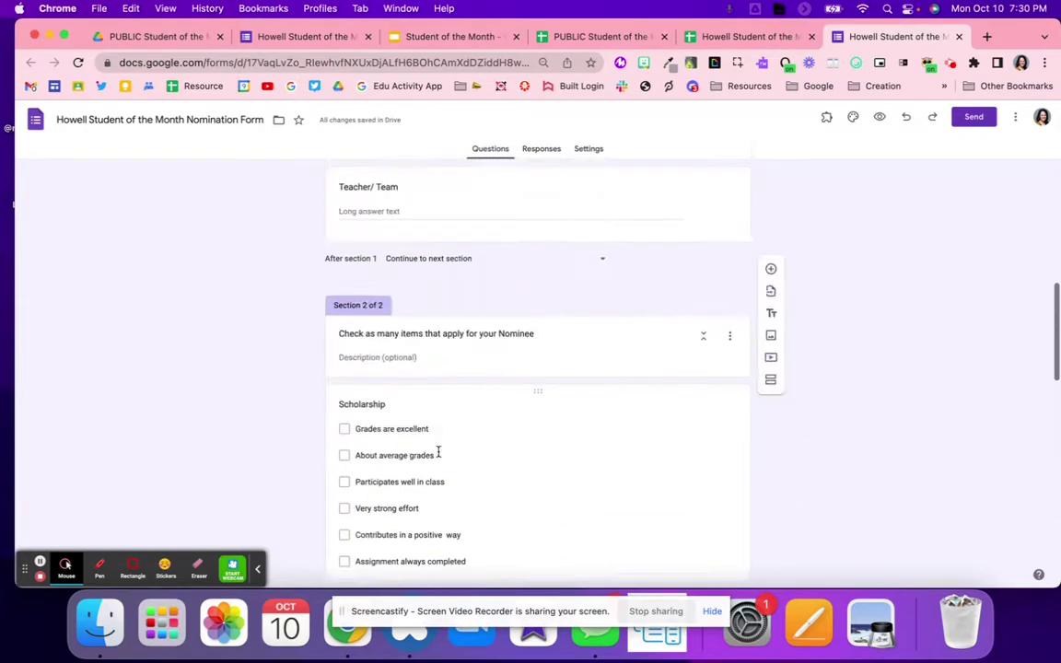
scroll(438, 455, "down", 2)
scroll(438, 454, "down", 6)
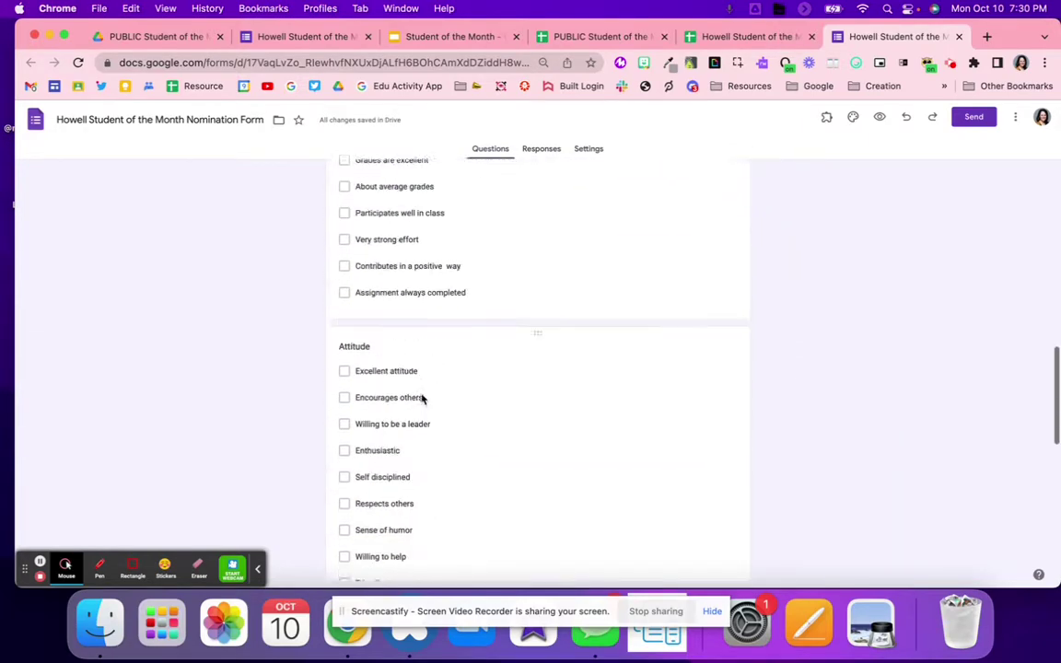
scroll(422, 399, "down", 3)
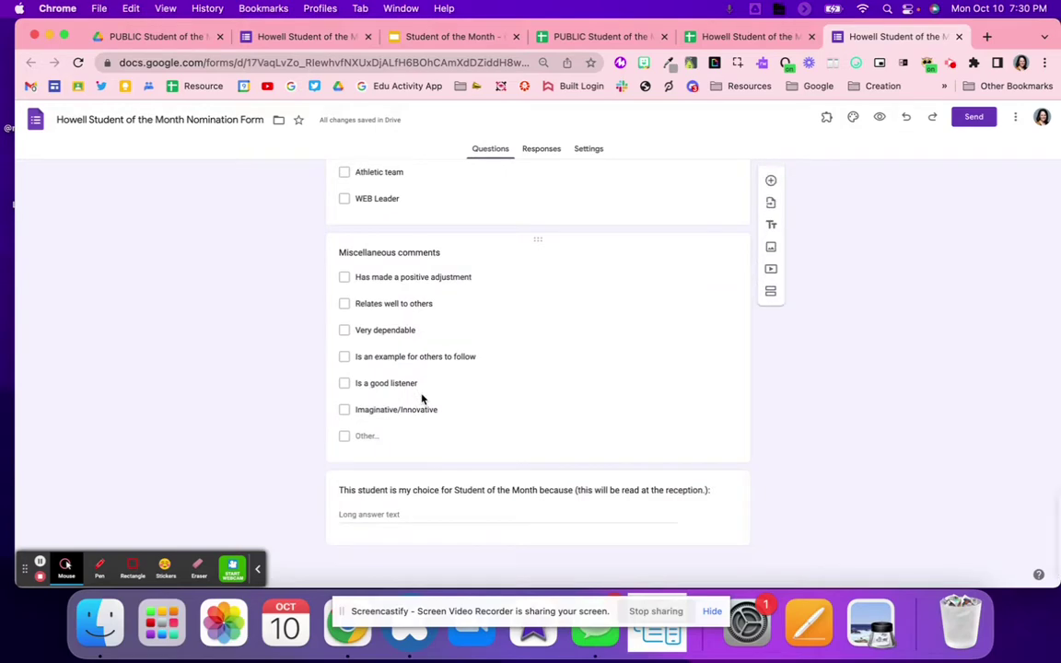
scroll(422, 399, "up", 10)
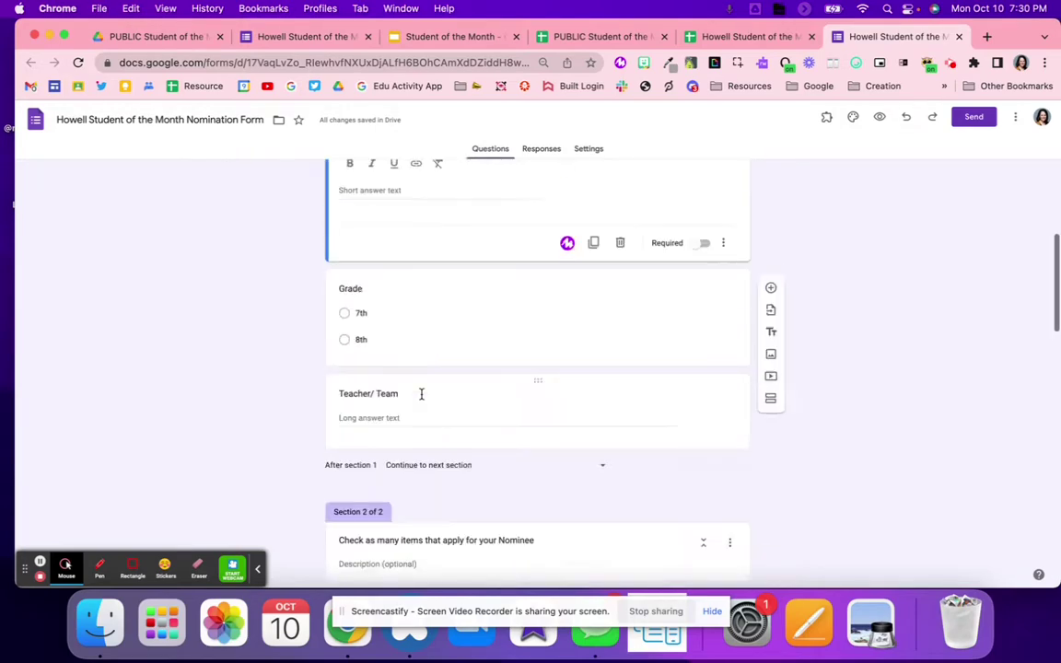
scroll(421, 394, "down", 8)
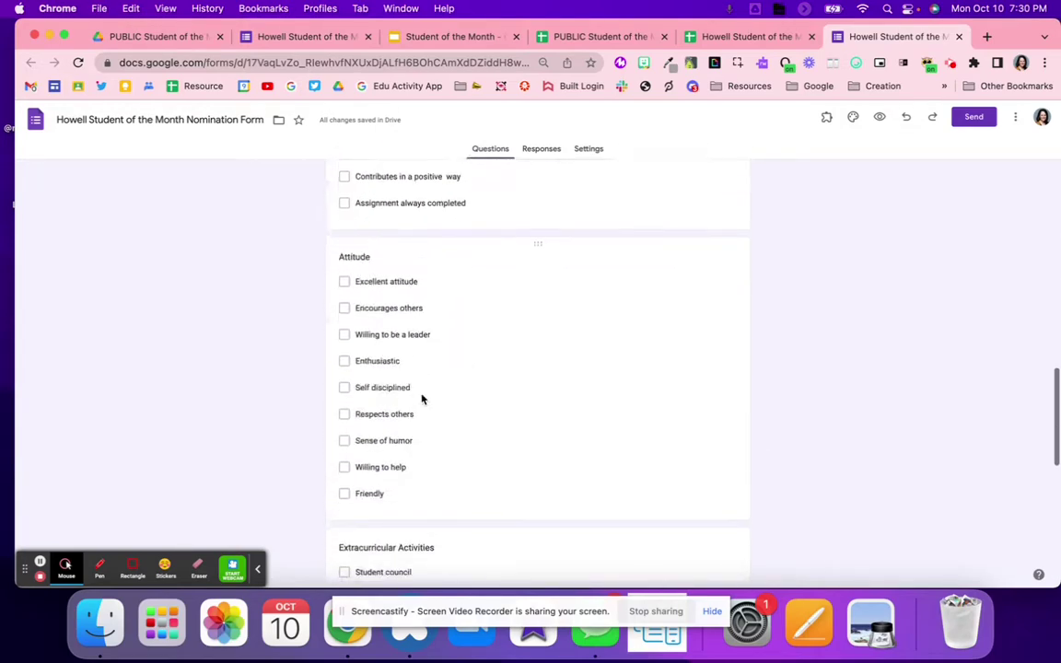
scroll(421, 394, "down", 5)
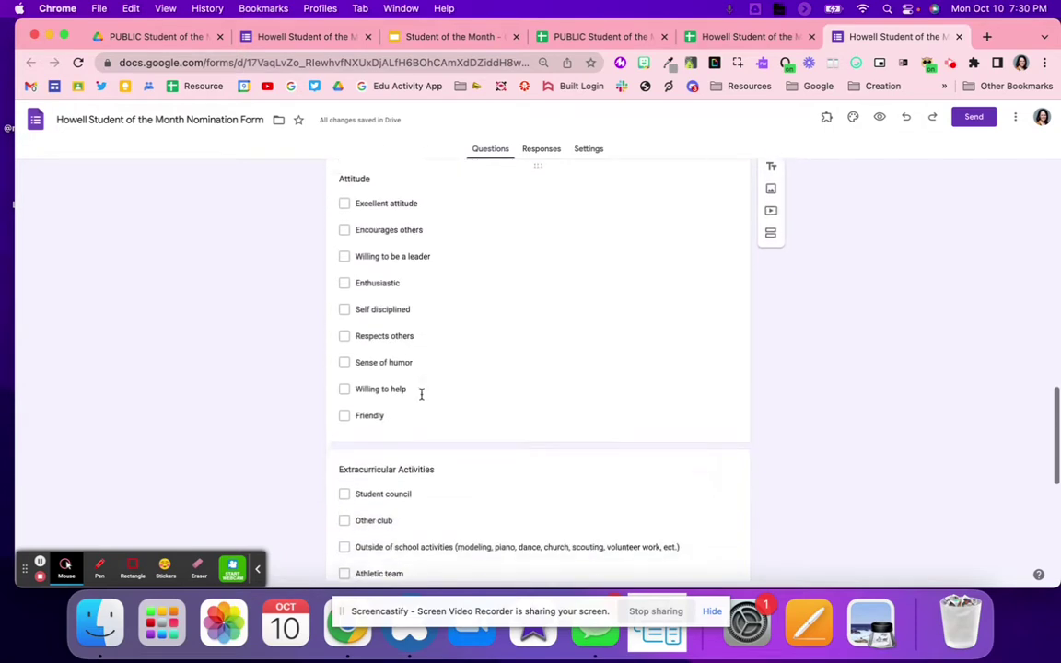
left_click(395, 502)
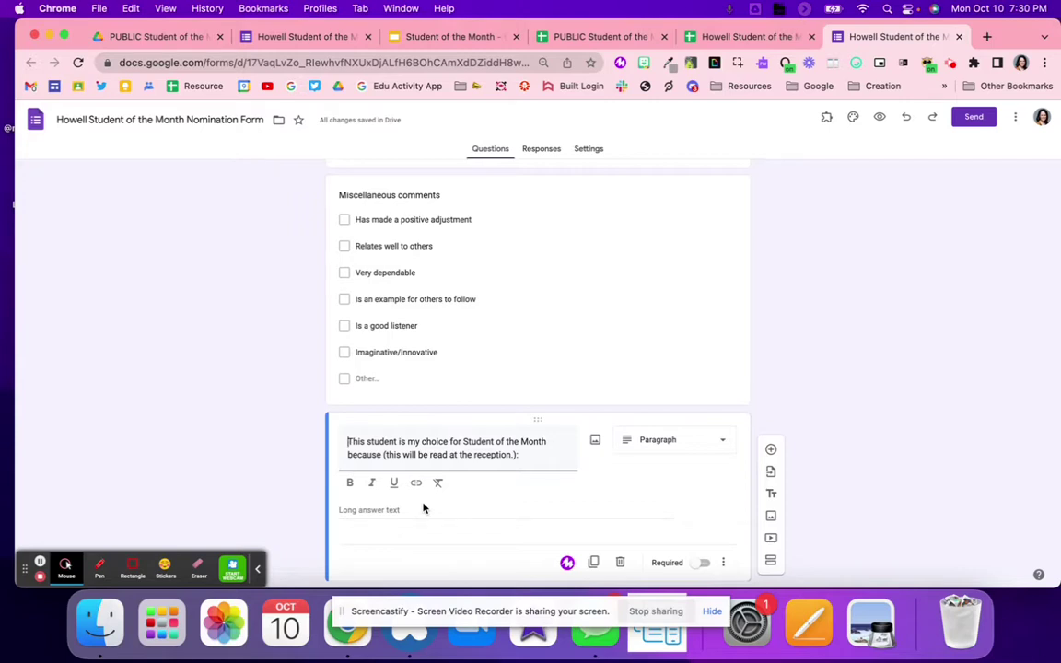
scroll(423, 507, "up", 10)
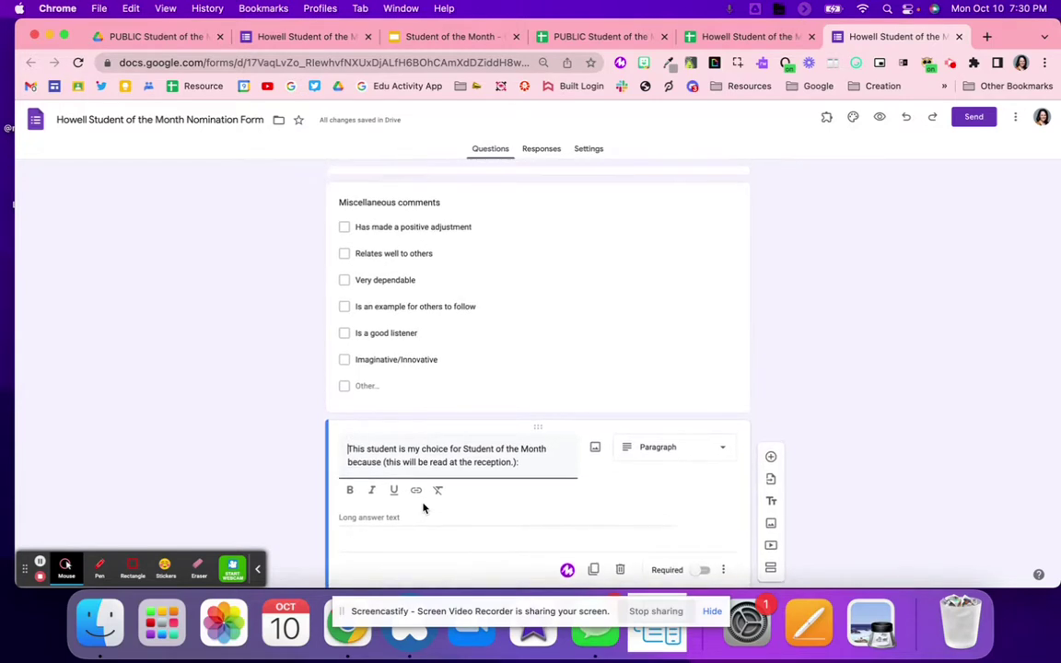
scroll(424, 502, "up", 10)
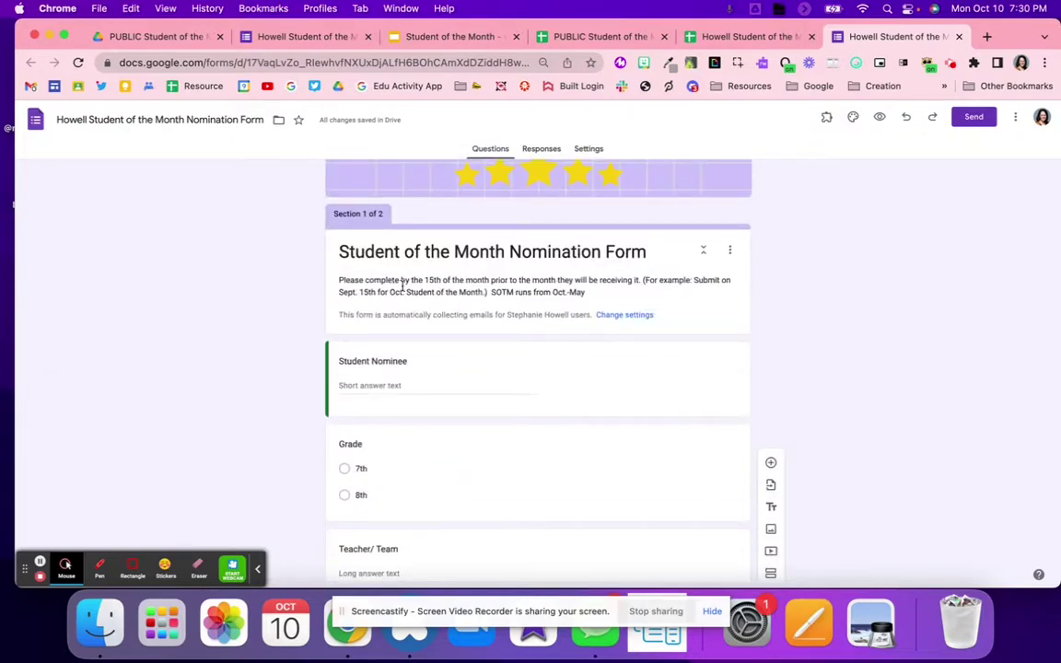
In the PUBLIC responses sheet, review row 3's timestamp, email, nominee, grade and teacher answers
left_click(619, 37)
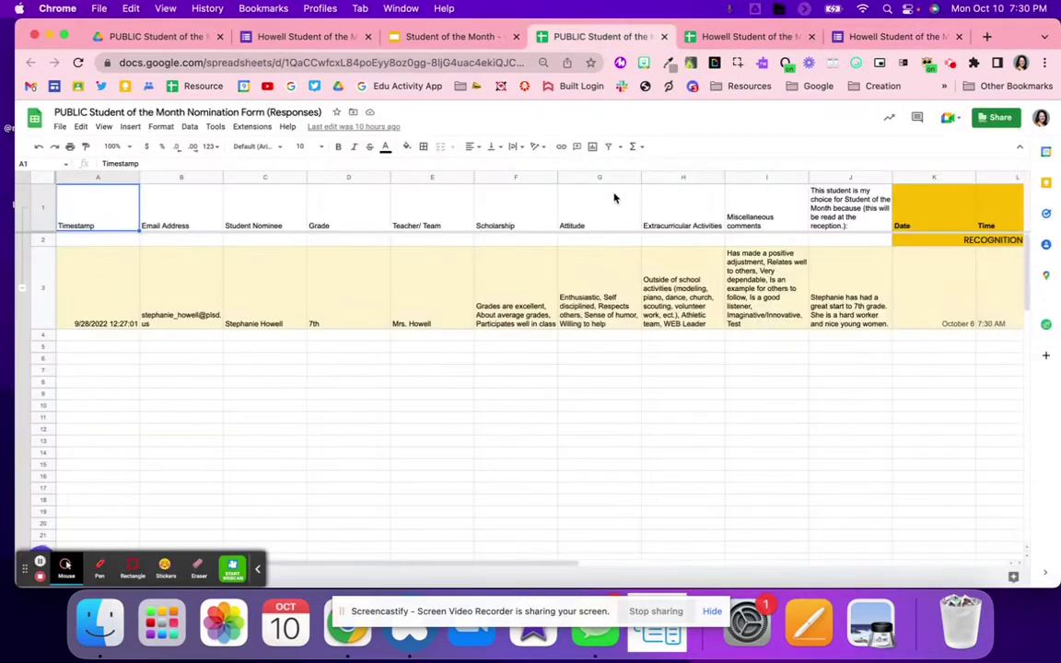
left_click(114, 288)
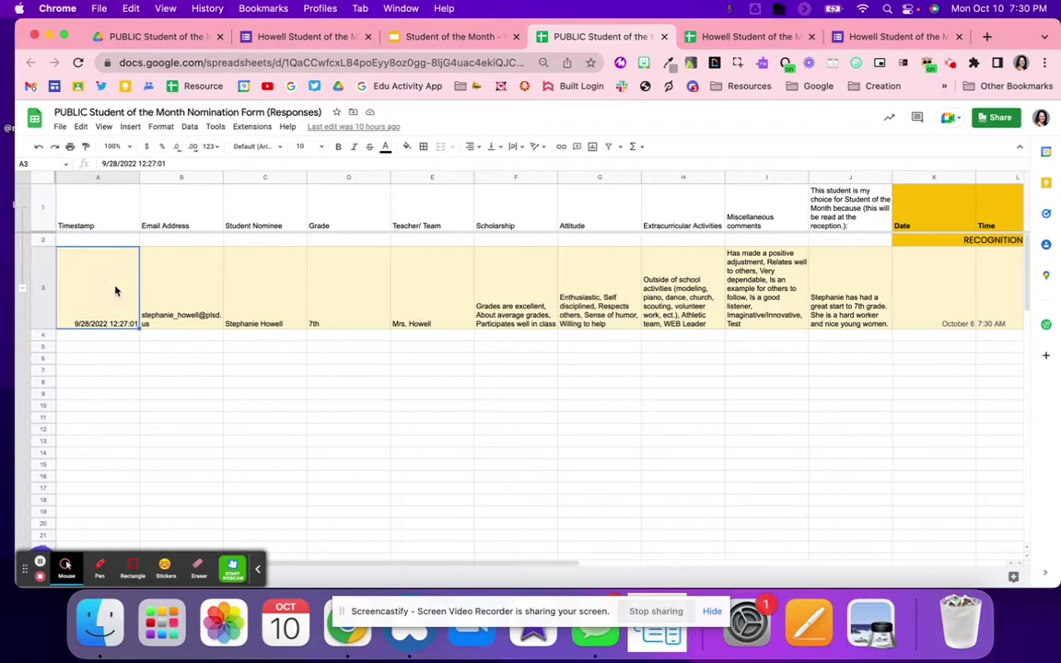
left_click(178, 297)
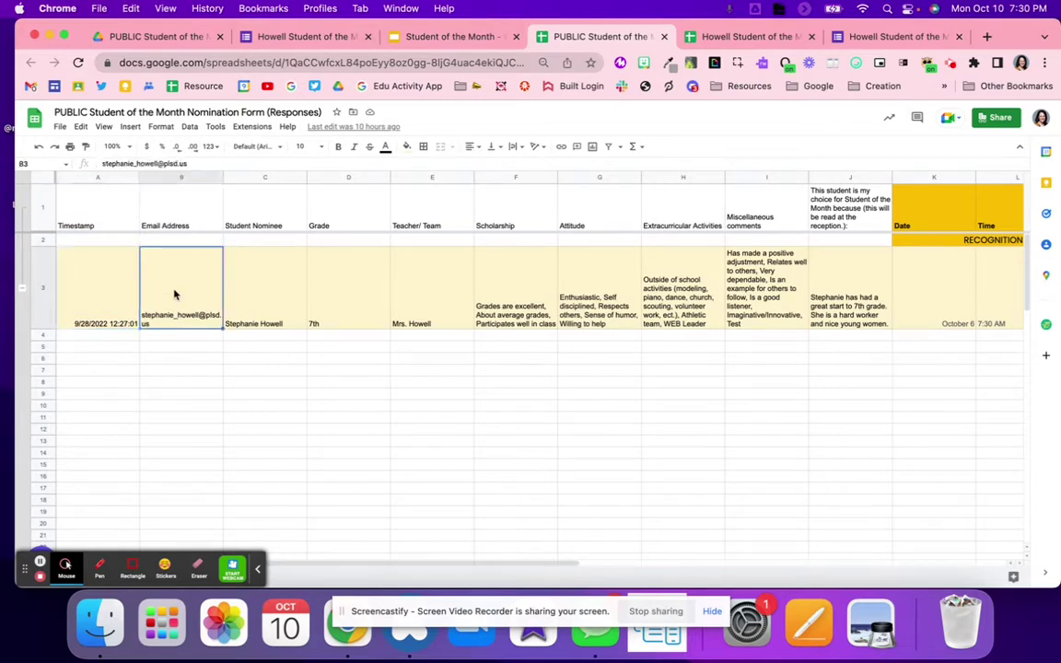
left_click(276, 311)
left_click(366, 300)
left_click(454, 304)
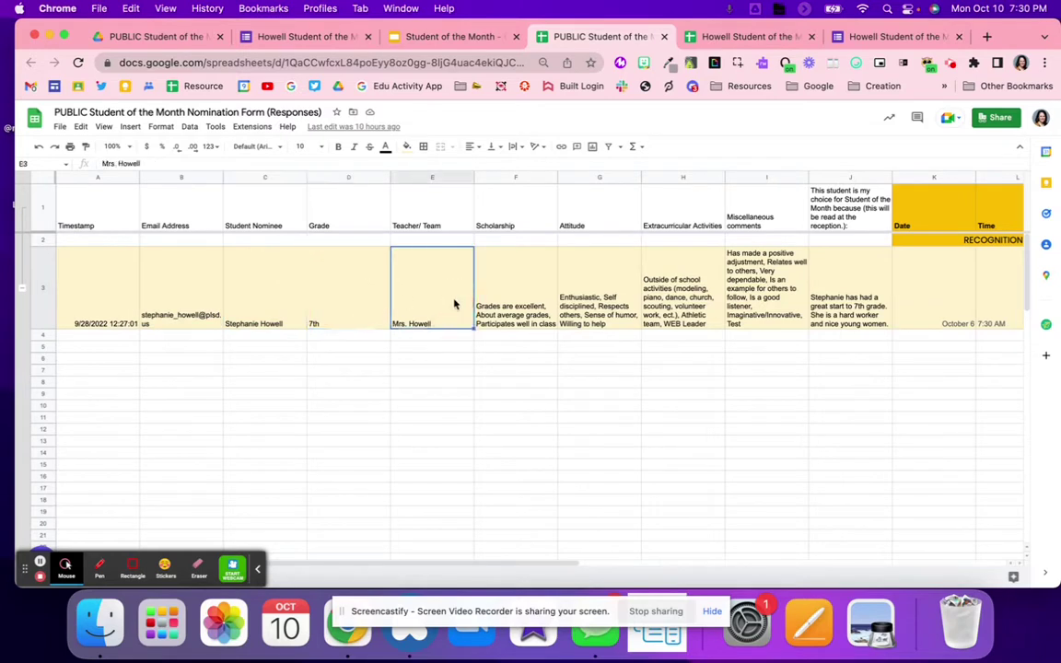
left_click(346, 285)
left_click(439, 290)
Select form-fed columns A–J, then the Date, Time and Certificate Date columns K–M
left_click_drag(555, 297, 777, 304)
left_click_drag(829, 217, 56, 295)
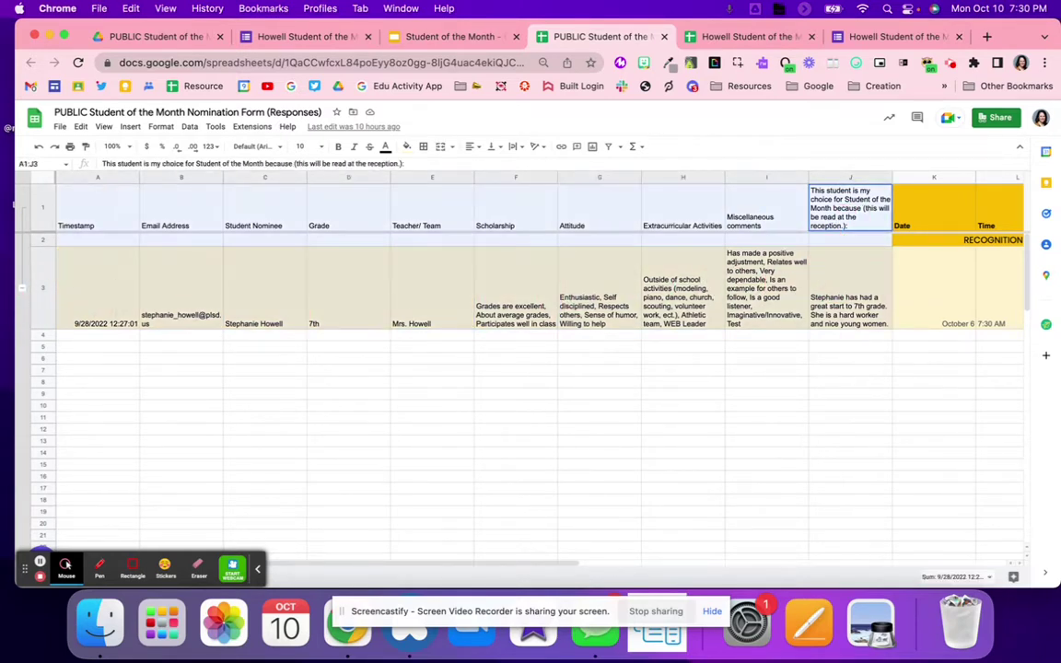
scroll(454, 333, "right", 3)
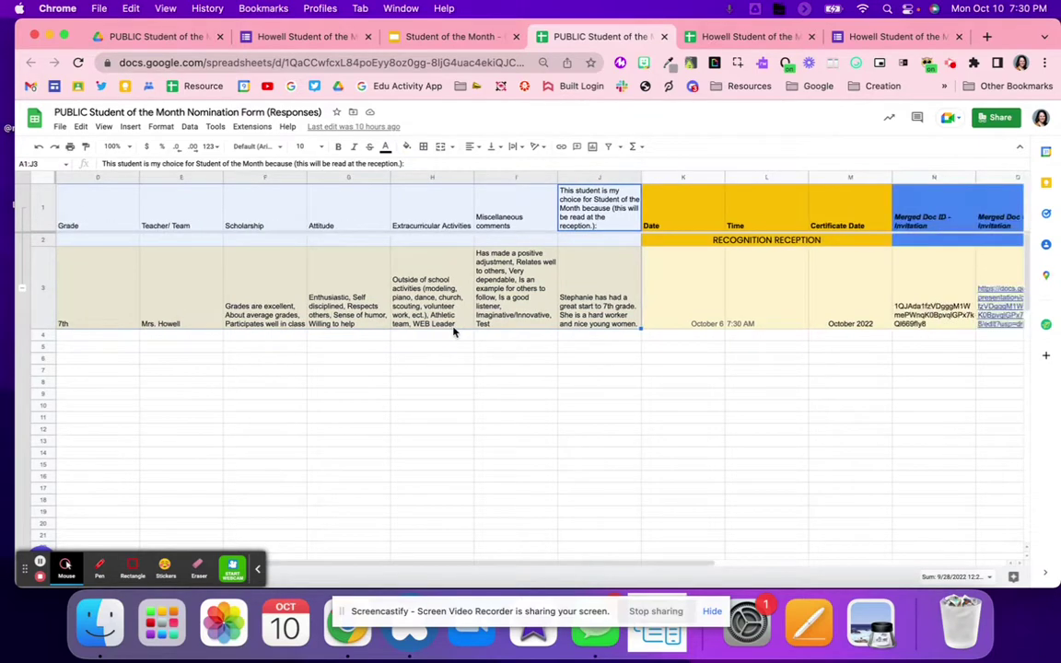
left_click_drag(675, 177, 882, 199)
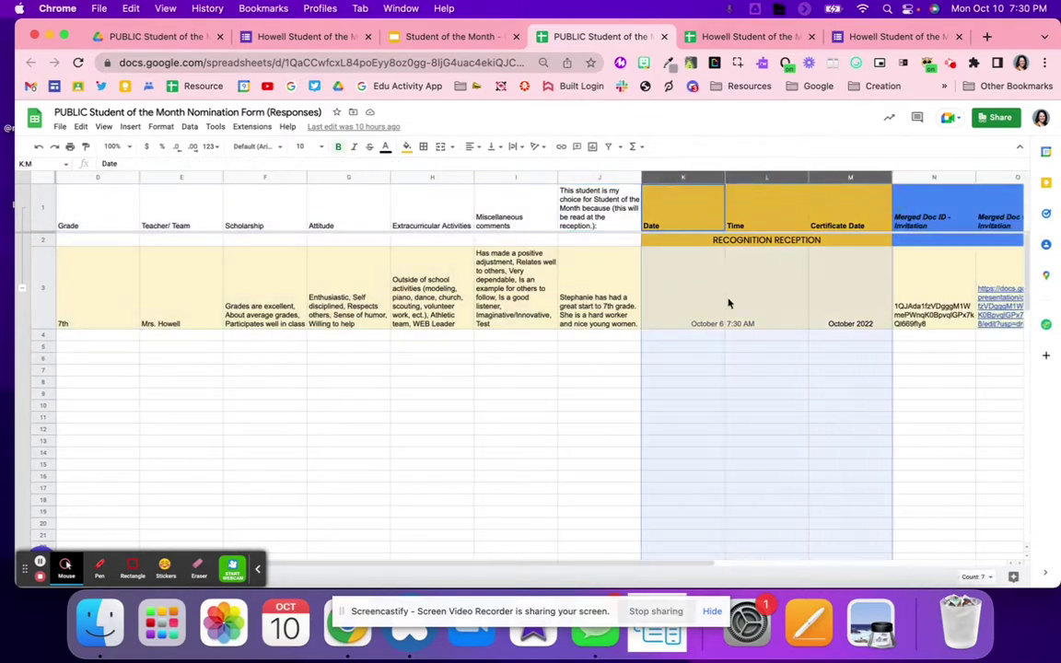
Set the reception date in K3 to November 9, 2022
left_click(714, 315)
double_click(698, 321)
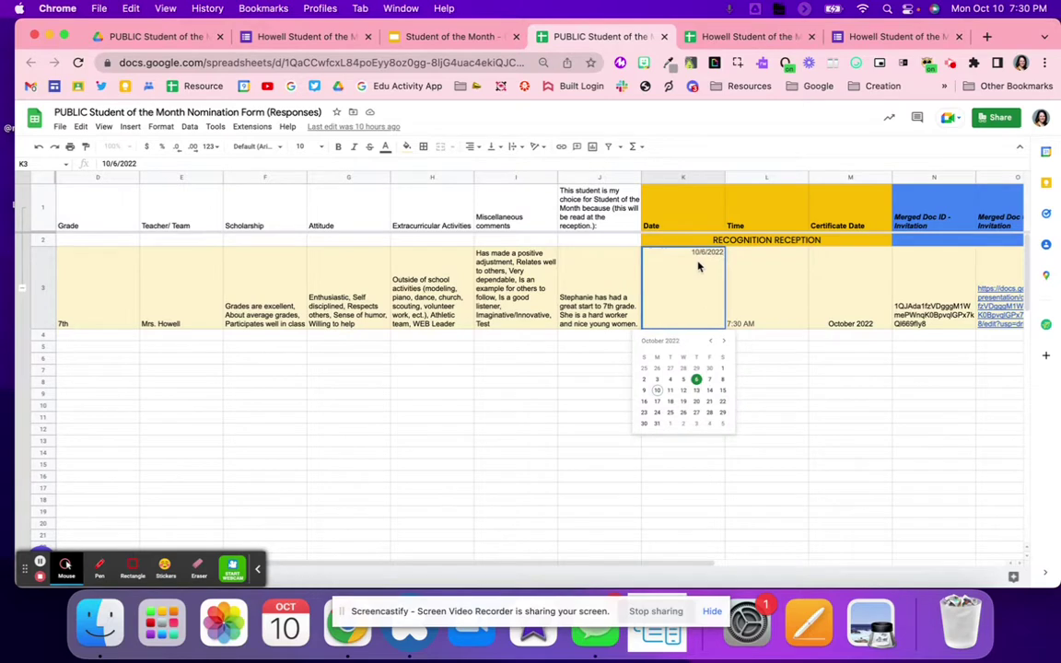
left_click(724, 343)
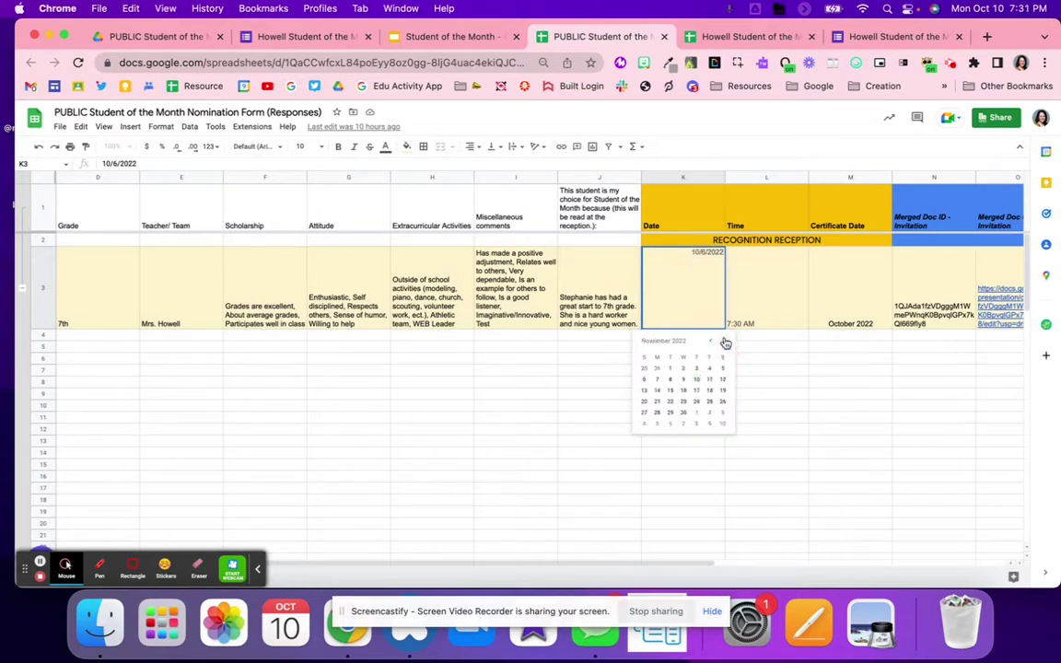
left_click(683, 379)
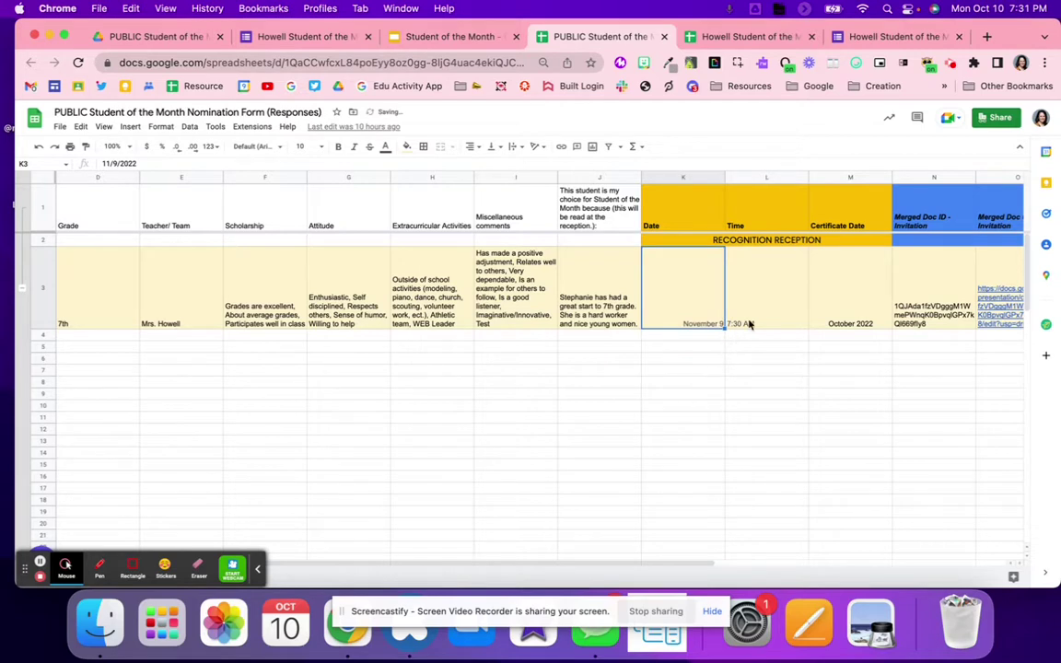
Set the certificate date in M3 to 11/9/2022 and verify it displays as November 2022
double_click(845, 301)
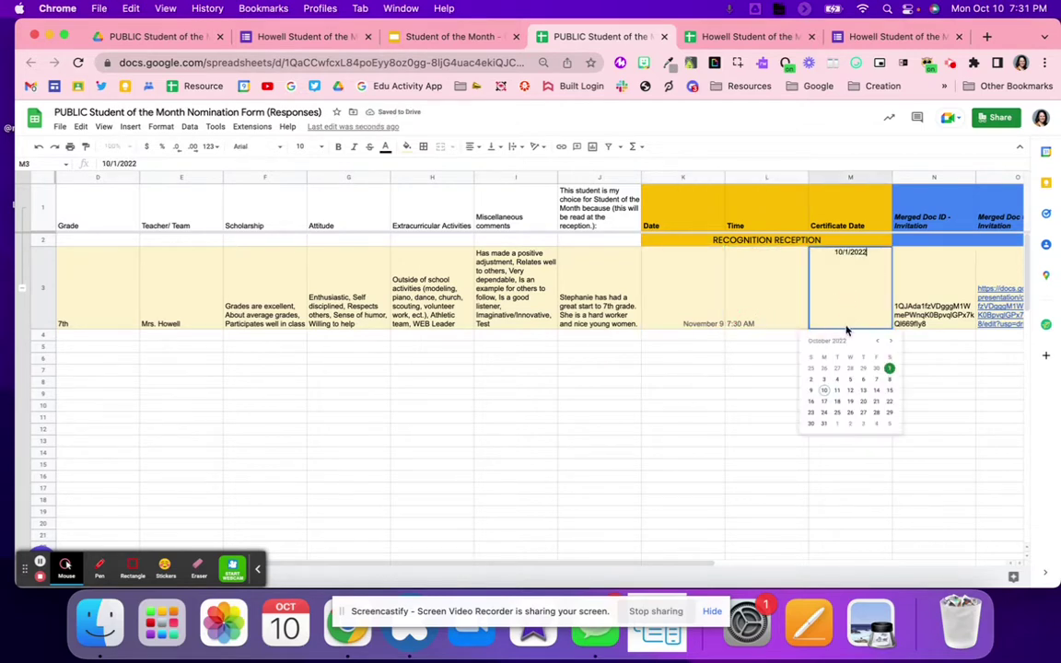
left_click(890, 340)
left_click(848, 389)
left_click(802, 385)
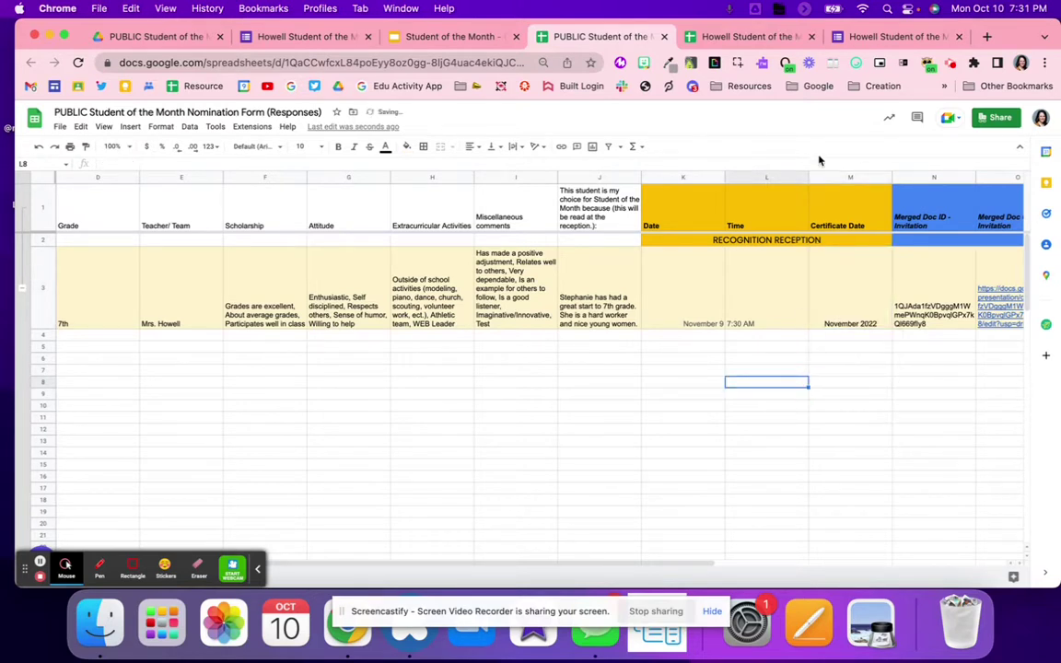
left_click(850, 292)
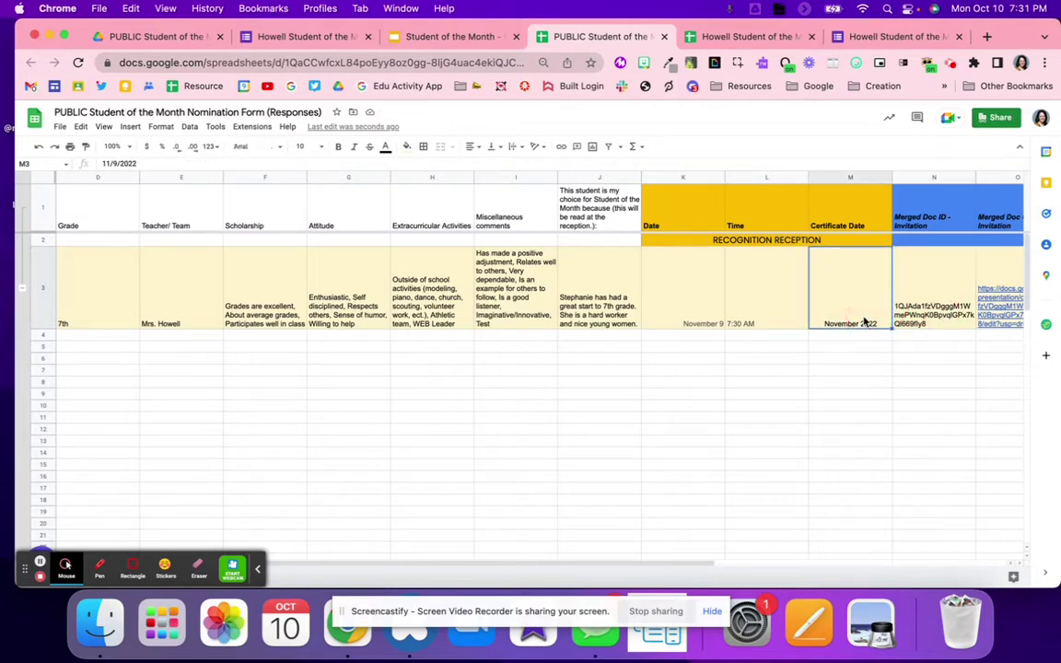
left_click(832, 346)
scroll(690, 341, "right", 7)
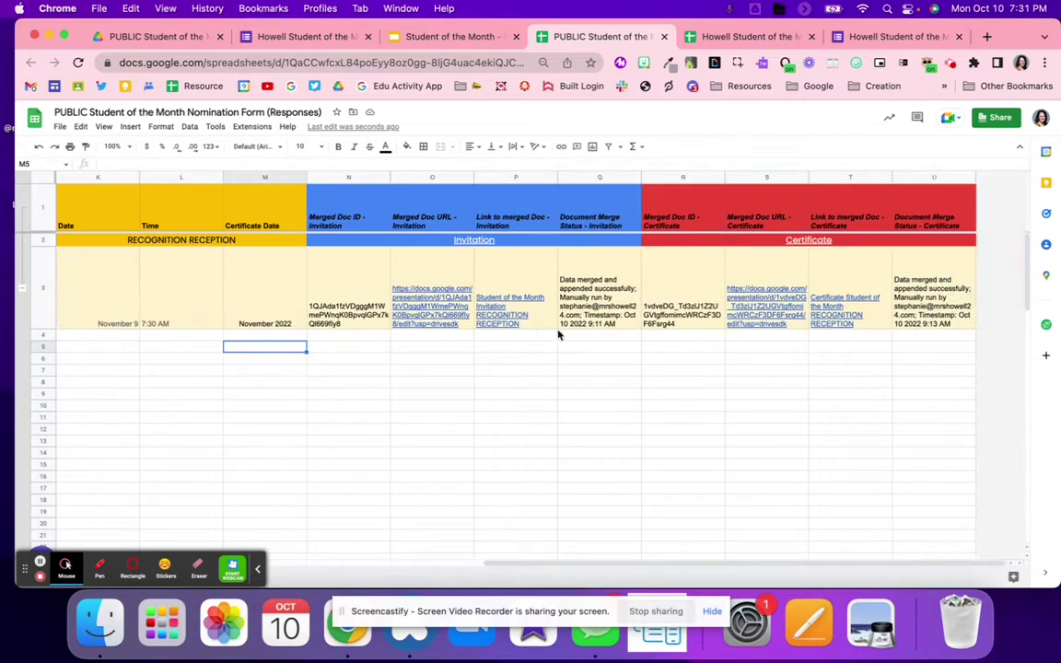
Open a live preview of the nomination form
left_click(659, 398)
scroll(558, 292, "left", 10)
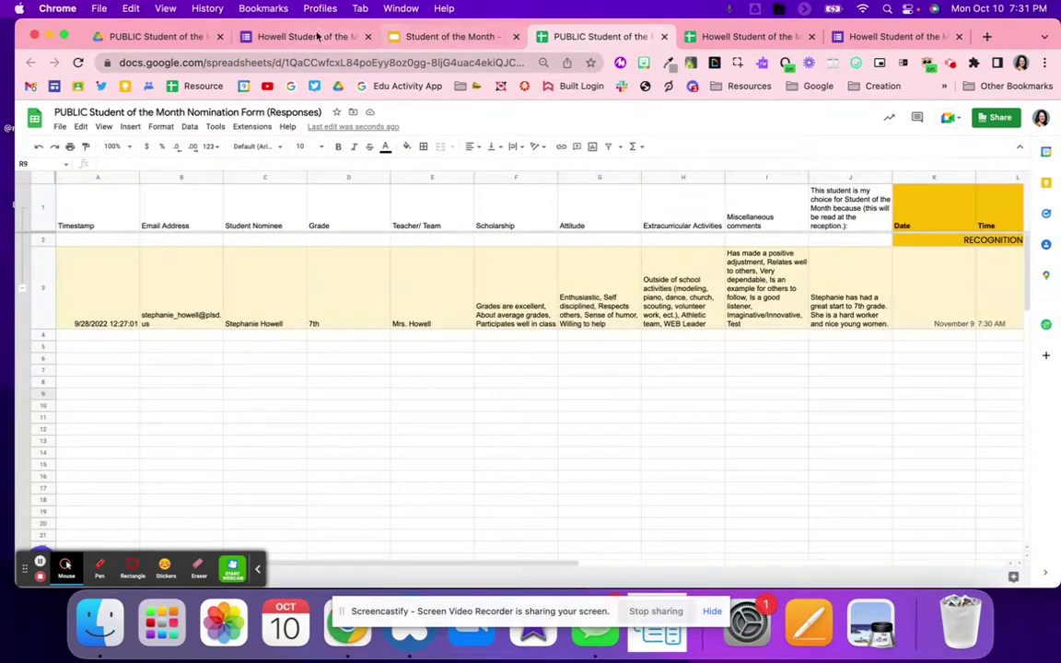
left_click(295, 37)
left_click(887, 115)
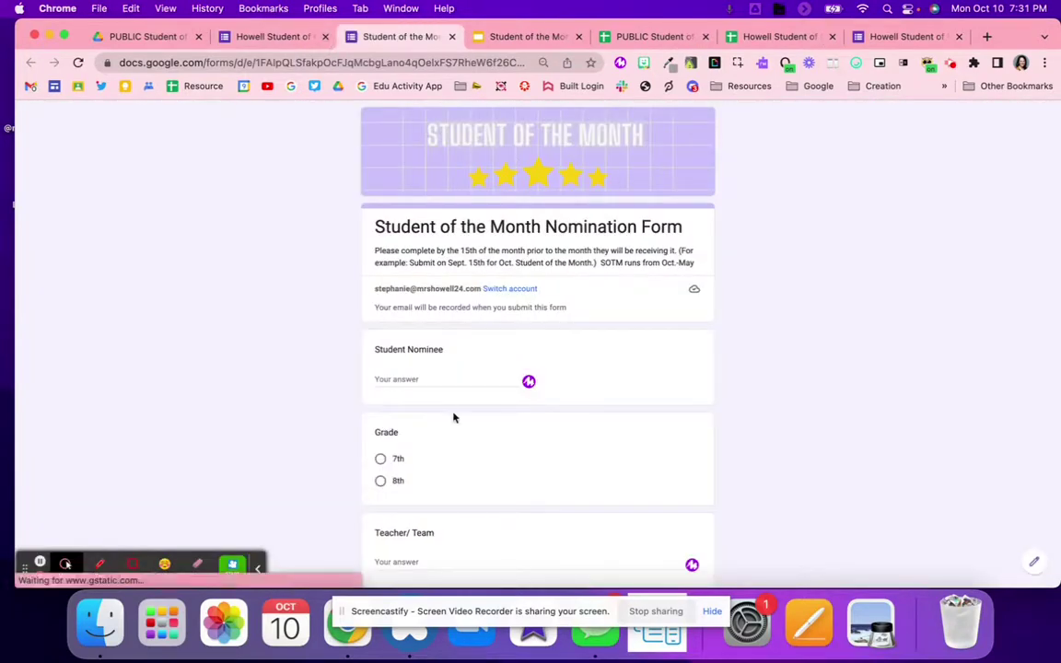
Enter a nominee name, choose grade 8th, fill in the teacher, and continue
left_click(417, 379)
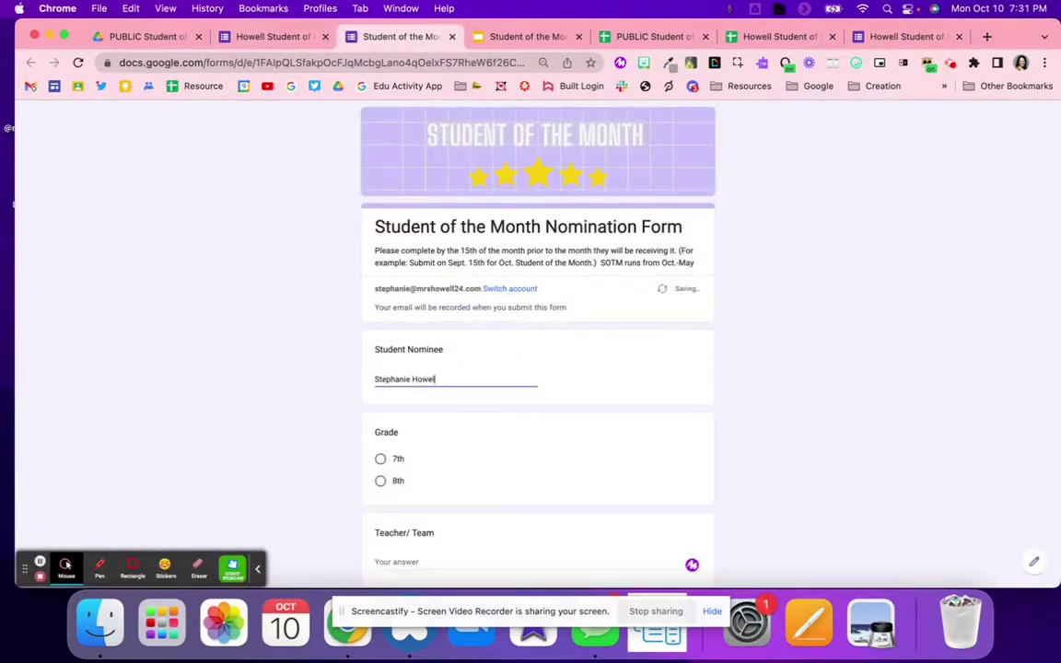
left_click(398, 481)
scroll(398, 486, "down", 3)
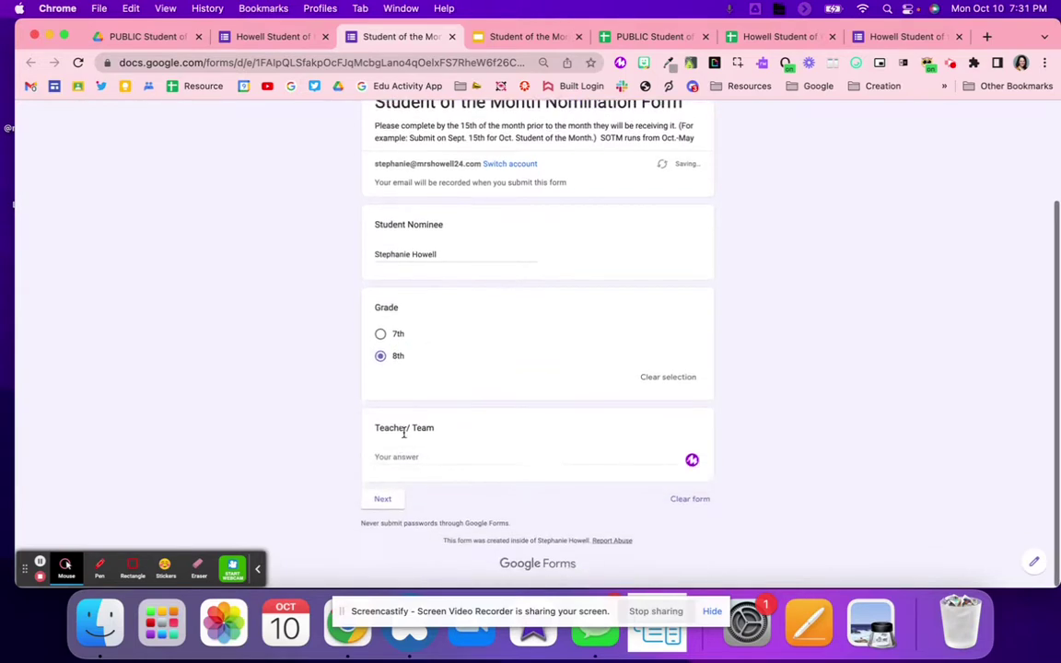
left_click(409, 457)
type("MRs")
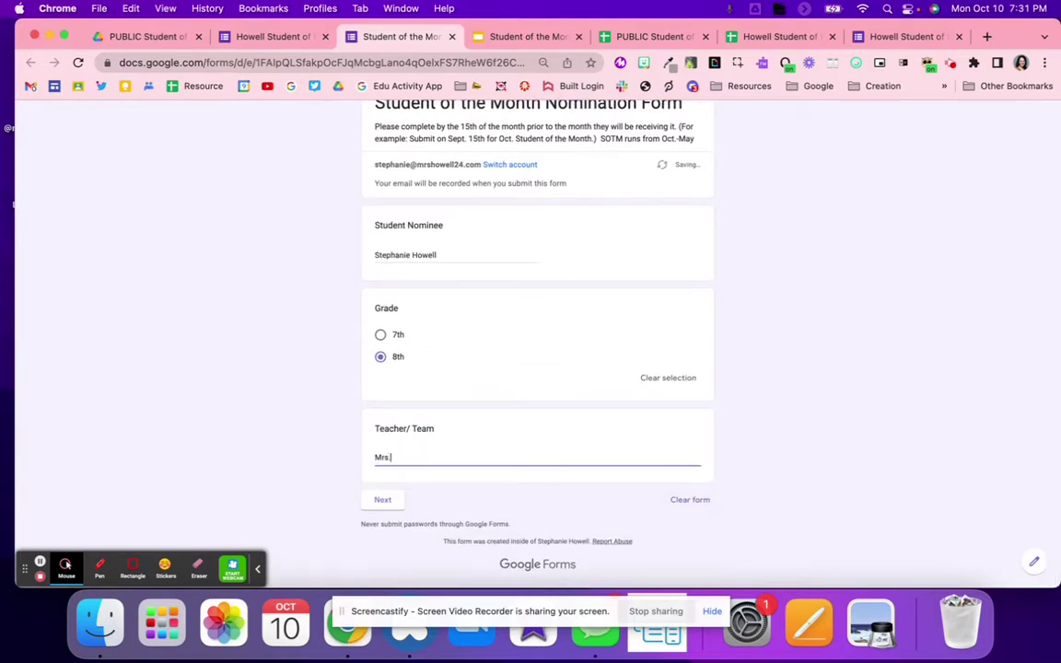
left_click(383, 502)
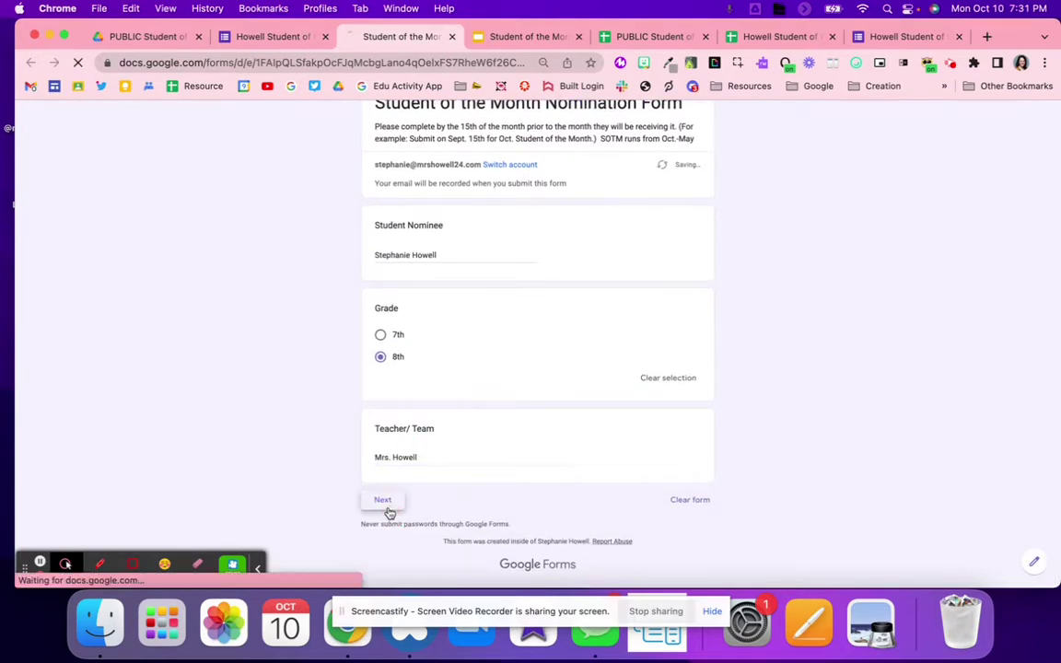
Check Grades are excellent, Very strong effort, Respects others, Enthusiastic, Imaginative/Innovative and other qualities
left_click(431, 371)
left_click(429, 433)
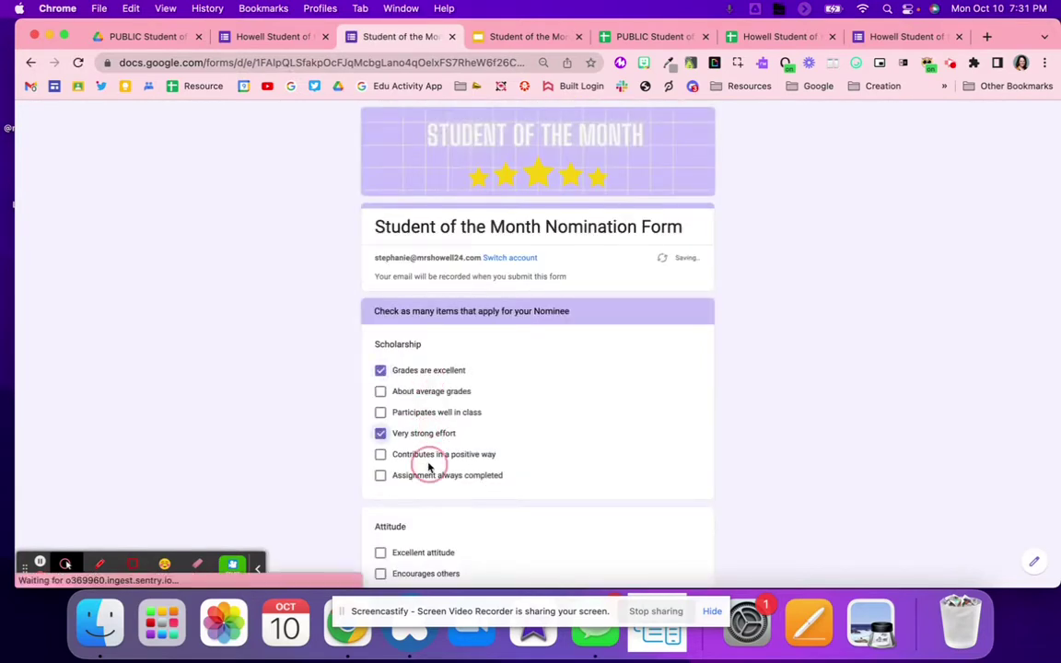
left_click(428, 455)
scroll(428, 460, "down", 4)
left_click(387, 459)
left_click(411, 414)
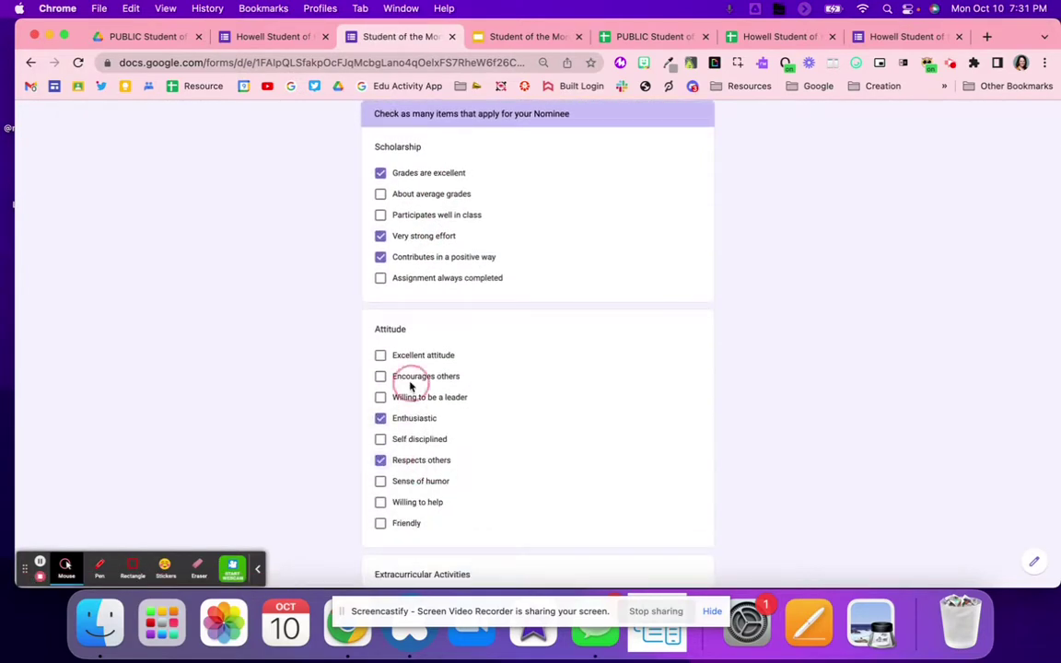
left_click(398, 375)
scroll(407, 386, "down", 5)
left_click(409, 444)
left_click(402, 322)
left_click(397, 271)
scroll(402, 345, "down", 4)
left_click(402, 361)
left_click(402, 347)
left_click(402, 364)
Type a short nomination reason and submit the test response
left_click(414, 460)
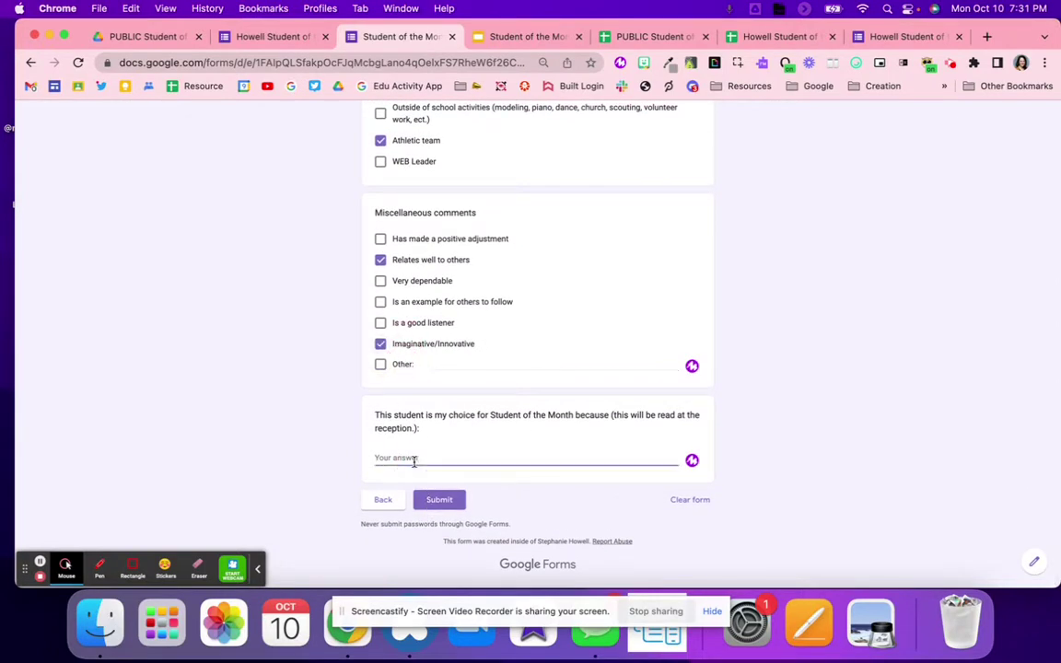
type("Step")
left_click(429, 499)
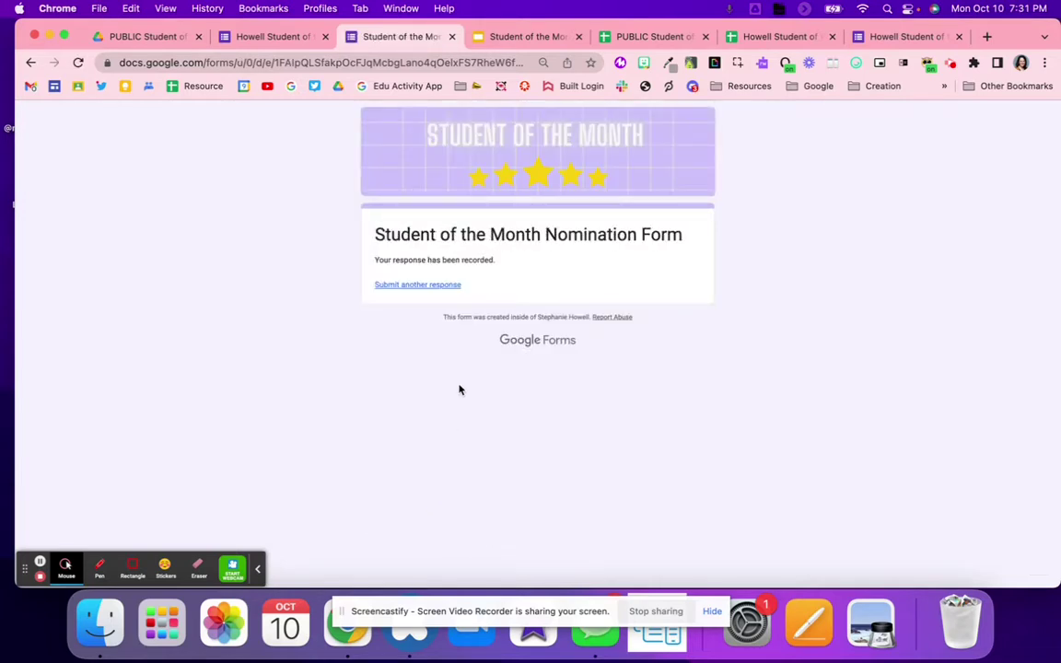
left_click(452, 37)
Launch AutoCrat via Extensions on the linked nomination responses spreadsheet
left_click(754, 37)
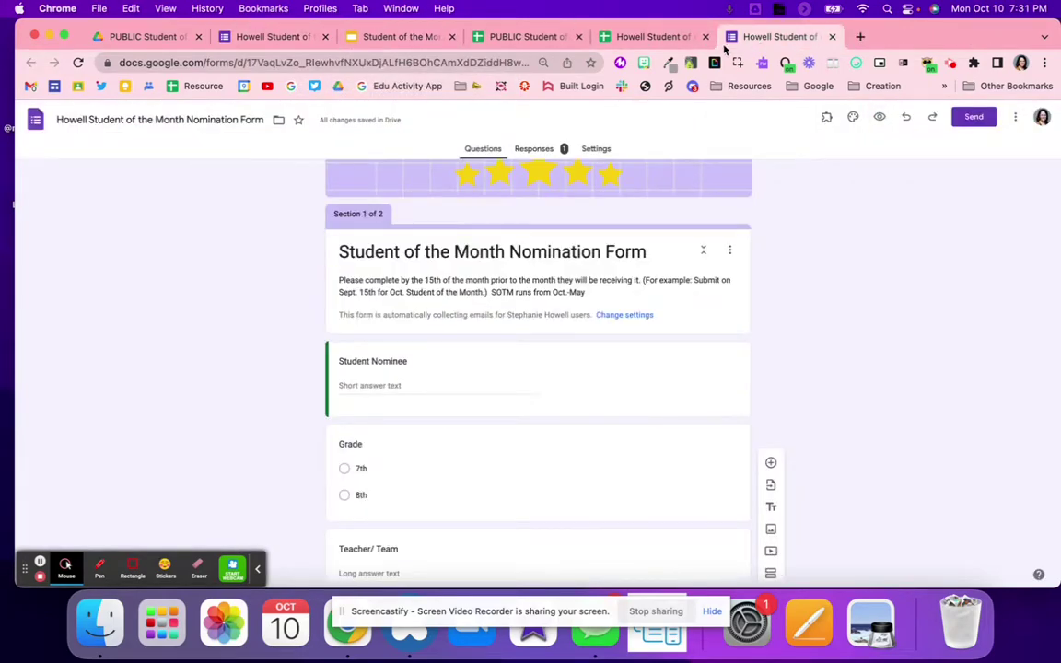
left_click(650, 37)
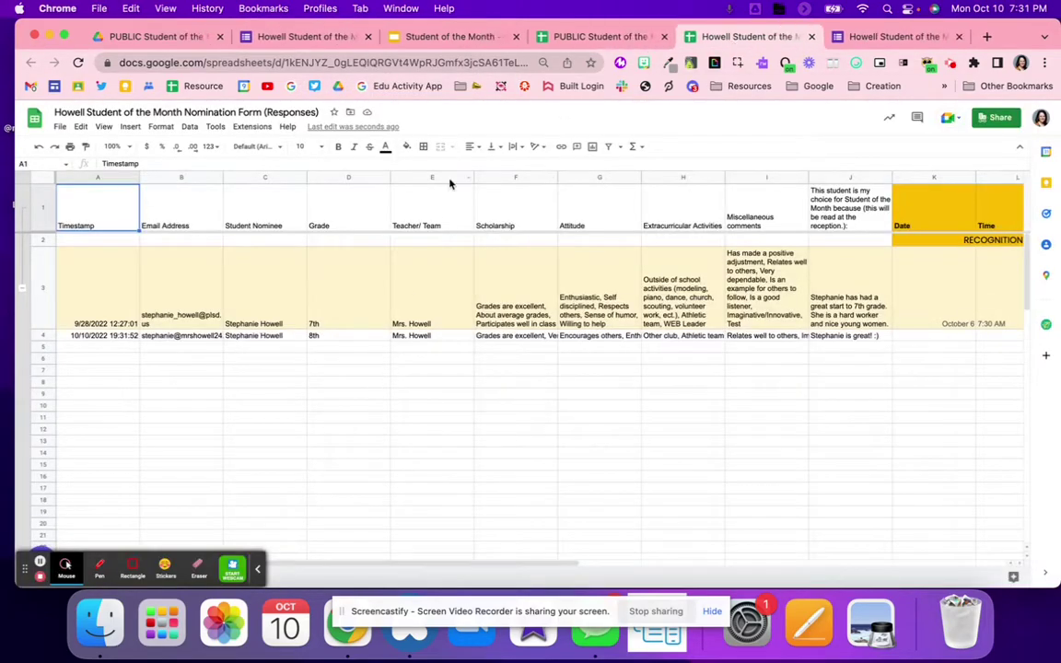
left_click(251, 126)
mouse_move(280, 243)
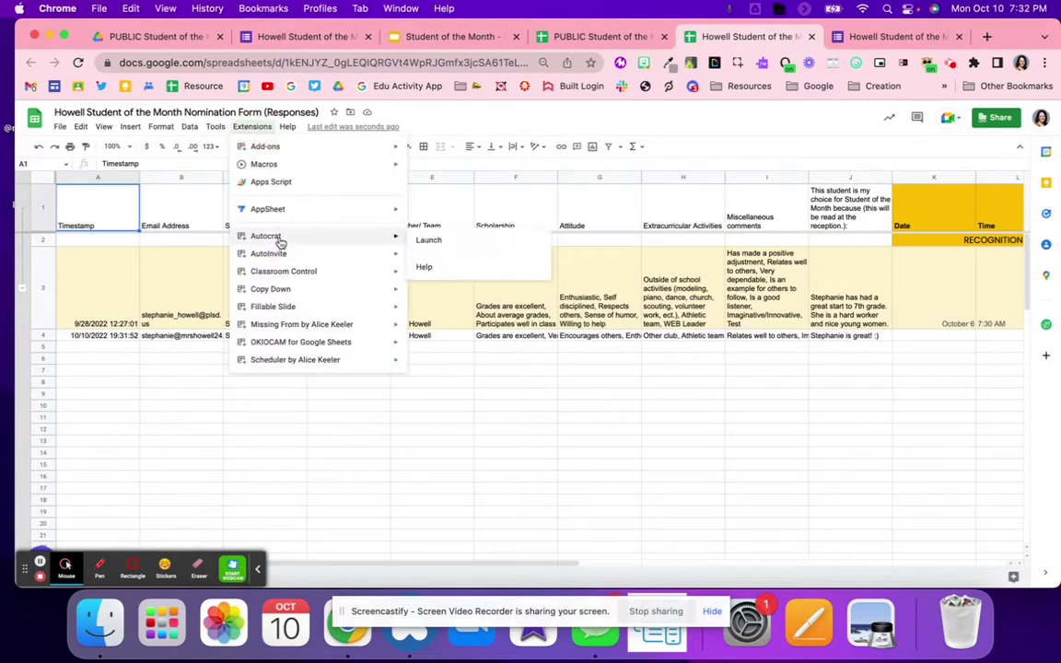
left_click(430, 244)
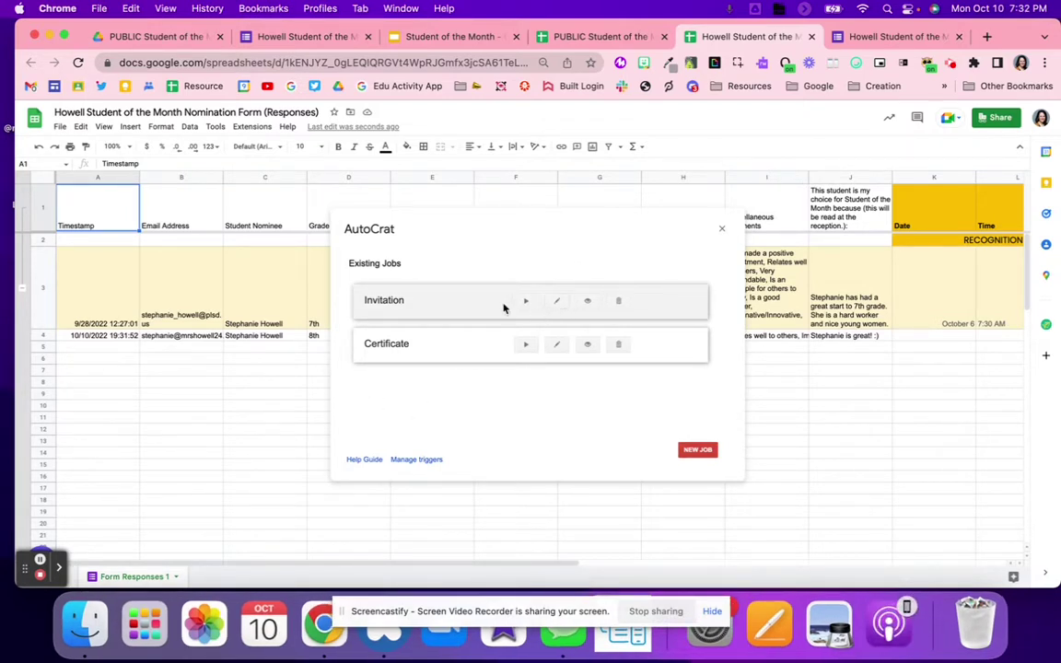
Edit the Invitation job, reaching the template step and cancelling the From Drive picker
left_click(564, 305)
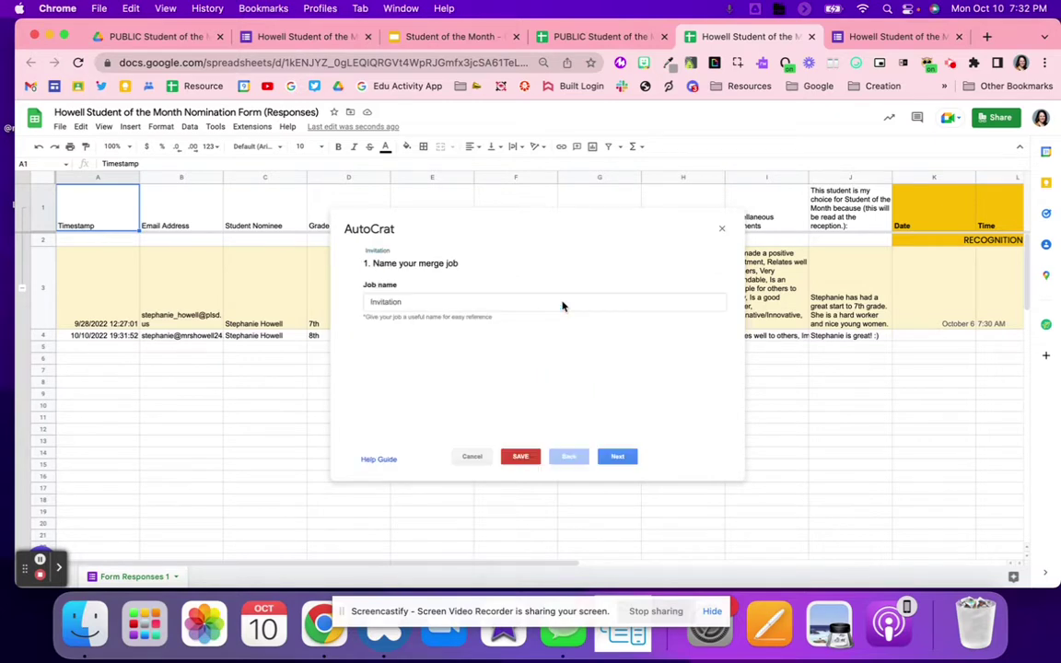
left_click(627, 456)
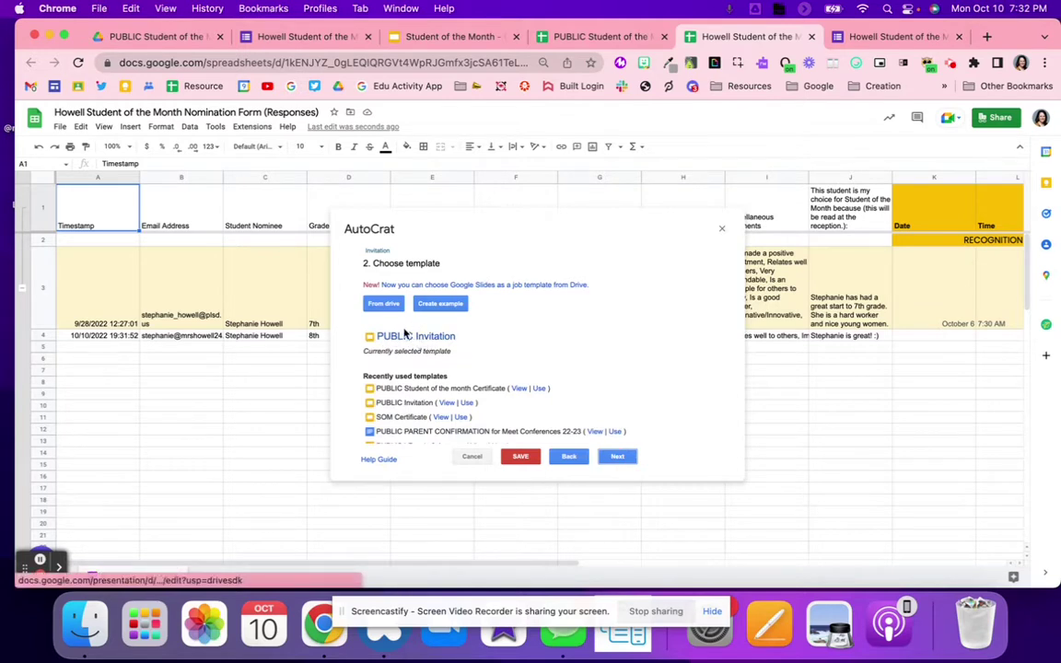
left_click(386, 304)
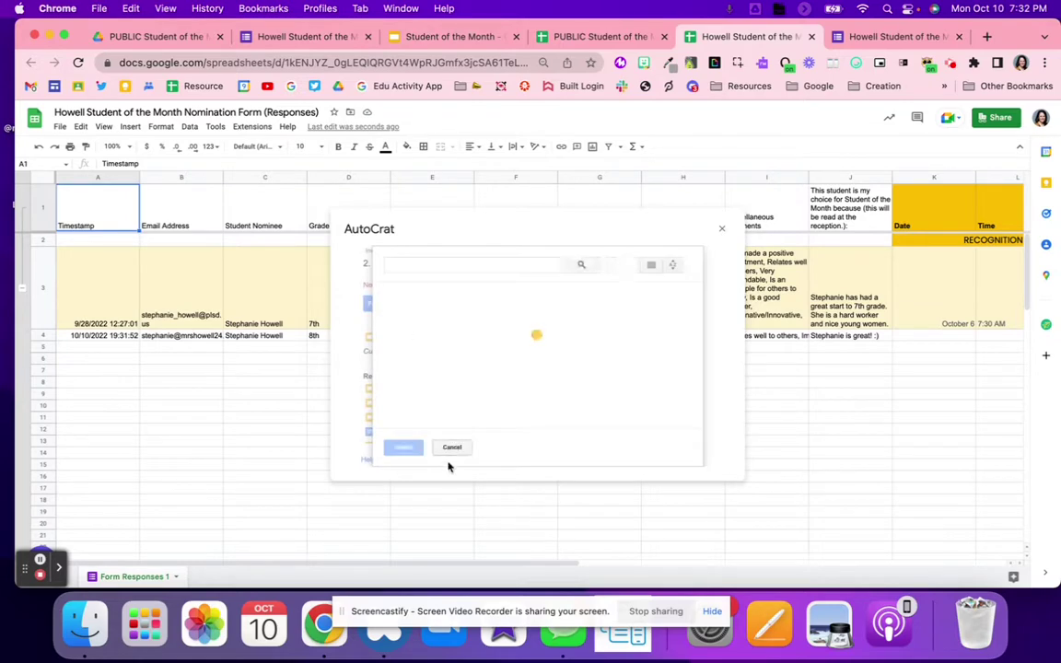
left_click(450, 449)
Keep PUBLIC Invitation as the template, let AutoCrat fetch its details, and view the slides
left_click(396, 38)
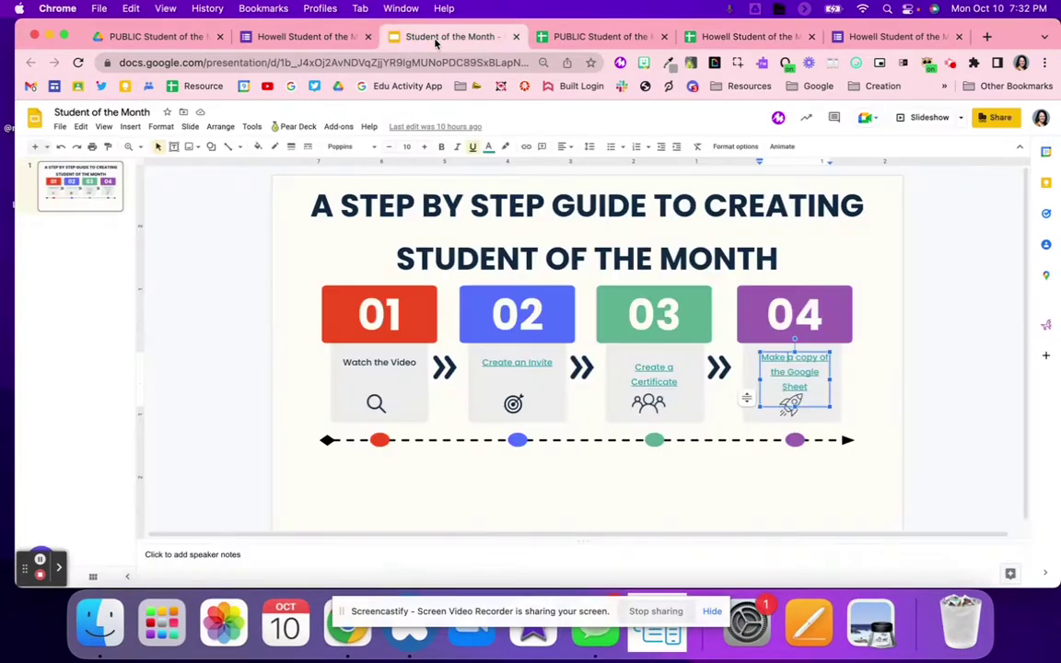
left_click(538, 39)
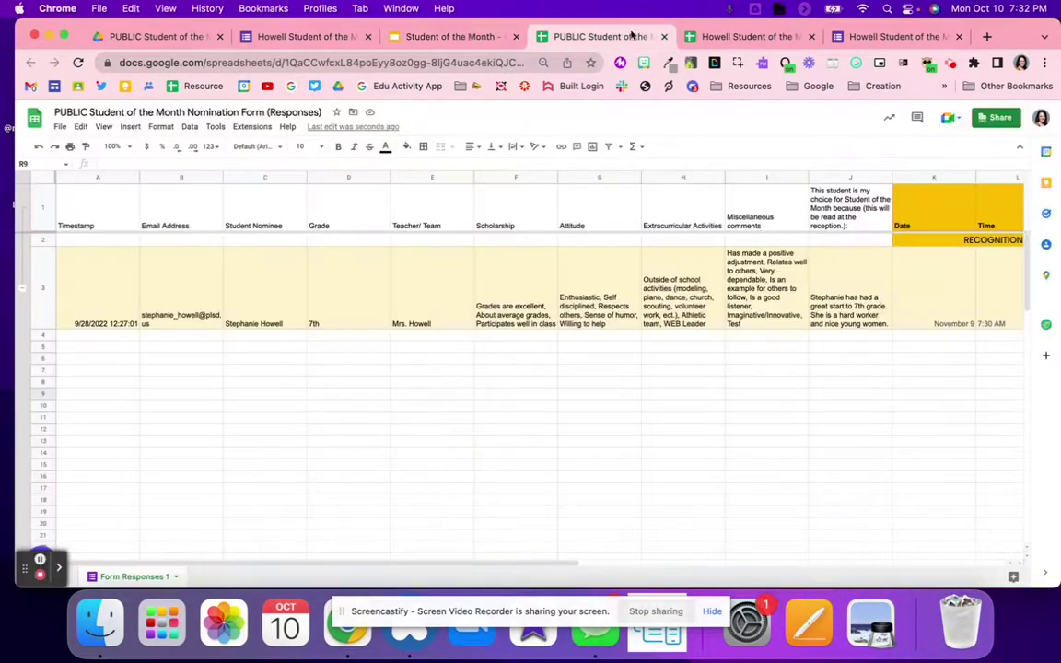
left_click(689, 38)
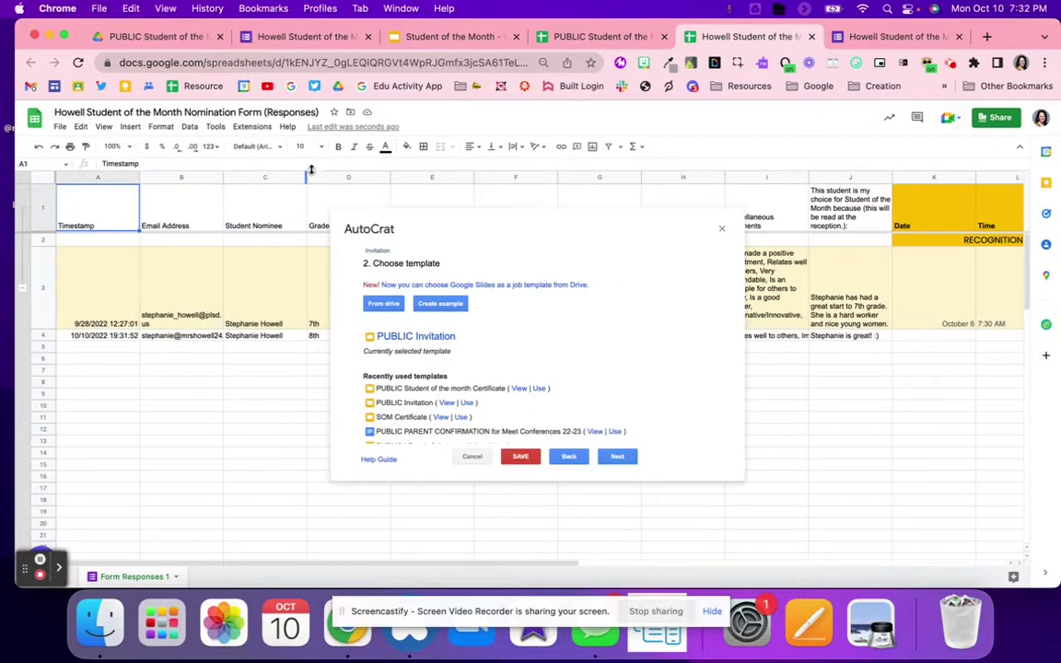
left_click(113, 38)
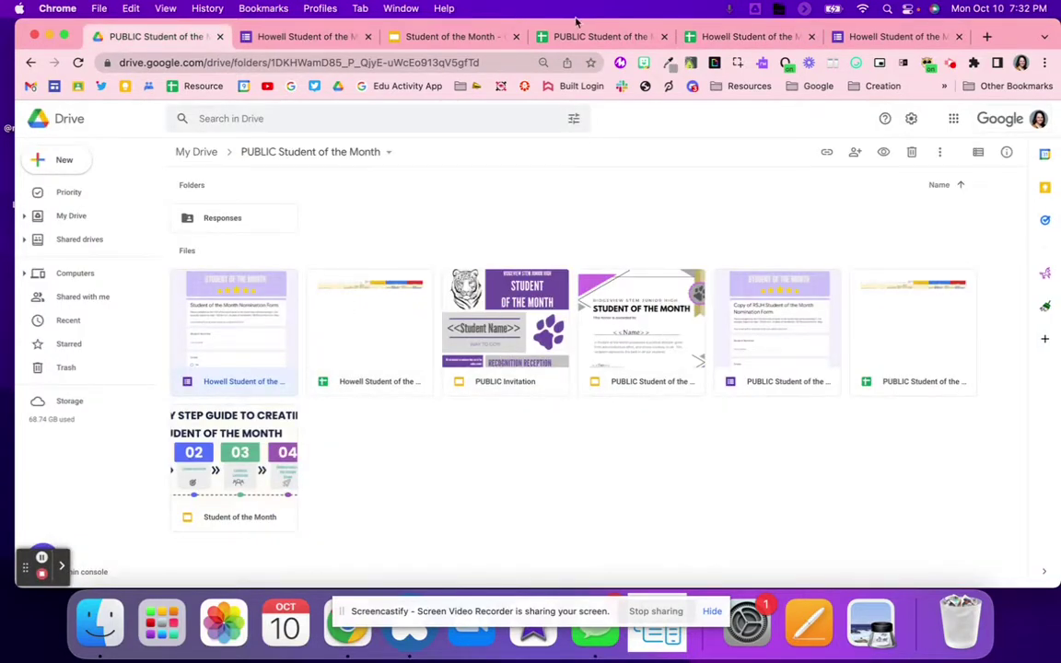
left_click(452, 37)
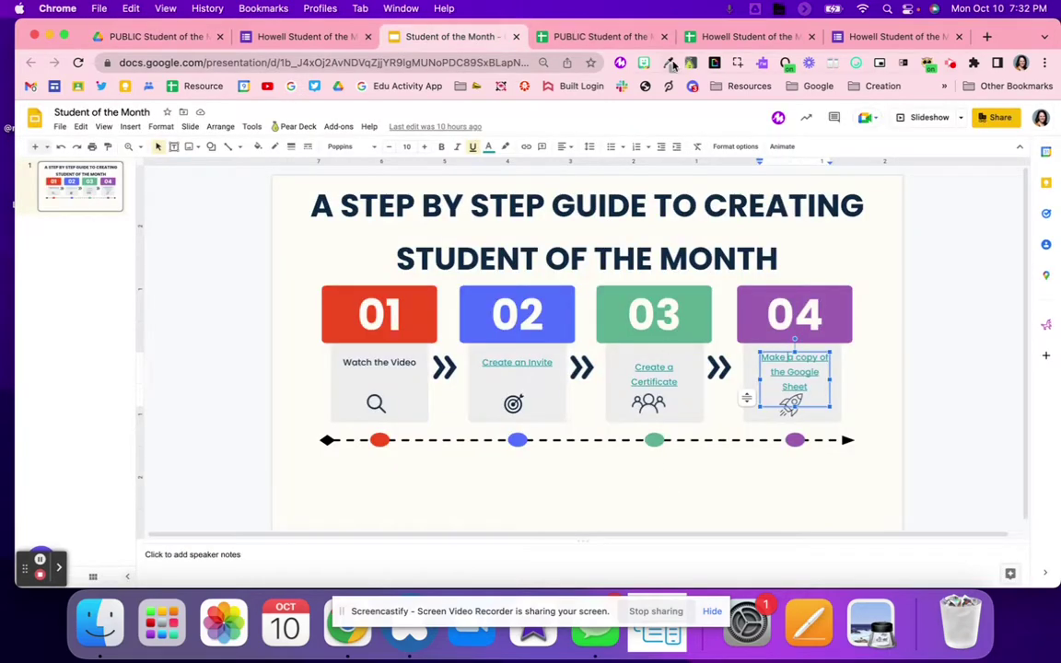
left_click(709, 37)
left_click(618, 457)
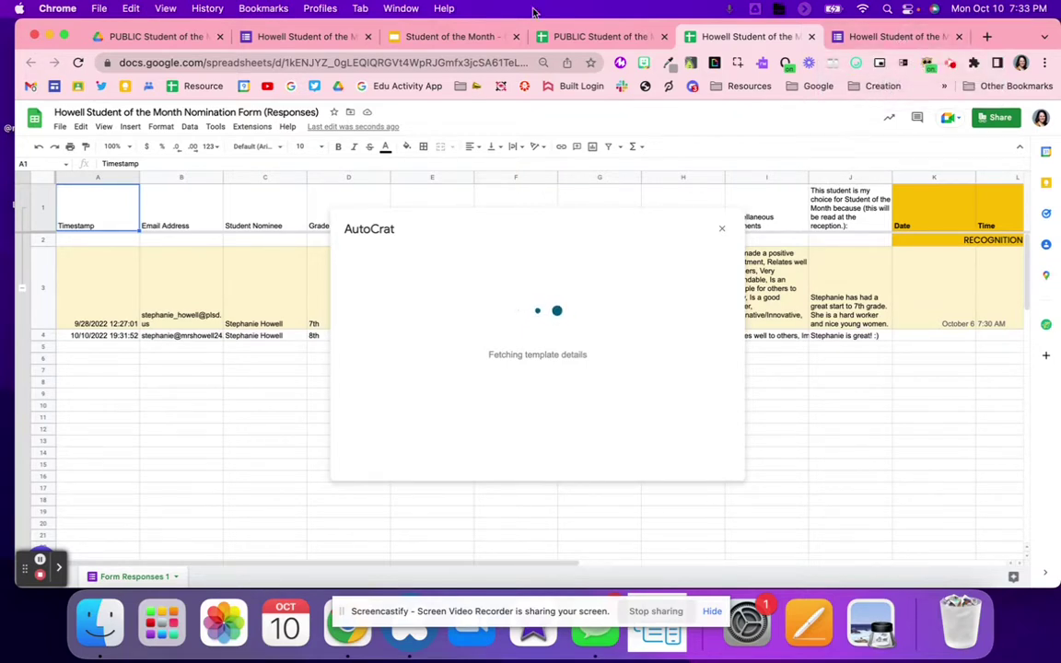
left_click(387, 35)
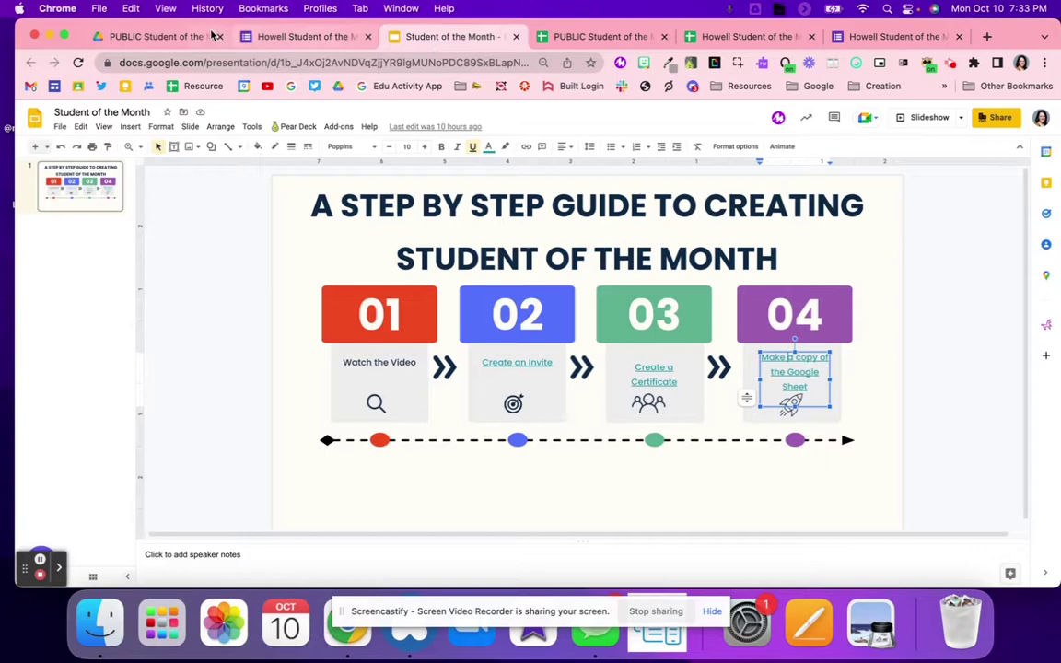
Open PUBLIC Student of the month Certificate and inspect the << >> chevrons around its Name placeholder
left_click(210, 36)
double_click(645, 373)
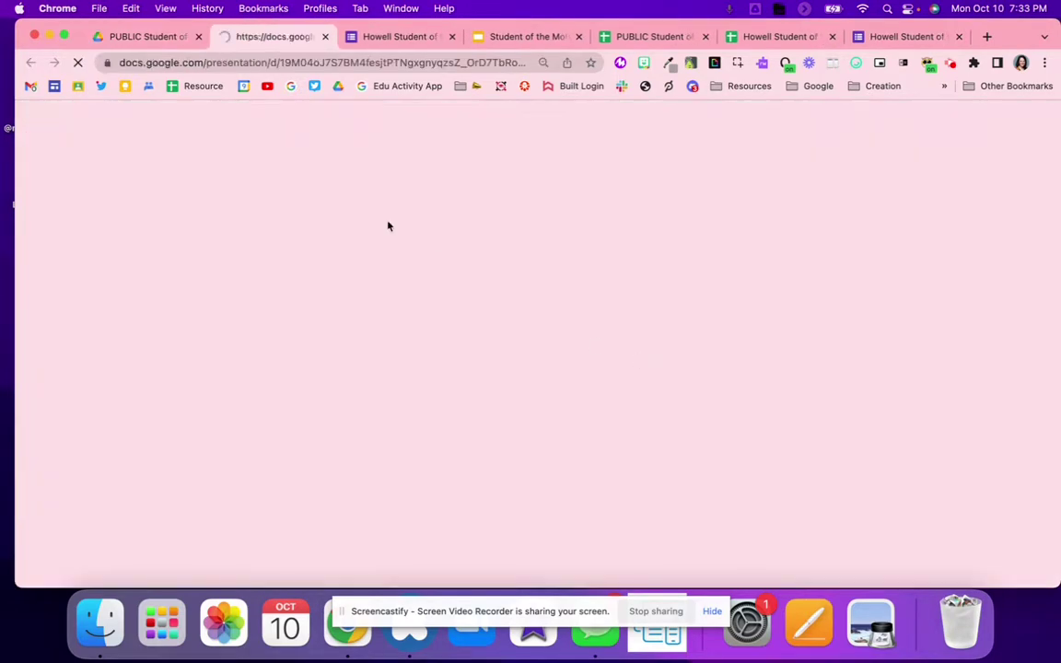
double_click(508, 361)
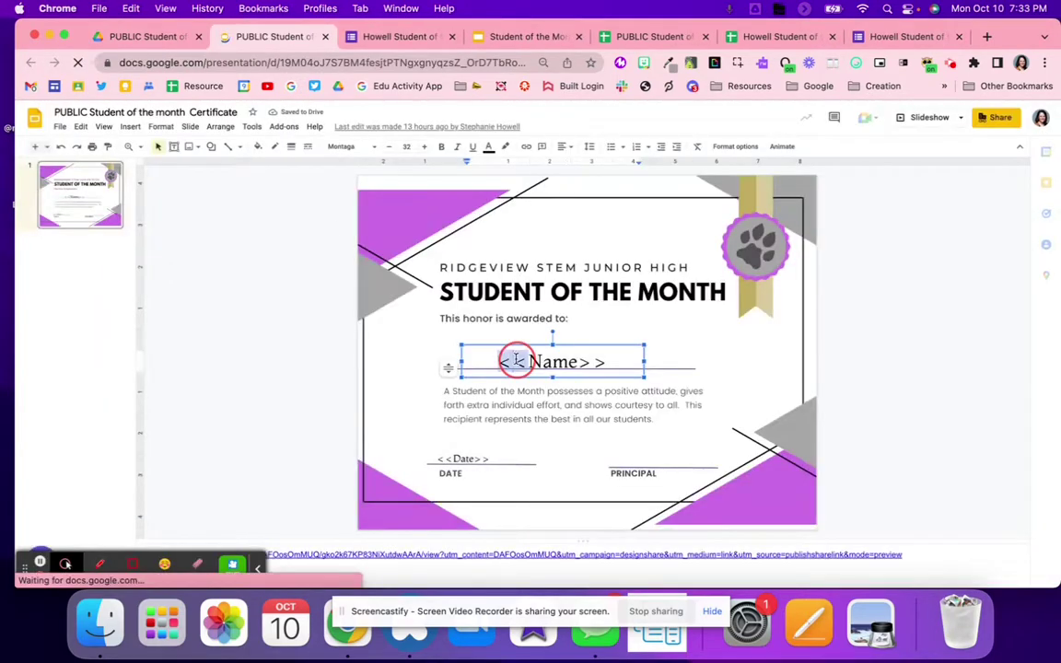
left_click(553, 360)
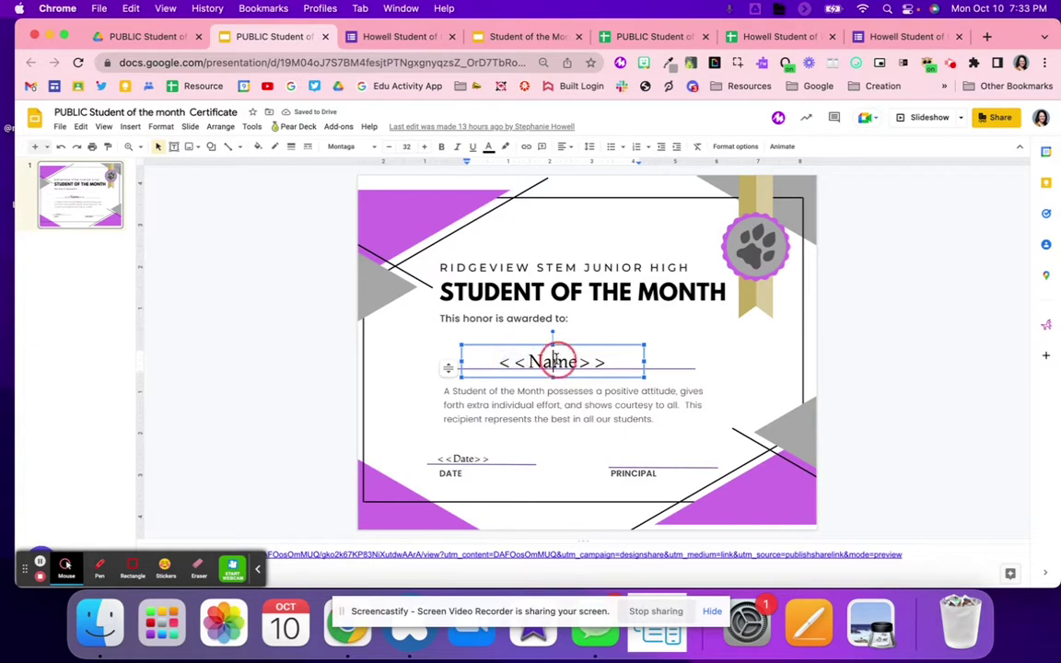
double_click(600, 362)
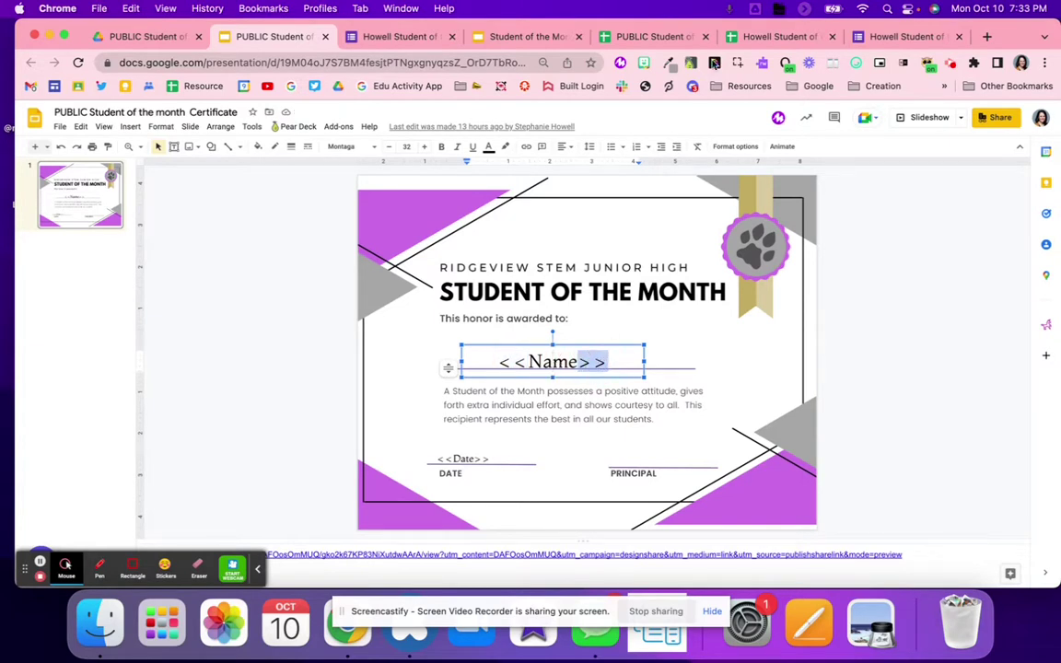
left_click(760, 39)
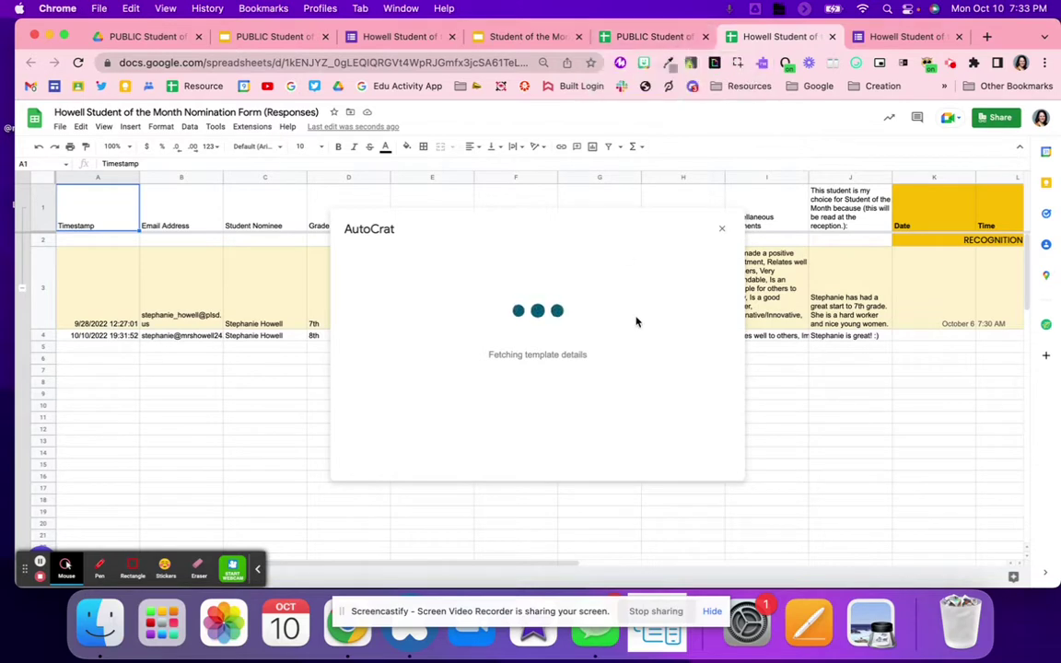
Close the extra tab and stalled AutoCrat window, then relaunch AutoCrat from Extensions
left_click(705, 36)
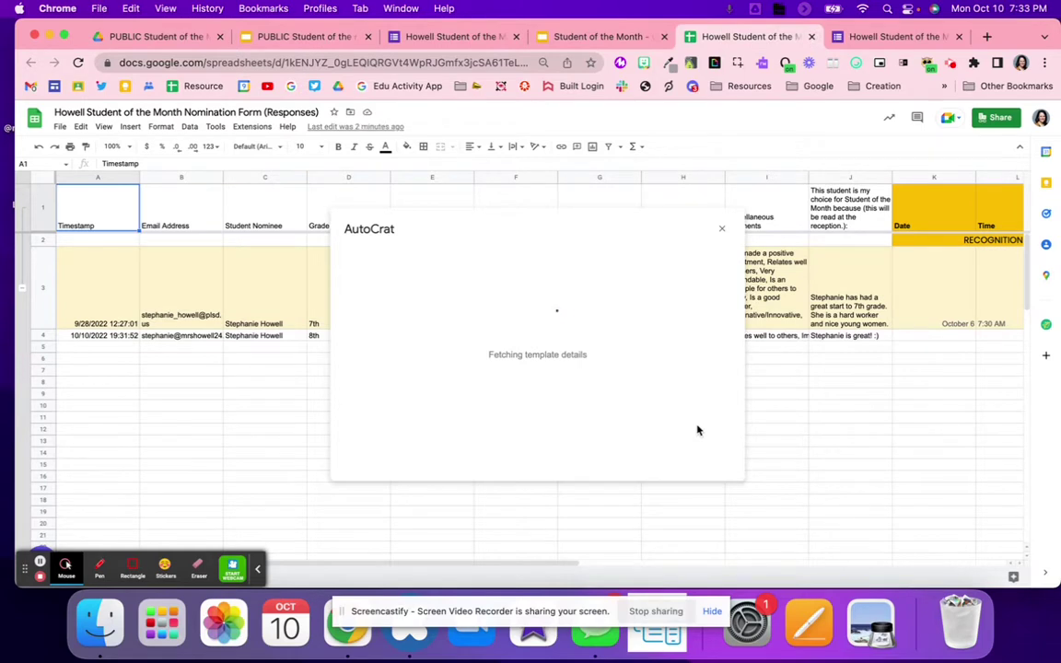
left_click(721, 229)
left_click(266, 130)
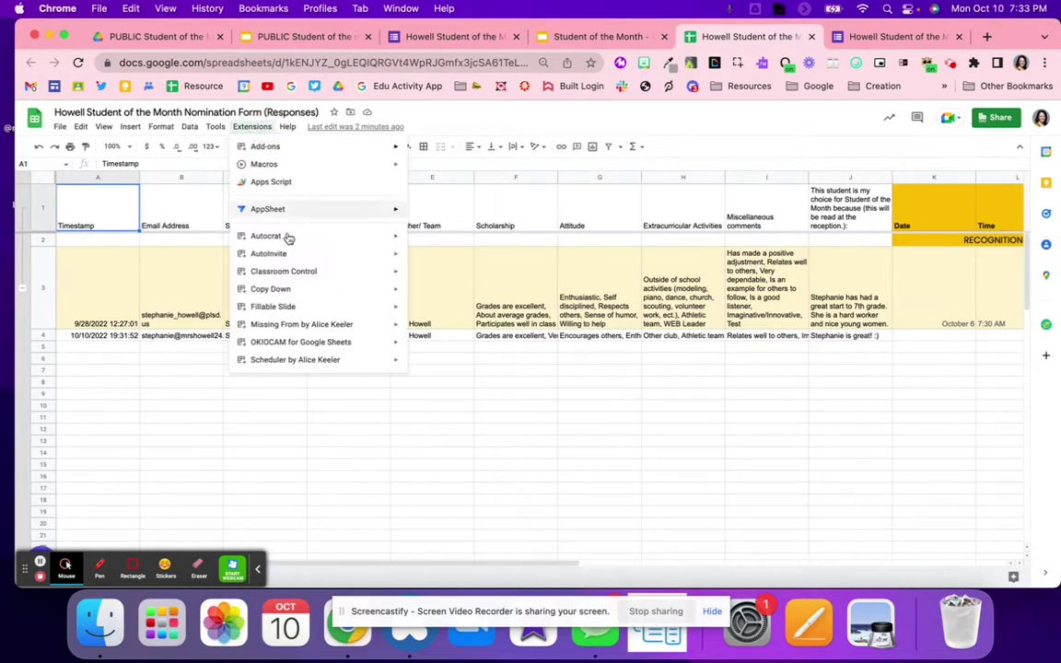
mouse_move(293, 260)
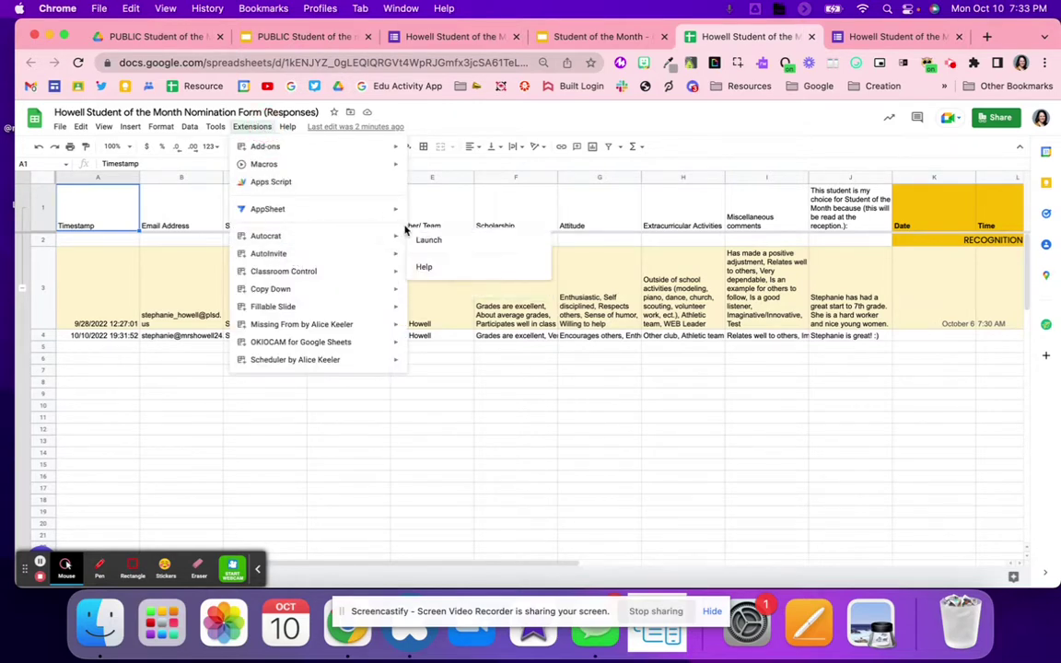
left_click(425, 241)
left_click(252, 126)
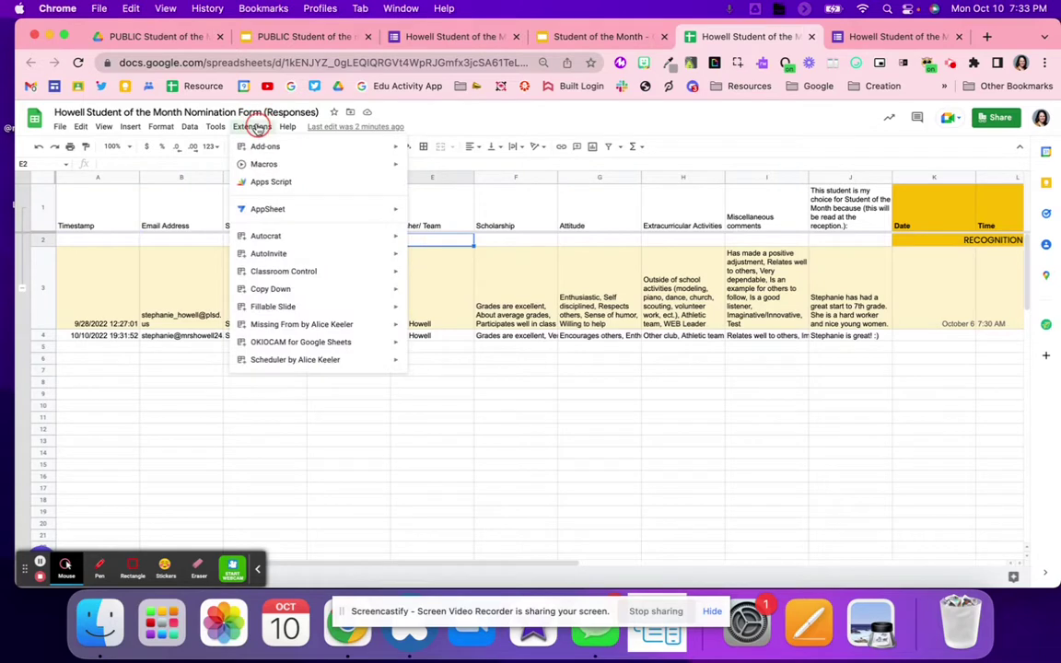
left_click(295, 237)
left_click(449, 237)
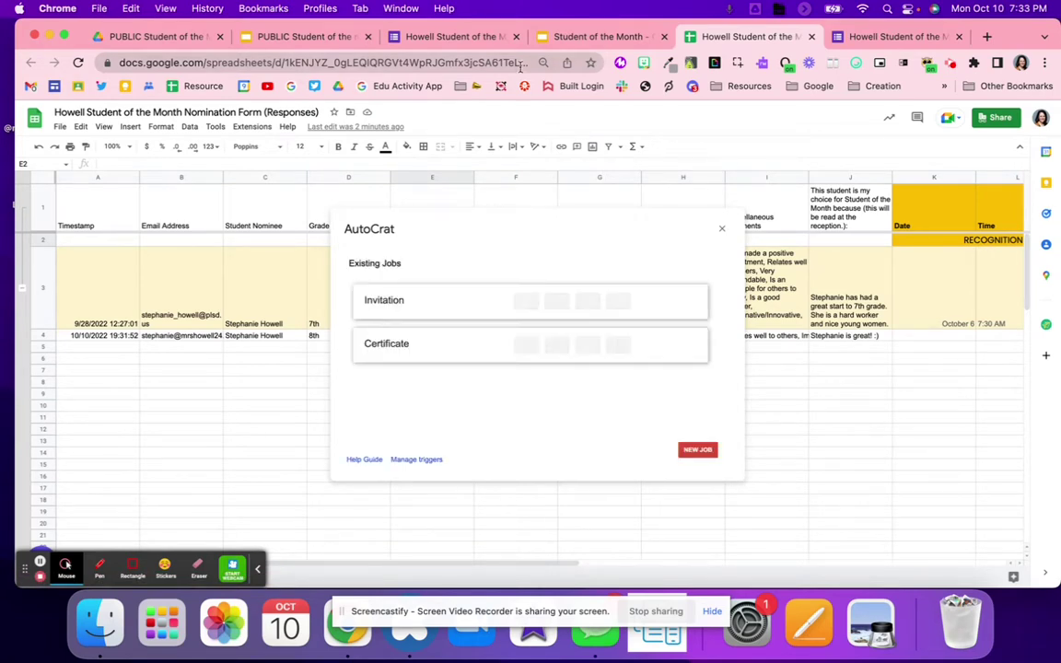
Advance the Invitation job past its template, field mapping and file settings to the destination folder
left_click(556, 302)
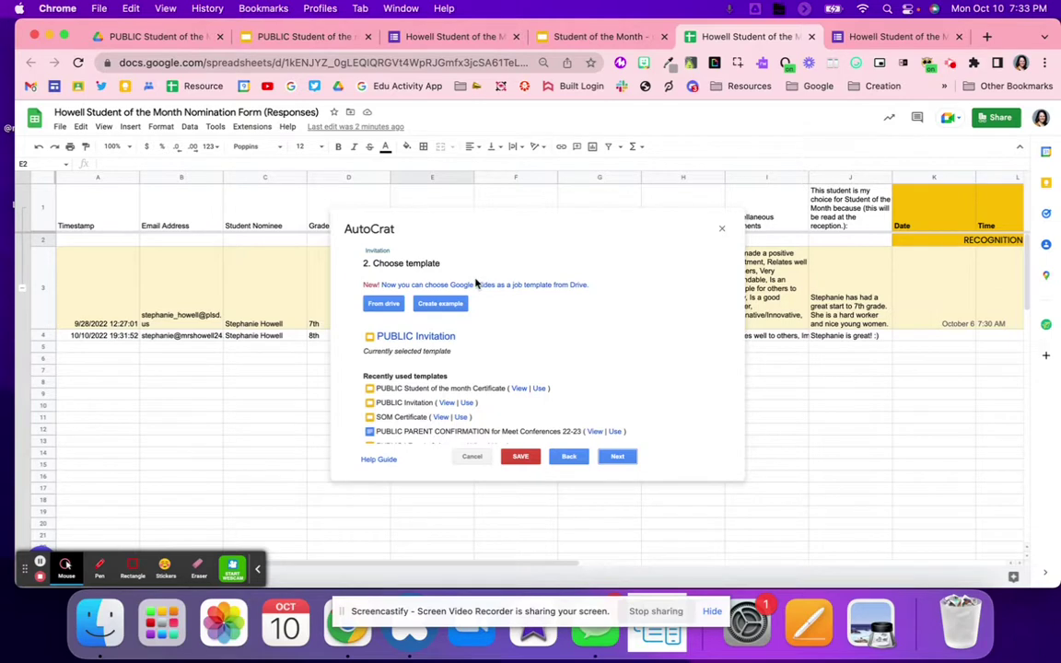
left_click(626, 457)
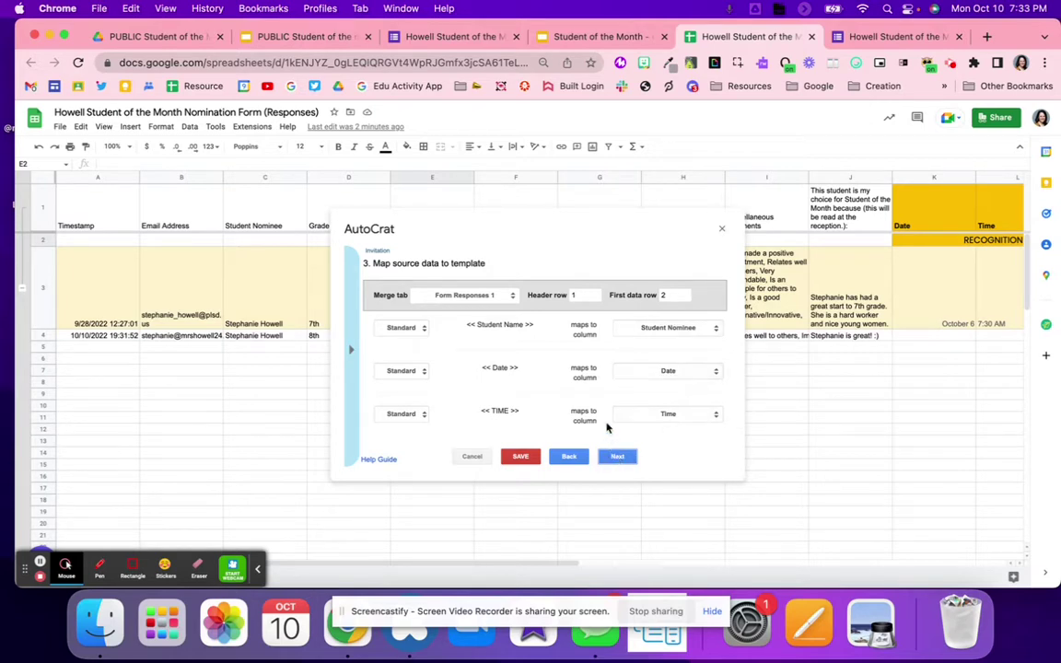
left_click(616, 458)
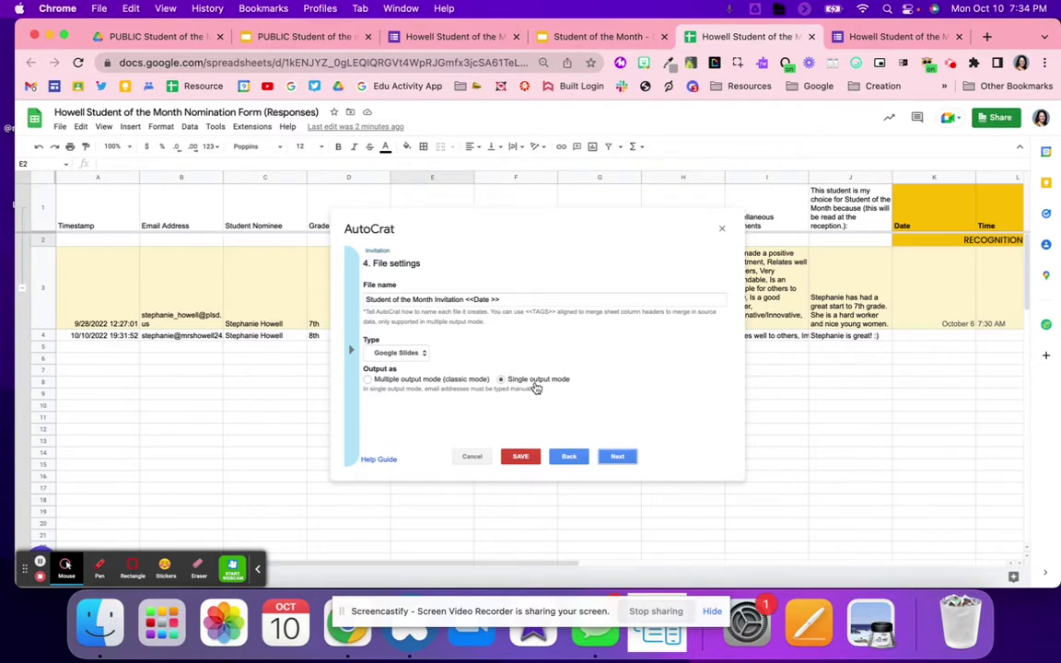
left_click(617, 456)
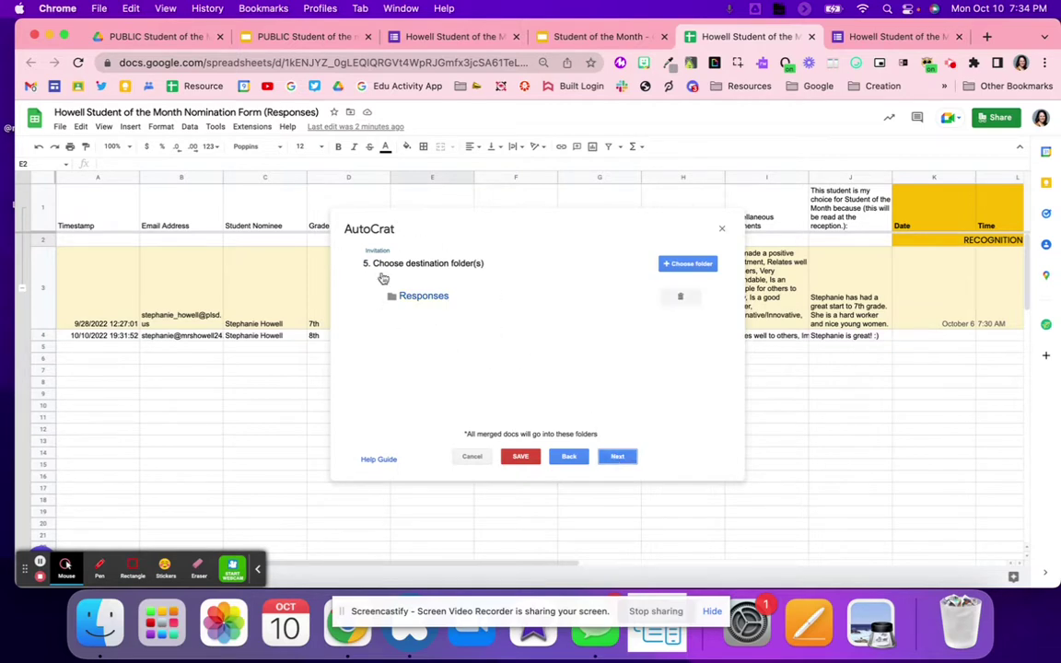
left_click(133, 37)
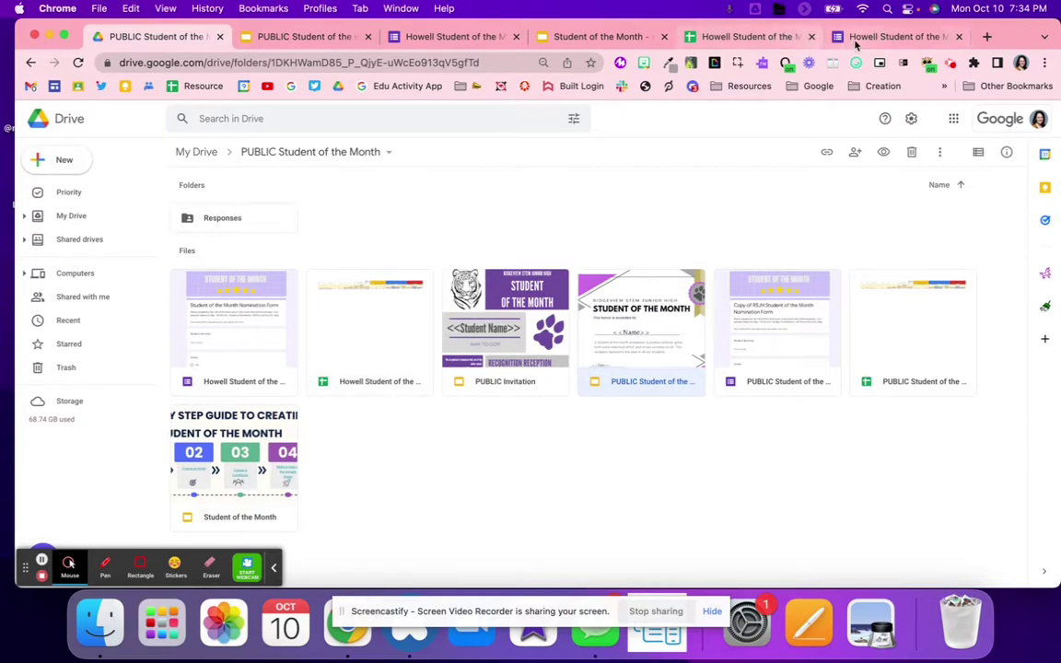
Close the duplicate nomination form tab and bring up the PUBLIC Student of the month Certificate slides
left_click(580, 38)
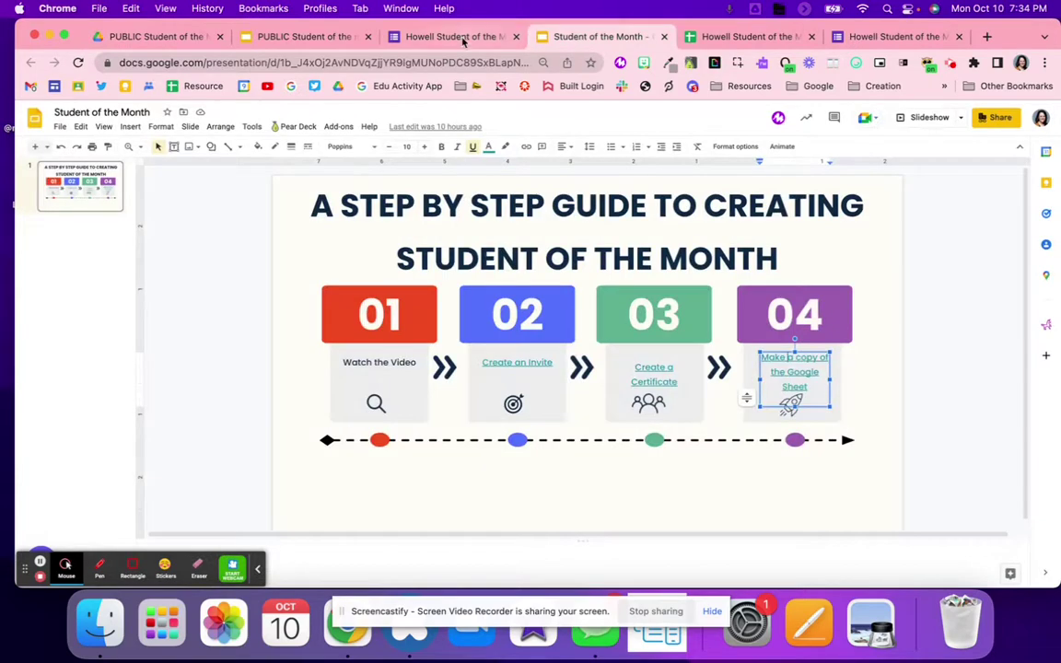
left_click(302, 36)
left_click(465, 36)
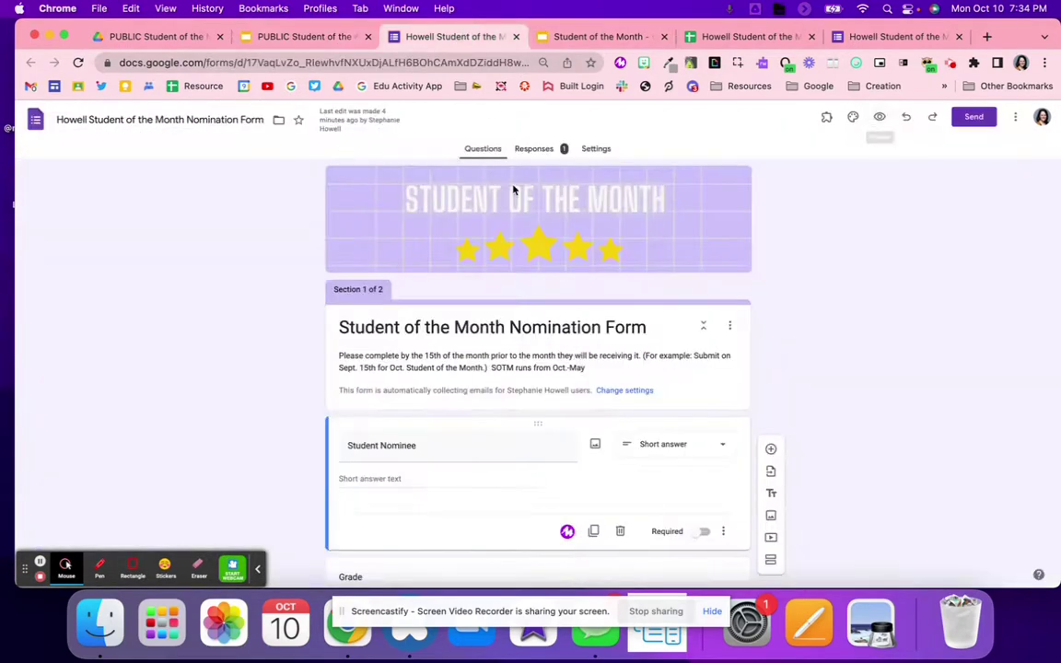
left_click(516, 36)
left_click(304, 37)
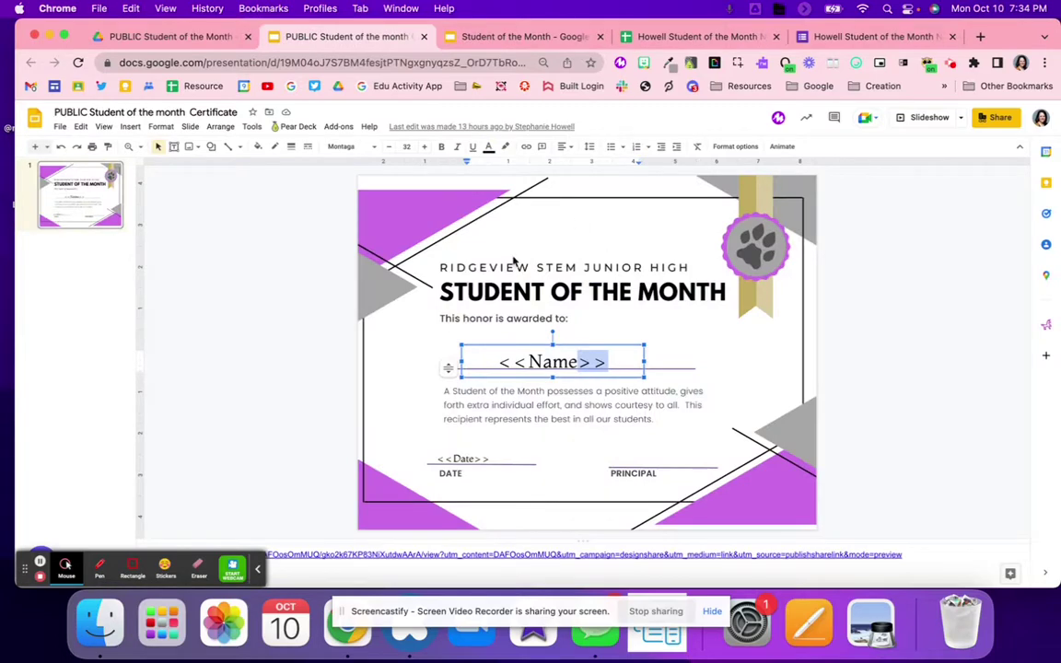
left_click(871, 37)
Keep the Responses folder, skip dynamic folder and merge condition, leave unshared, and save Invitation
left_click(700, 37)
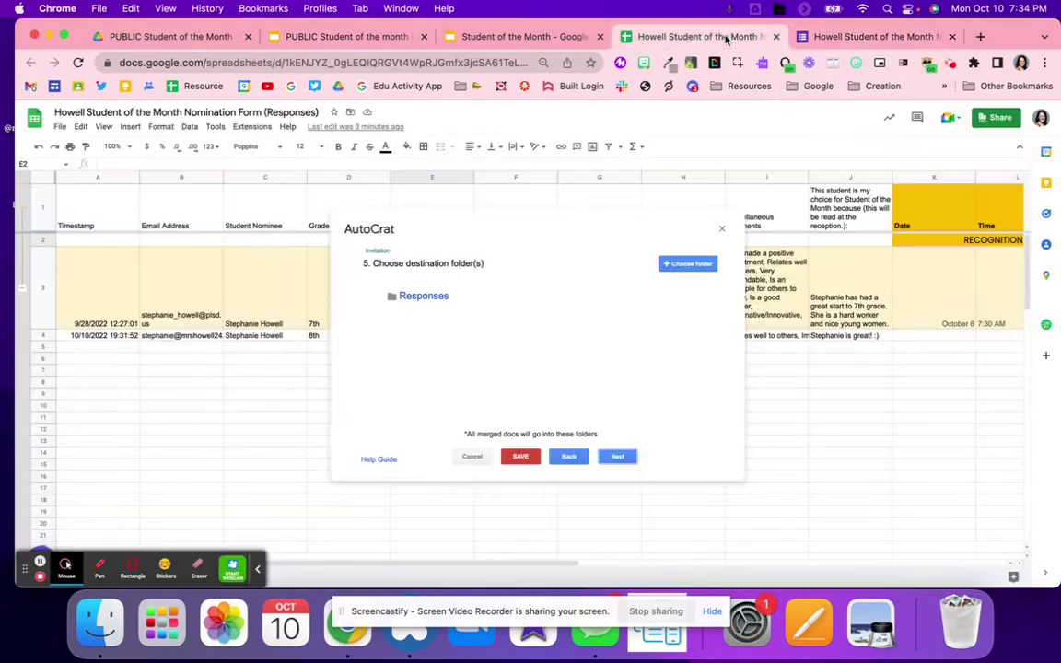
left_click(623, 463)
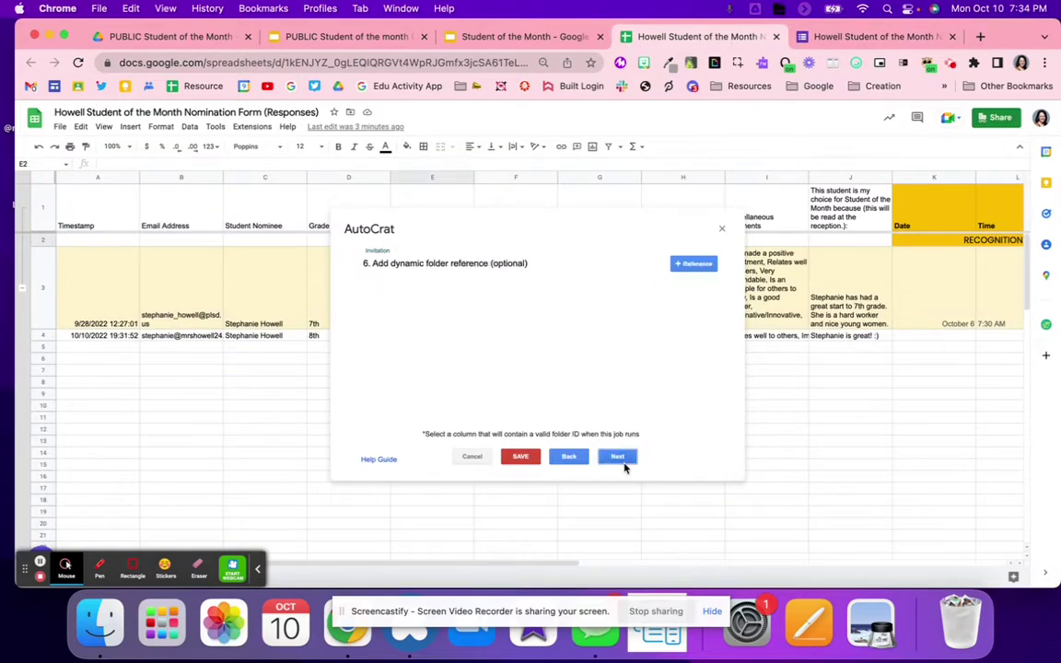
left_click(617, 457)
left_click(617, 458)
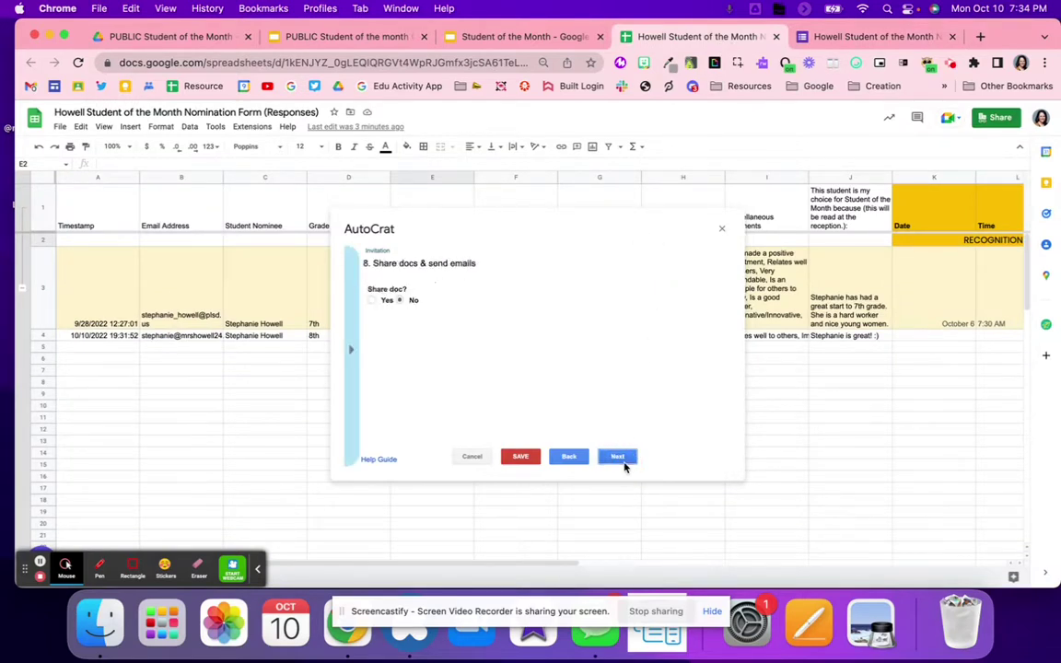
left_click(624, 464)
left_click(556, 460)
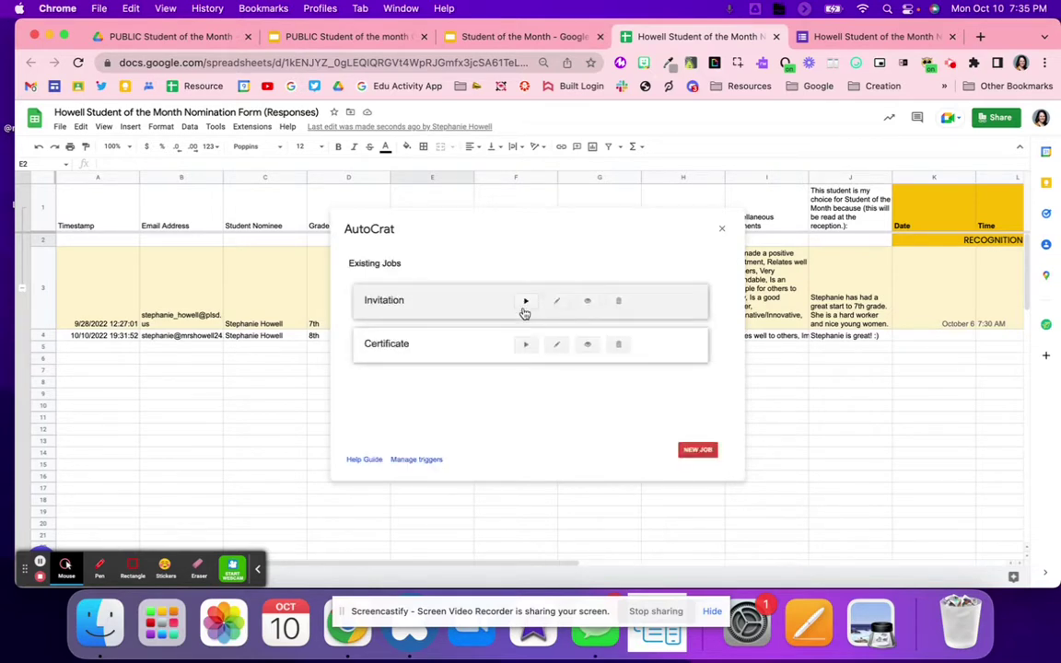
Run the Invitation merge job and move the AutoCrat window aside to see the sheet
left_click(525, 304)
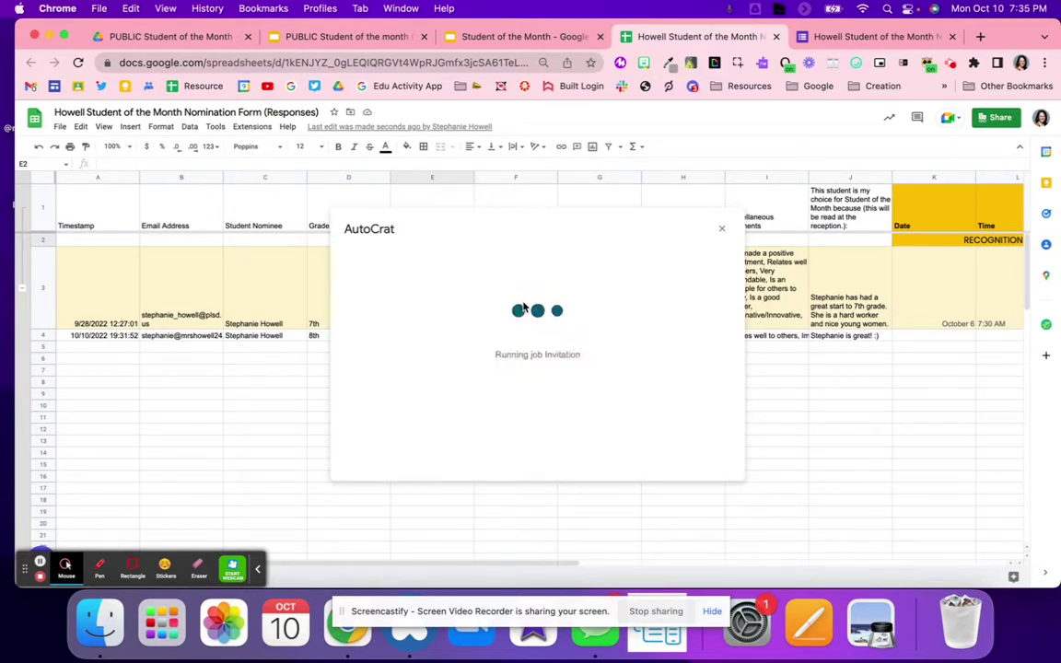
scroll(808, 364, "right", 3)
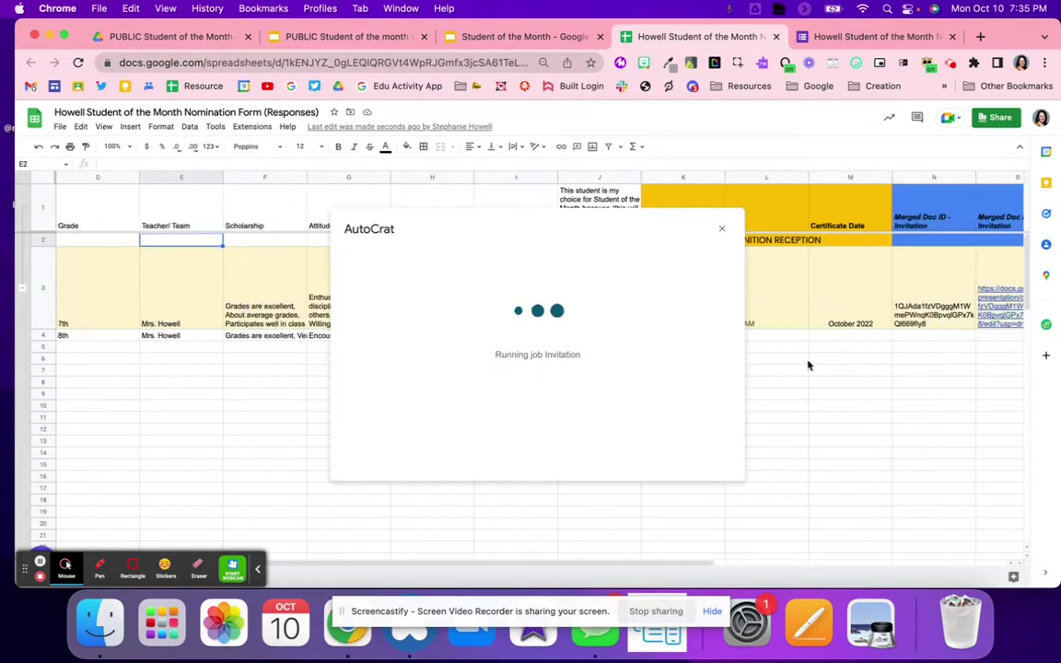
left_click_drag(702, 232, 562, 175)
Copy row 3's October 6, 7:30 AM and October 2022 values from K3:M3 into K4:M4
left_click_drag(708, 296, 800, 324)
key("ctrl+c")
left_click(711, 339)
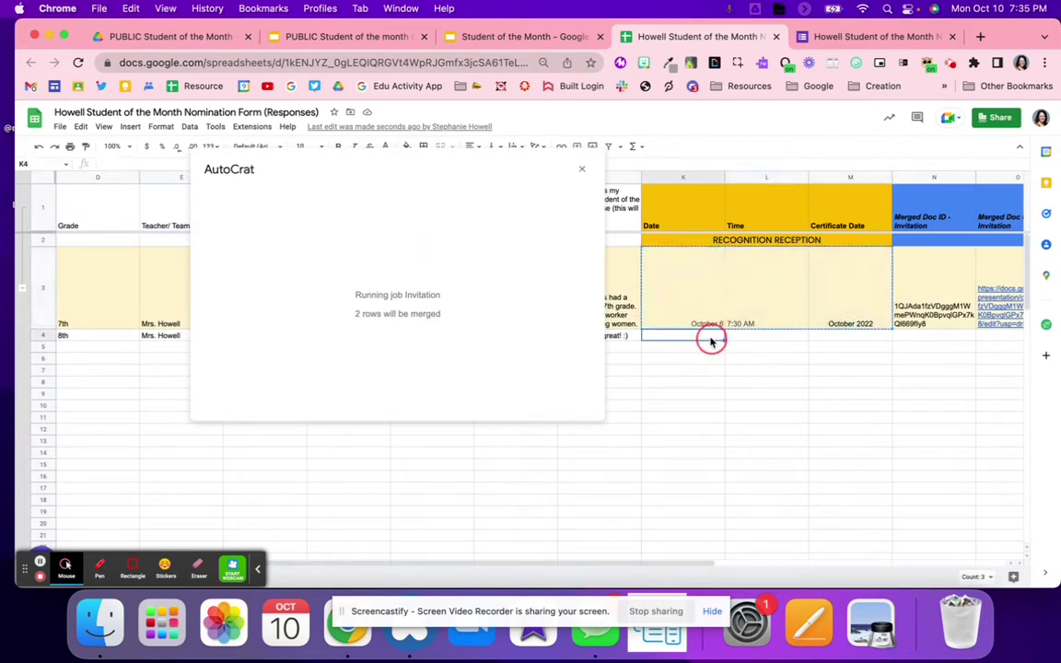
key("ctrl+v")
Check row 4's merge status in Q4 and review the new values in K1:M4
scroll(742, 350, "right", 3)
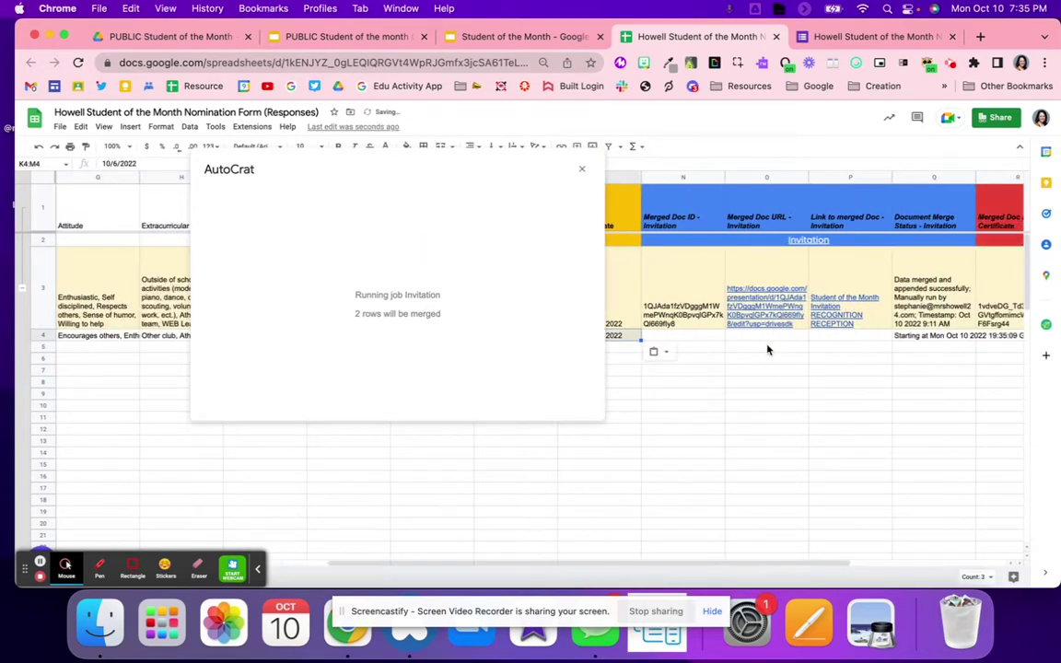
left_click(947, 337)
left_click(791, 399)
scroll(791, 403, "left", 4)
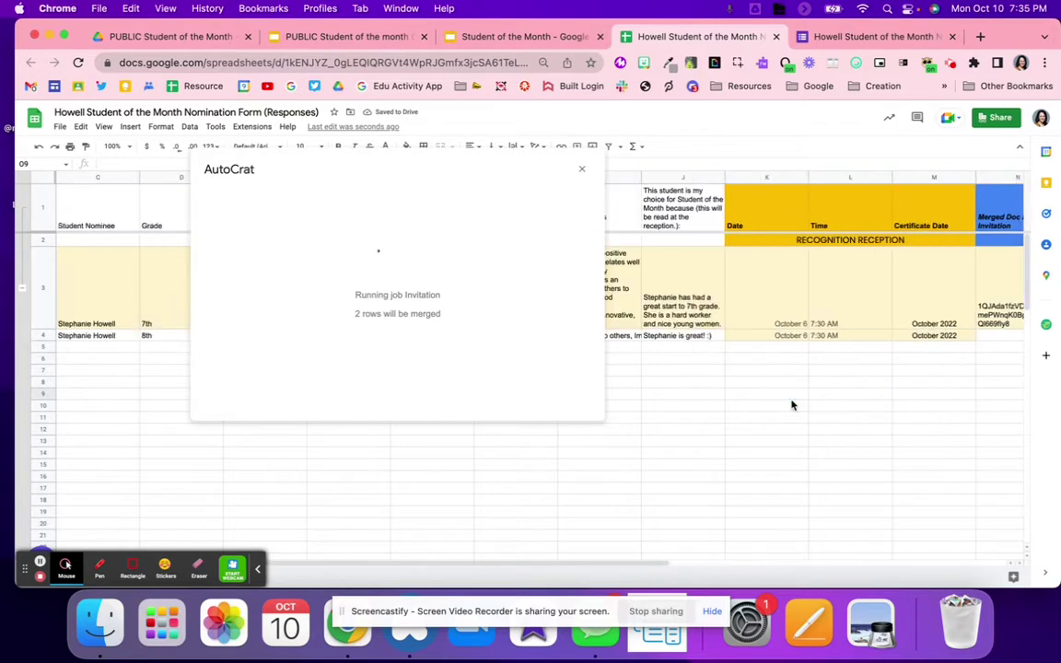
left_click_drag(797, 337, 930, 339)
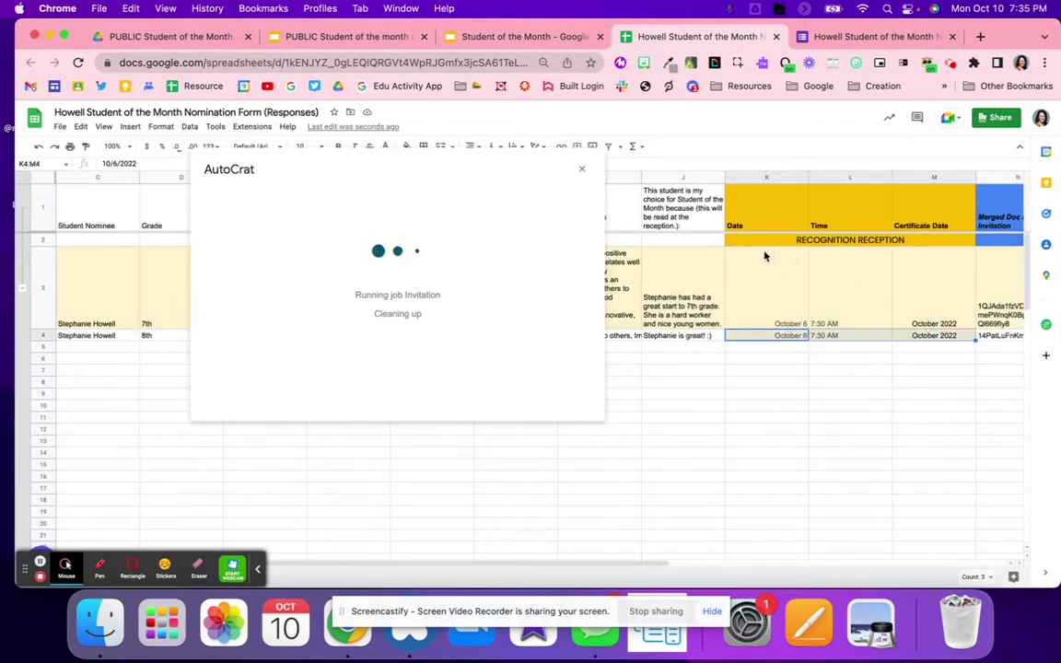
left_click(762, 230)
left_click(923, 337, "shift")
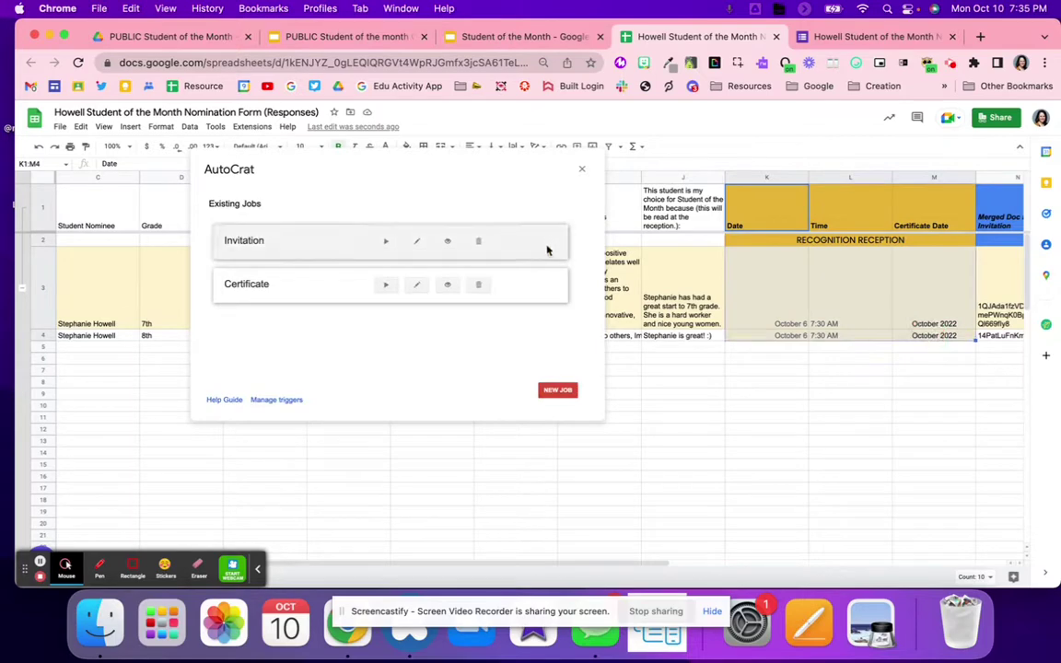
Open the merged invitation slides from row 4's document link
scroll(827, 358, "right", 5)
mouse_move(665, 337)
left_click(691, 354)
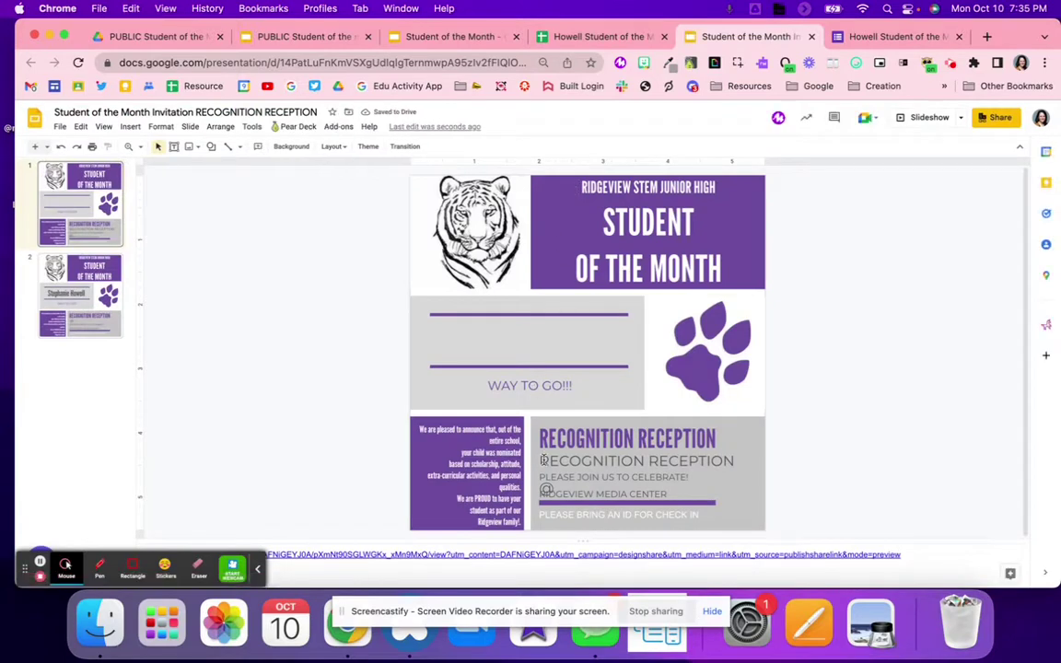
left_click(65, 276)
left_click(71, 201)
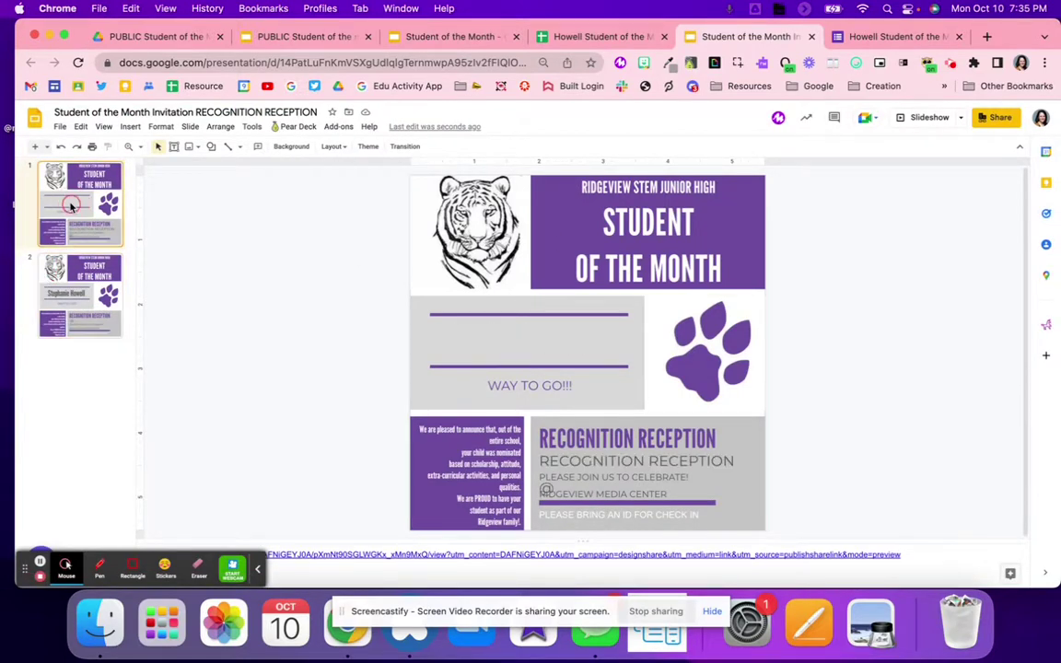
left_click(93, 282)
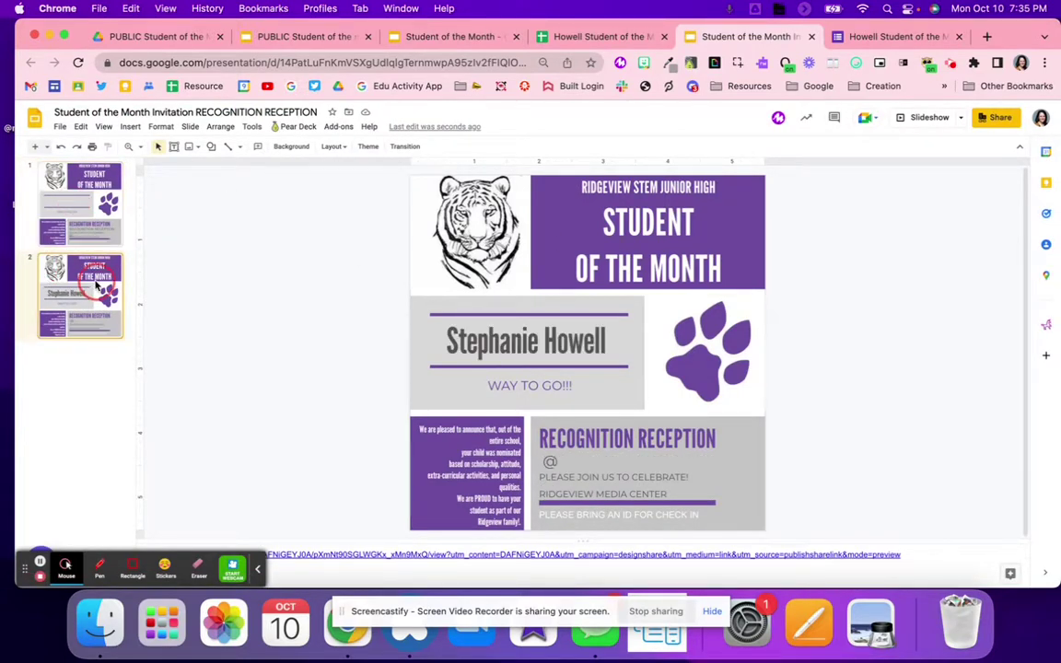
left_click(587, 464)
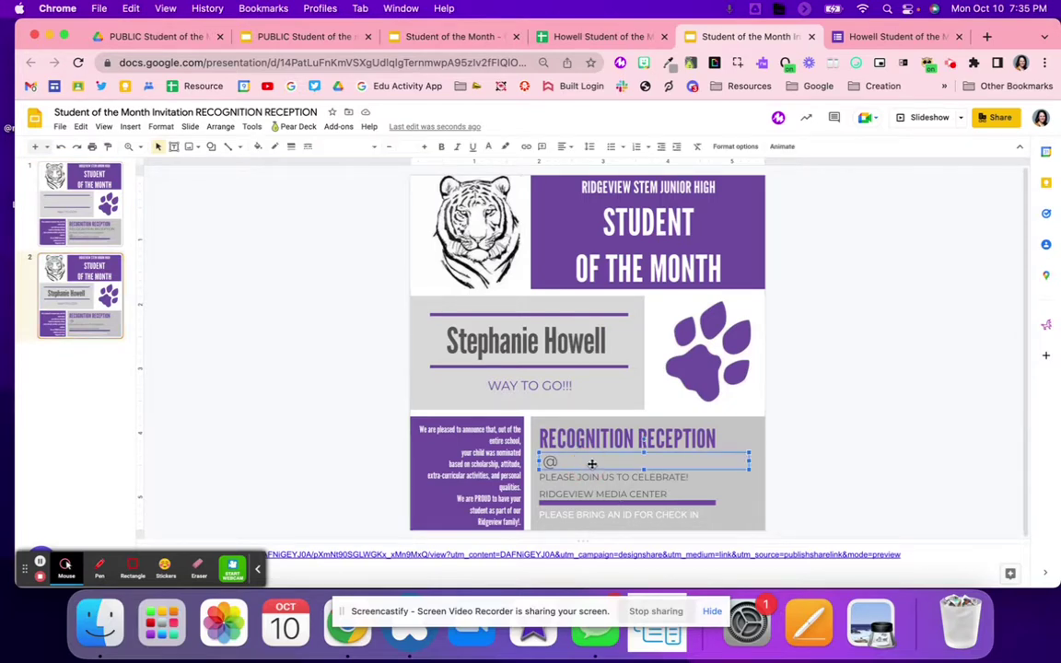
Clear row 4's old invitation merge results in N4:Q4
left_click(603, 37)
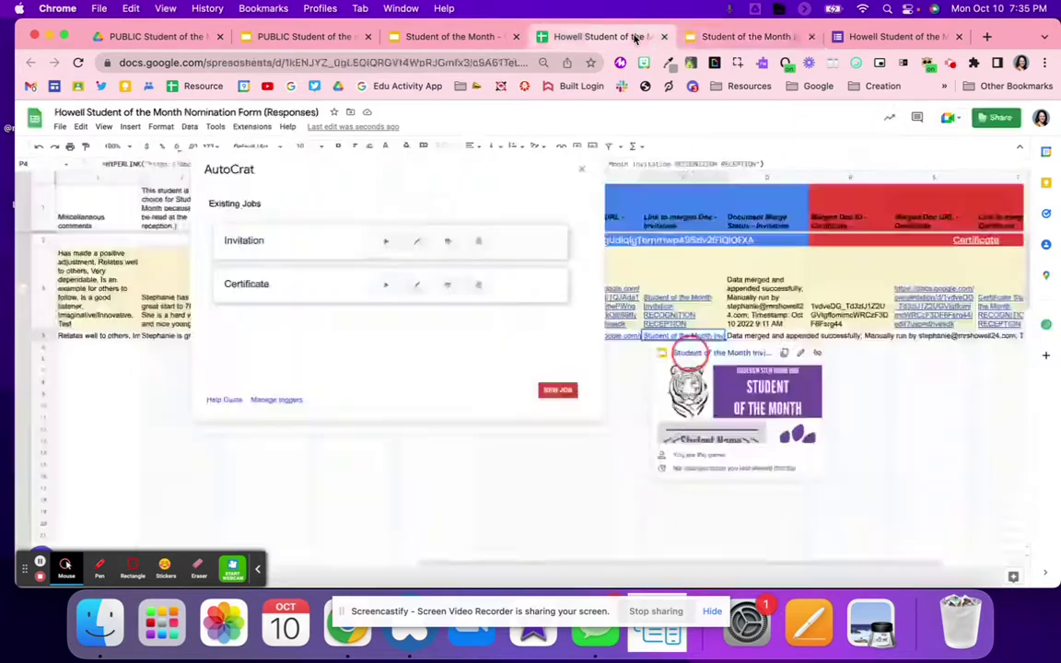
scroll(647, 348, "left", 3)
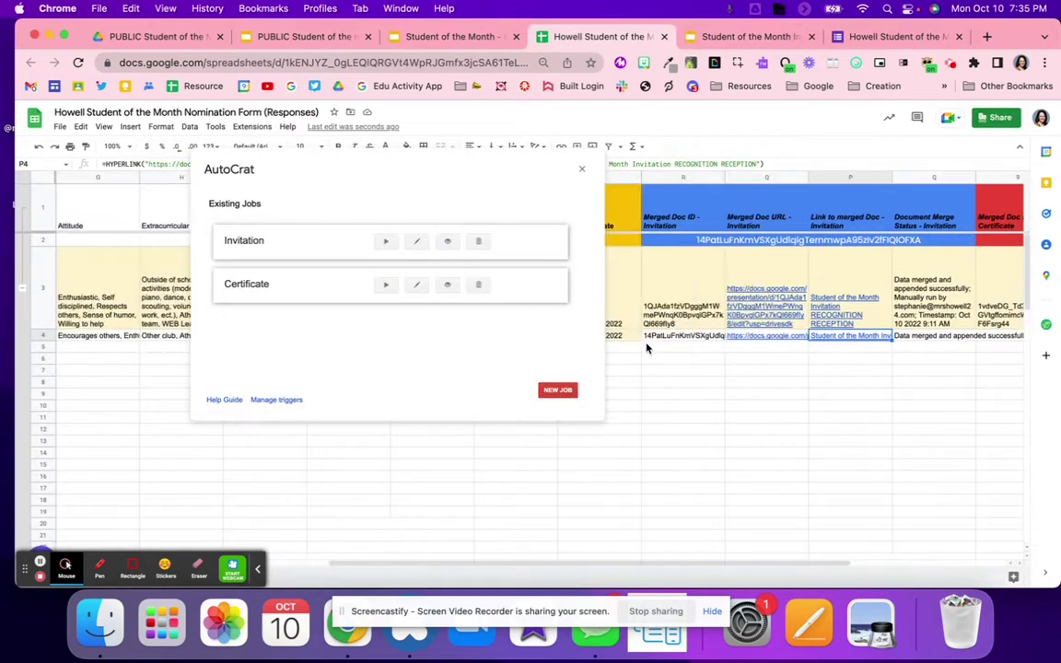
left_click_drag(702, 336, 943, 339)
key("Delete")
Rerun the Invitation merge, close the old invitation, and open the new one from row 4
left_click(387, 243)
left_click(811, 37)
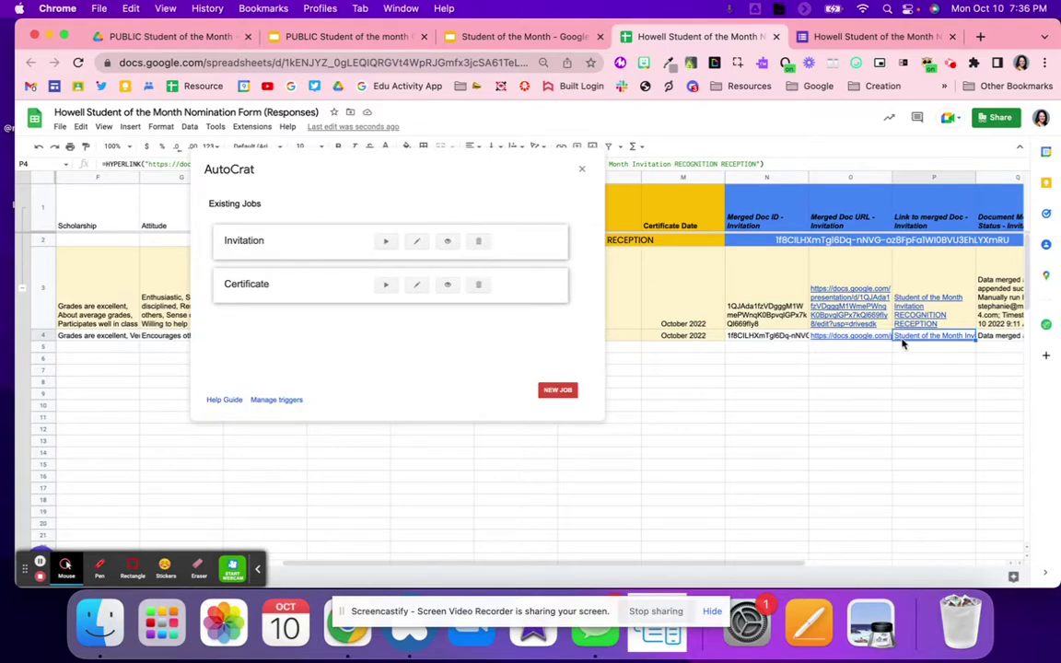
left_click(879, 352)
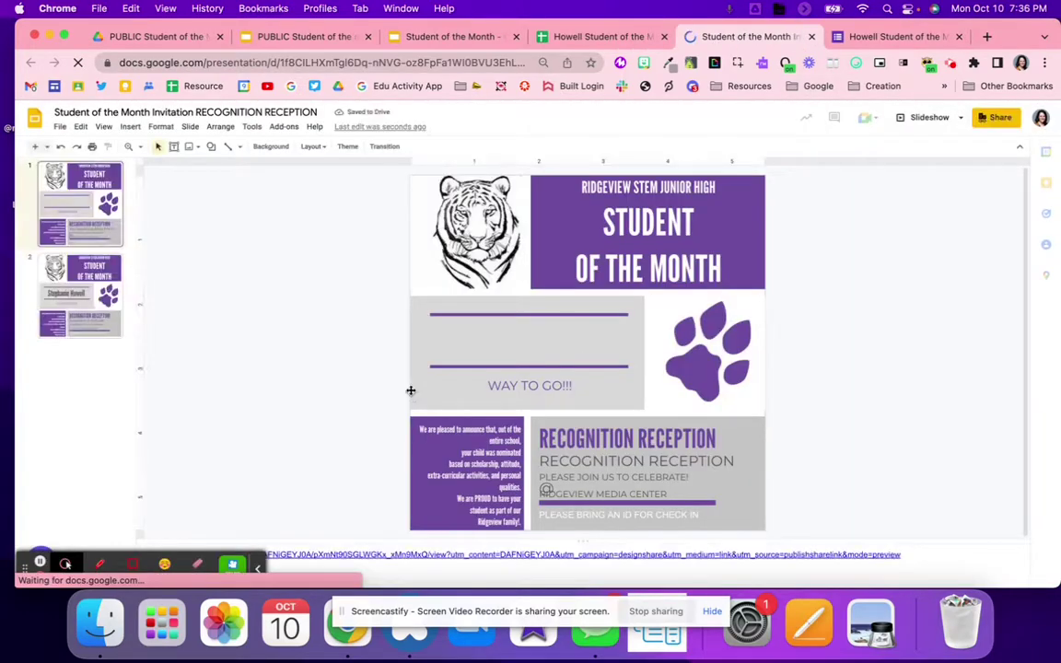
Verify slide 2's date line reads 'October 6 @ 7:30 AM', then close the invitation
left_click(55, 267)
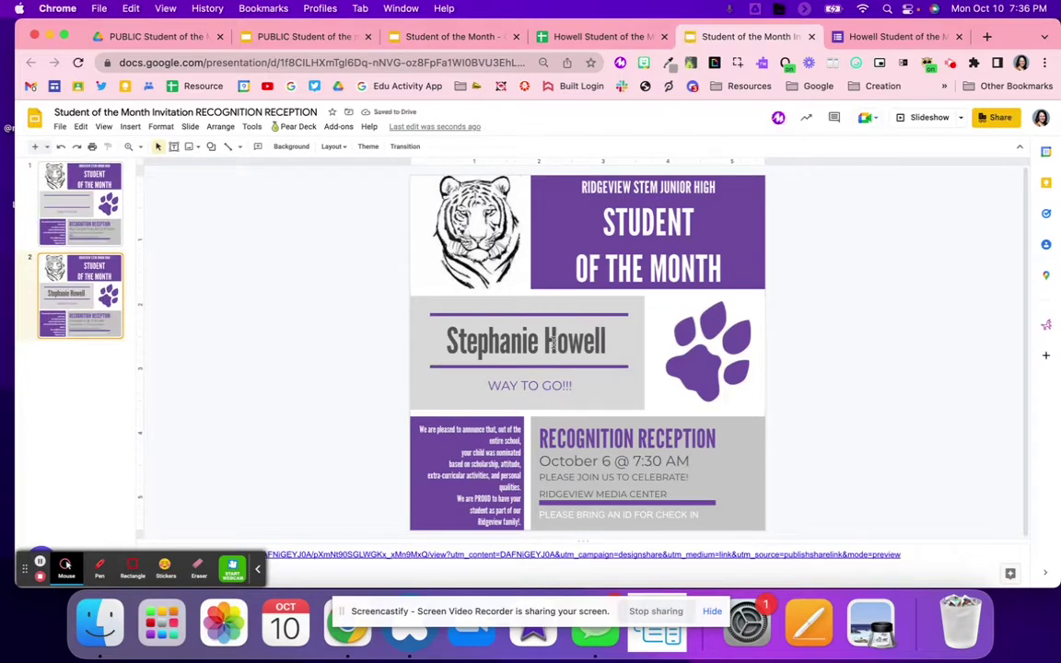
left_click_drag(540, 460, 746, 460)
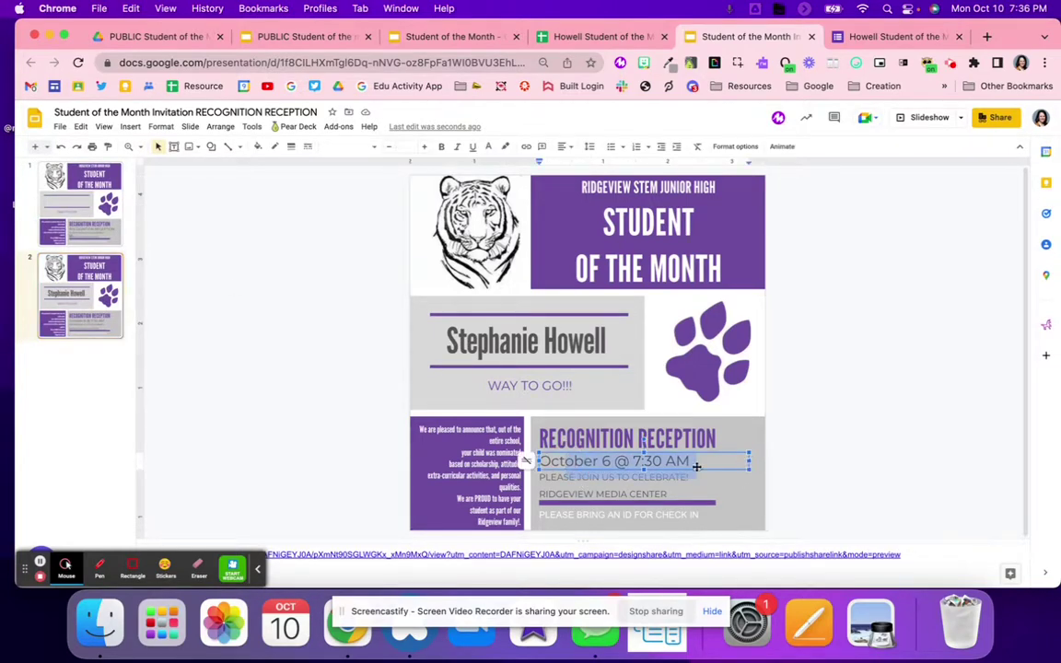
left_click(334, 441)
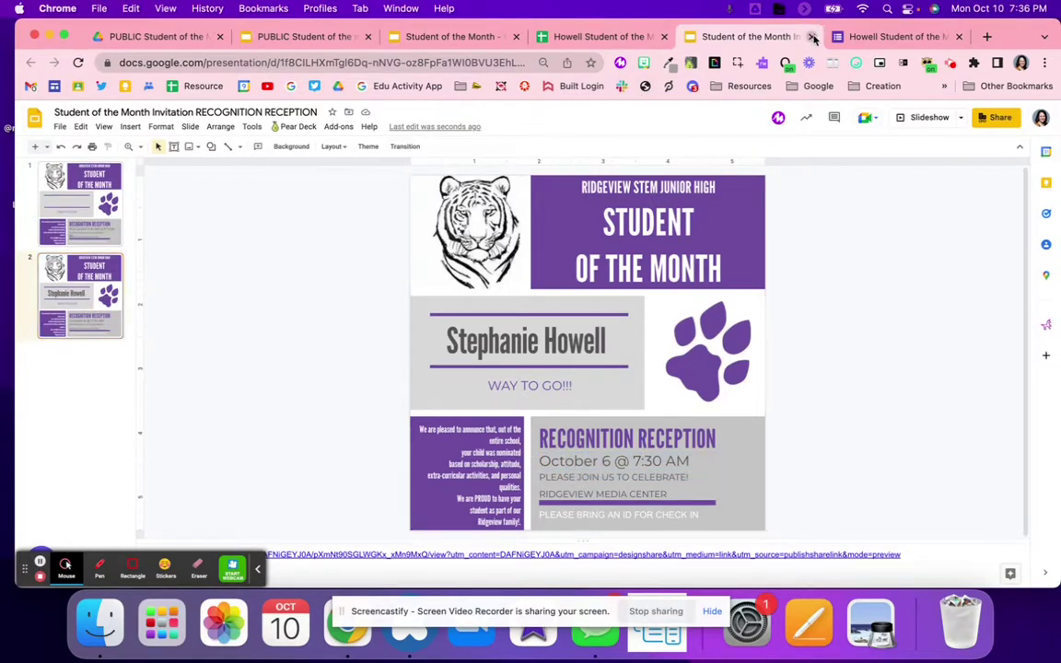
left_click(811, 37)
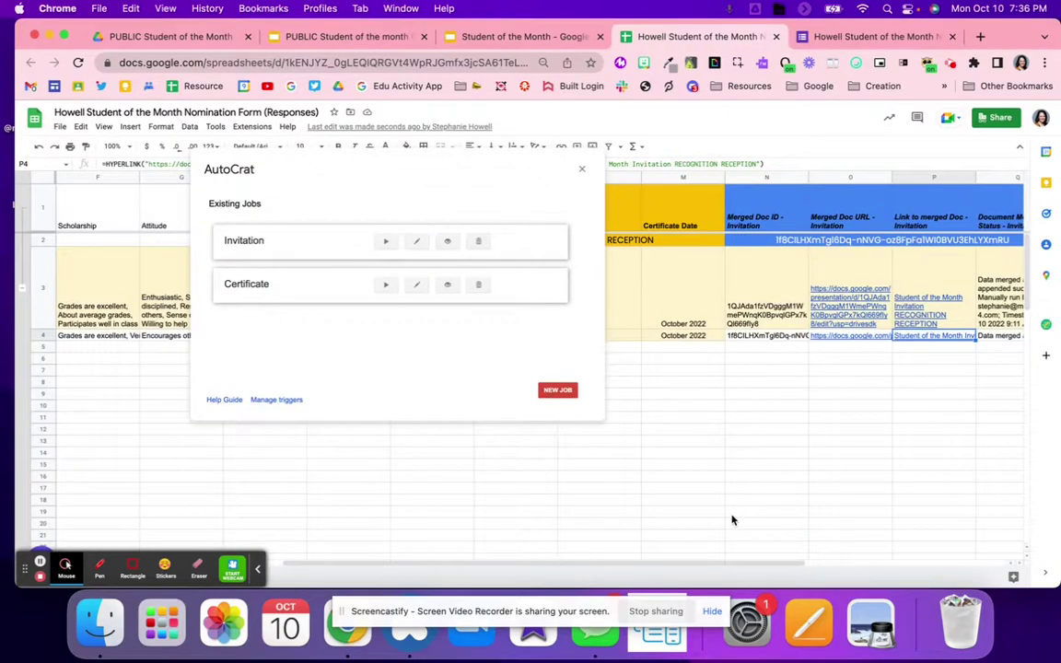
Edit the Certificate job and check the certificate template's merge tags
scroll(732, 520, "right", 5)
scroll(794, 408, "right", 3)
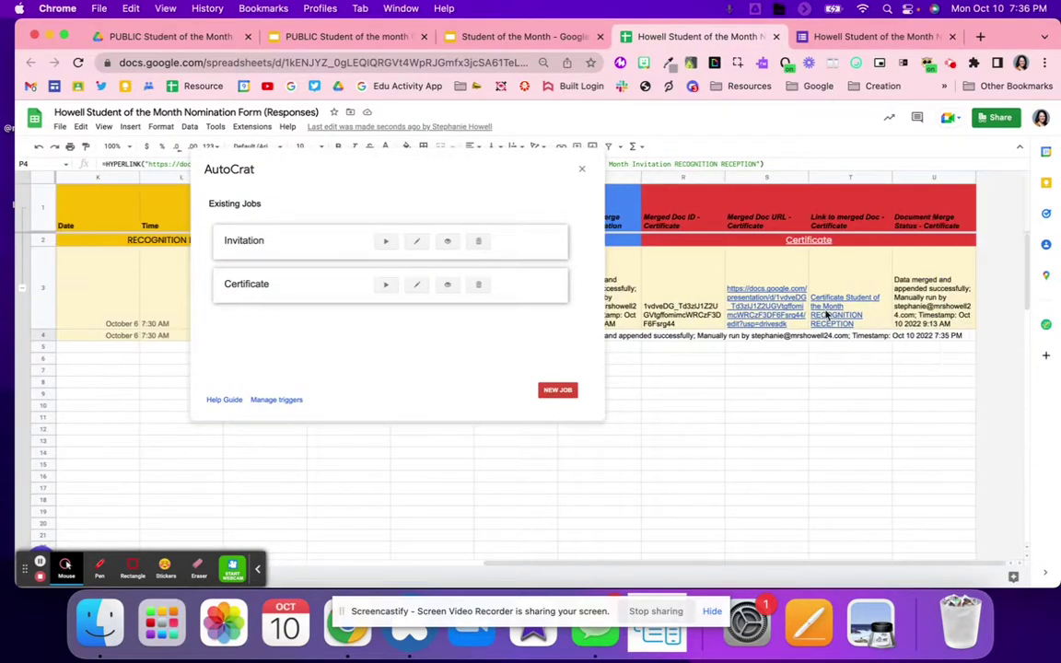
scroll(799, 314, "left", 5)
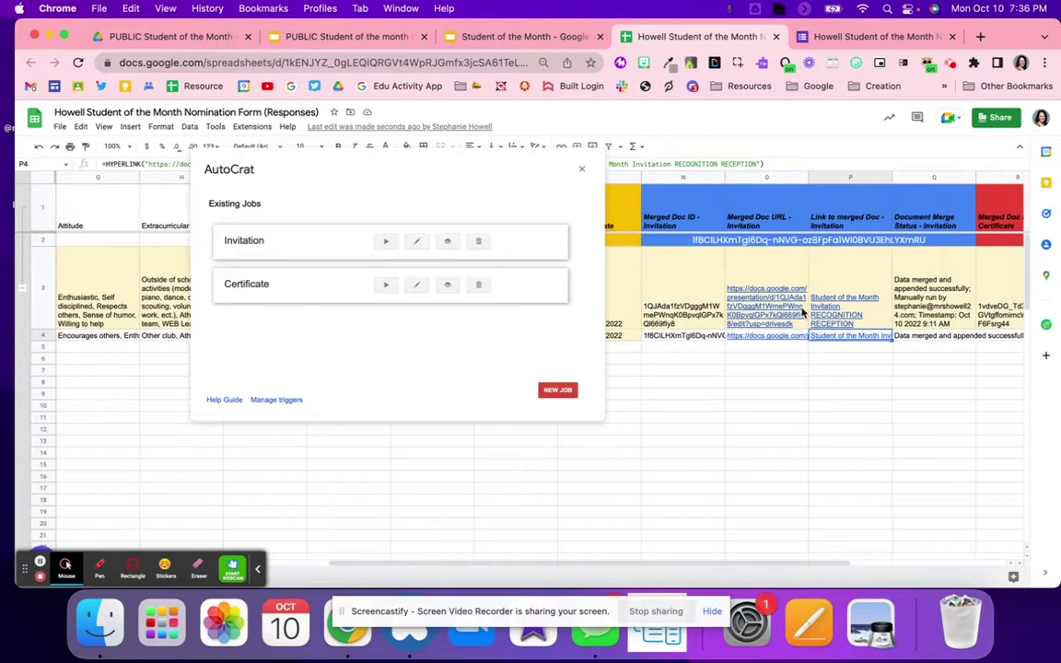
scroll(802, 313, "right", 2)
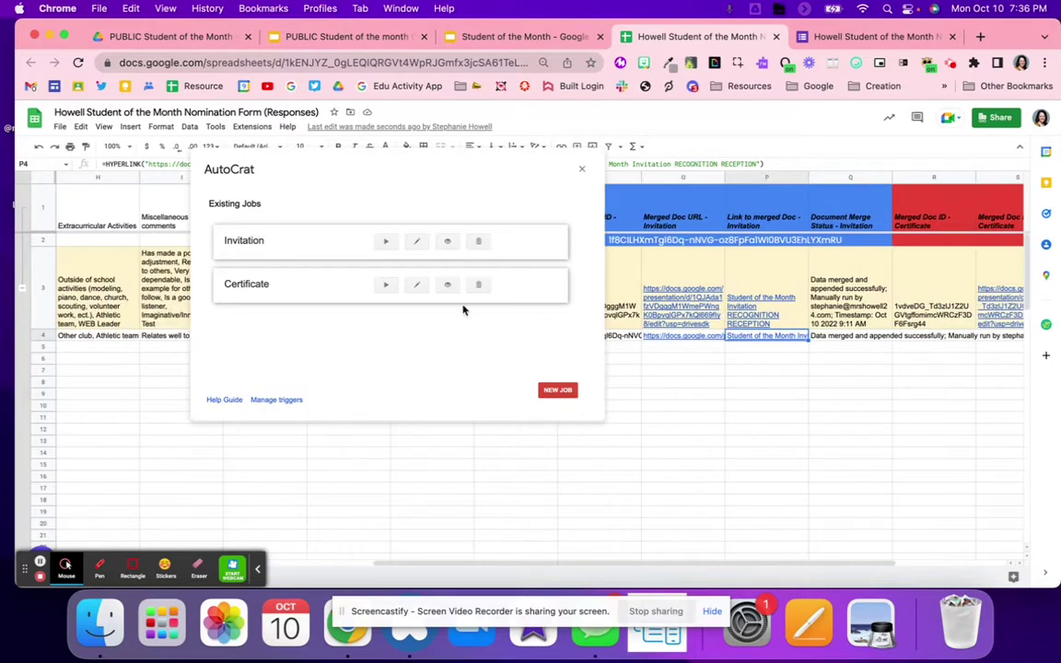
left_click(419, 287)
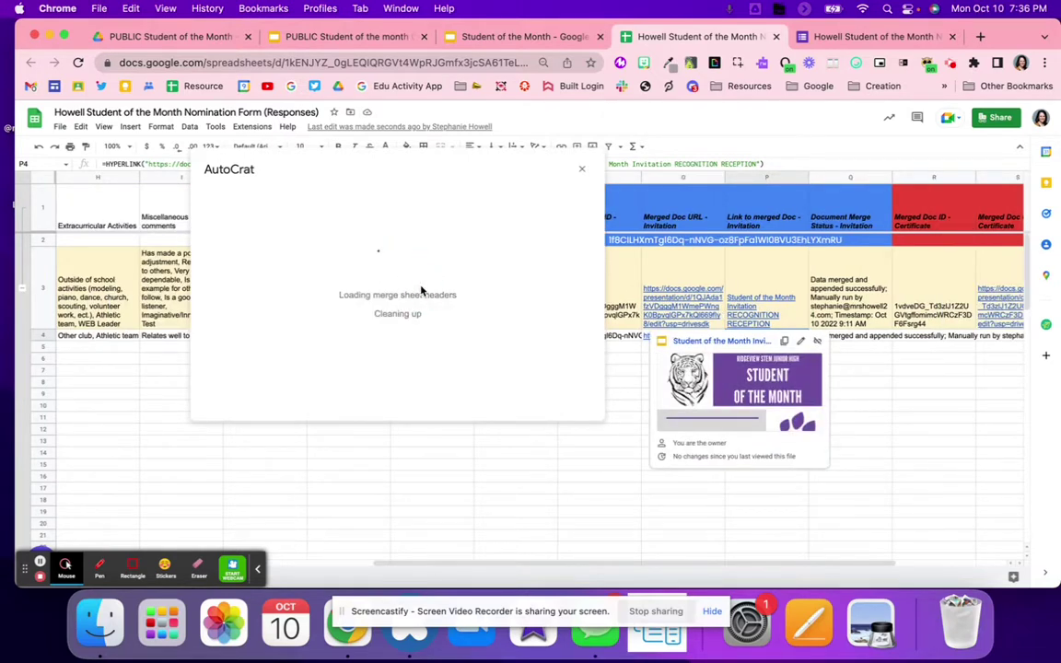
left_click(466, 401)
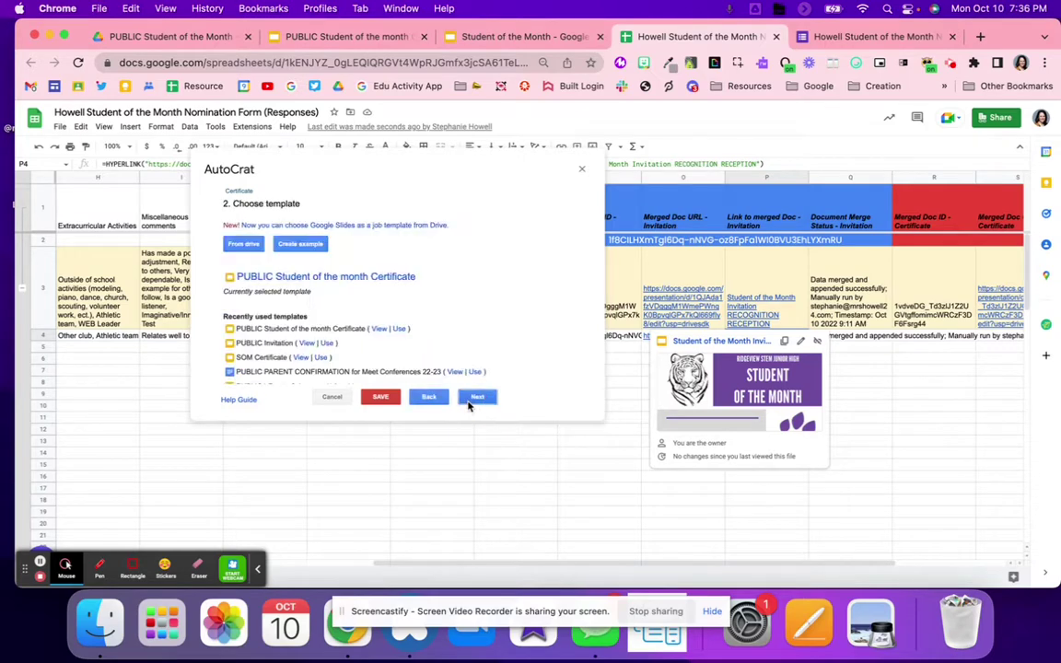
left_click(355, 38)
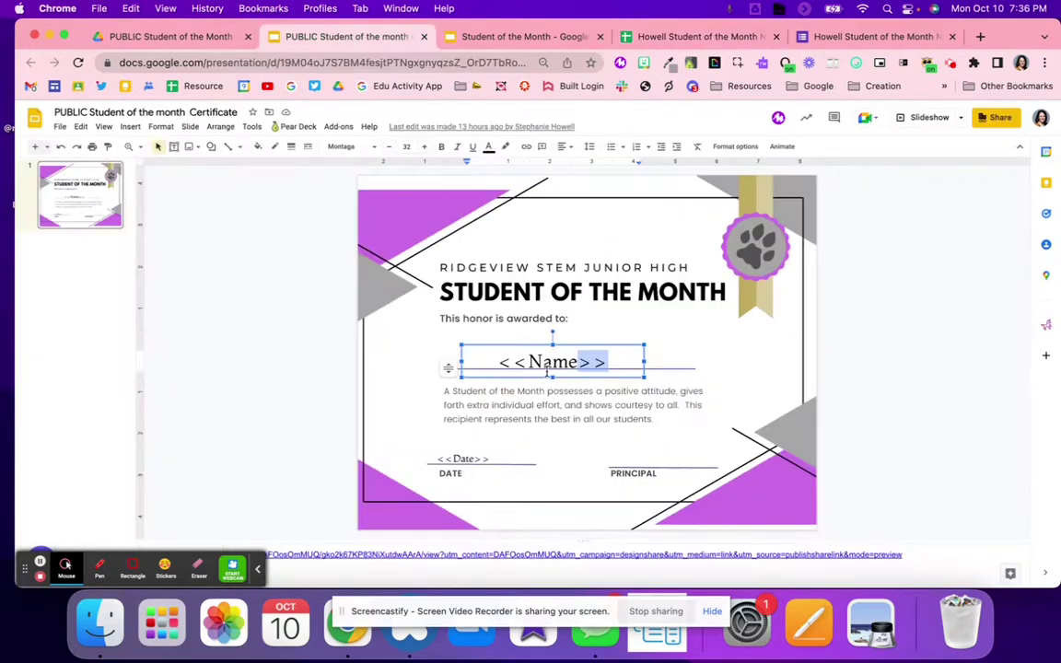
left_click(697, 39)
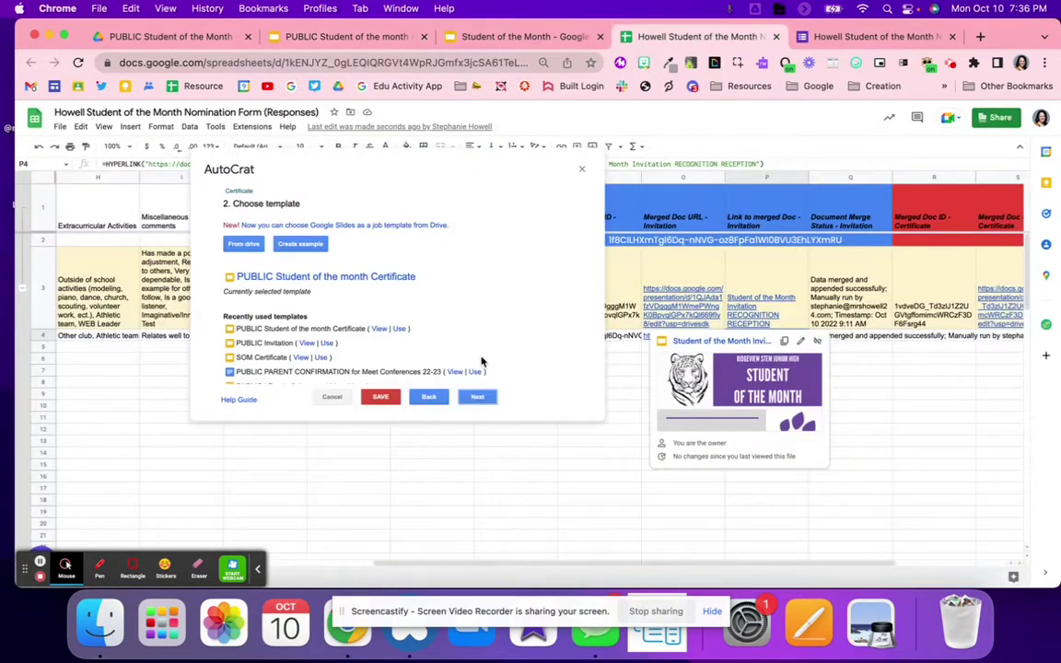
Keep the field mapping, file settings, Responses folder and unshared documents, then save Certificate
left_click(477, 403)
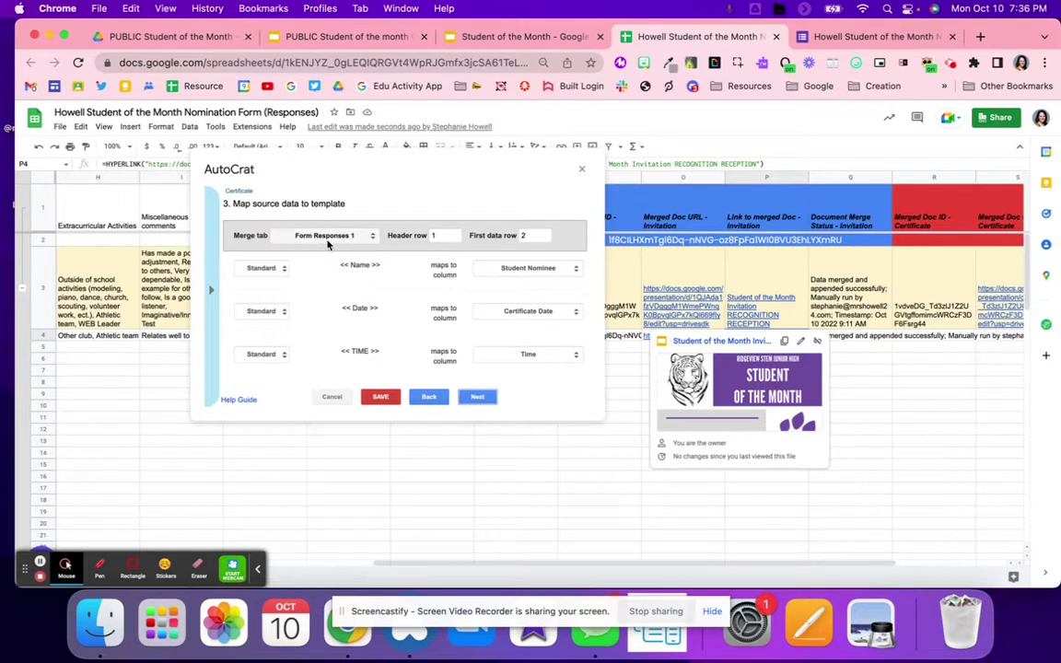
left_click(258, 568)
left_click(466, 396)
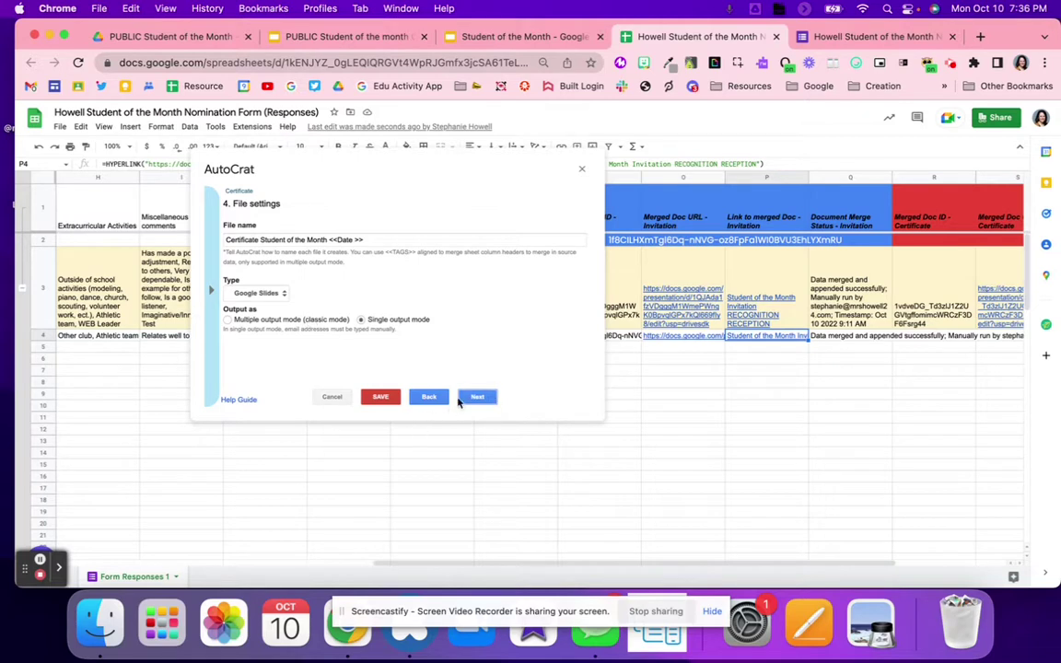
left_click(471, 398)
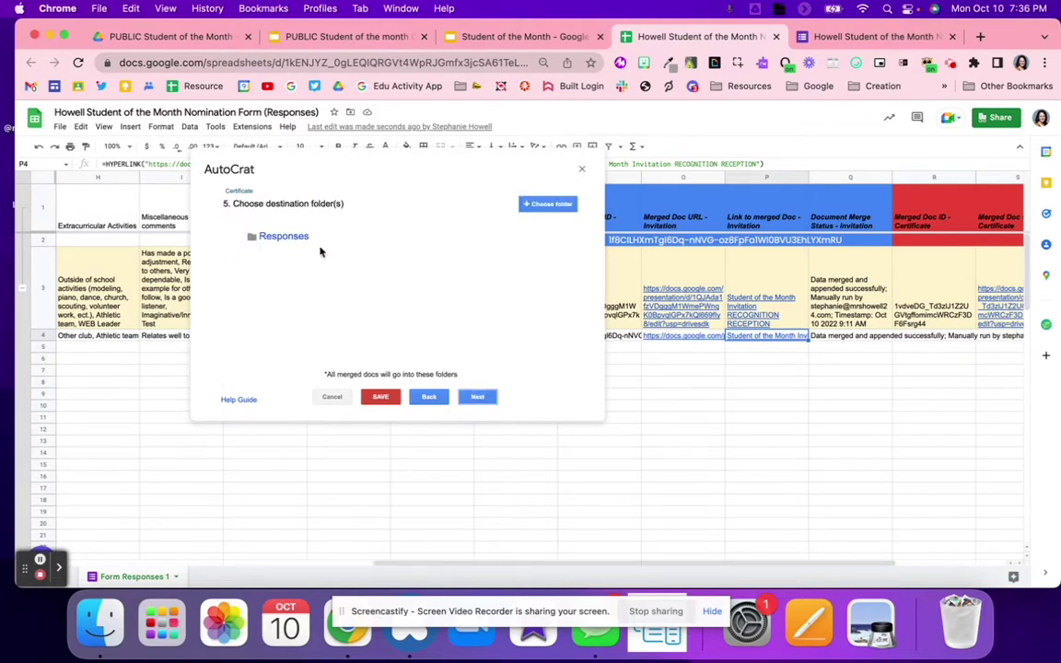
left_click(479, 398)
left_click(479, 398)
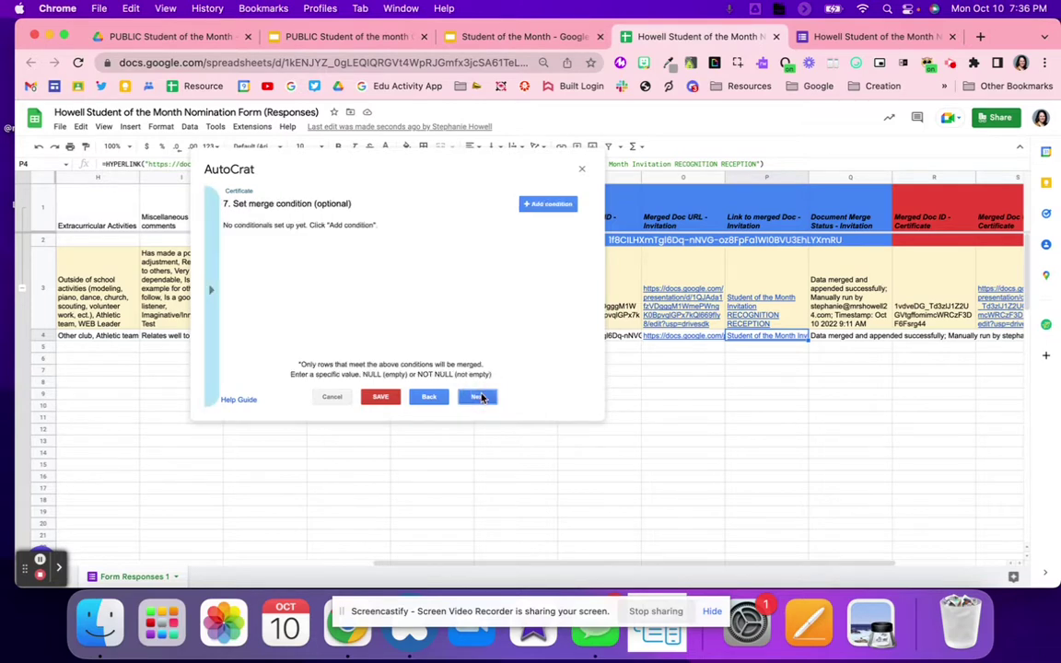
left_click(479, 398)
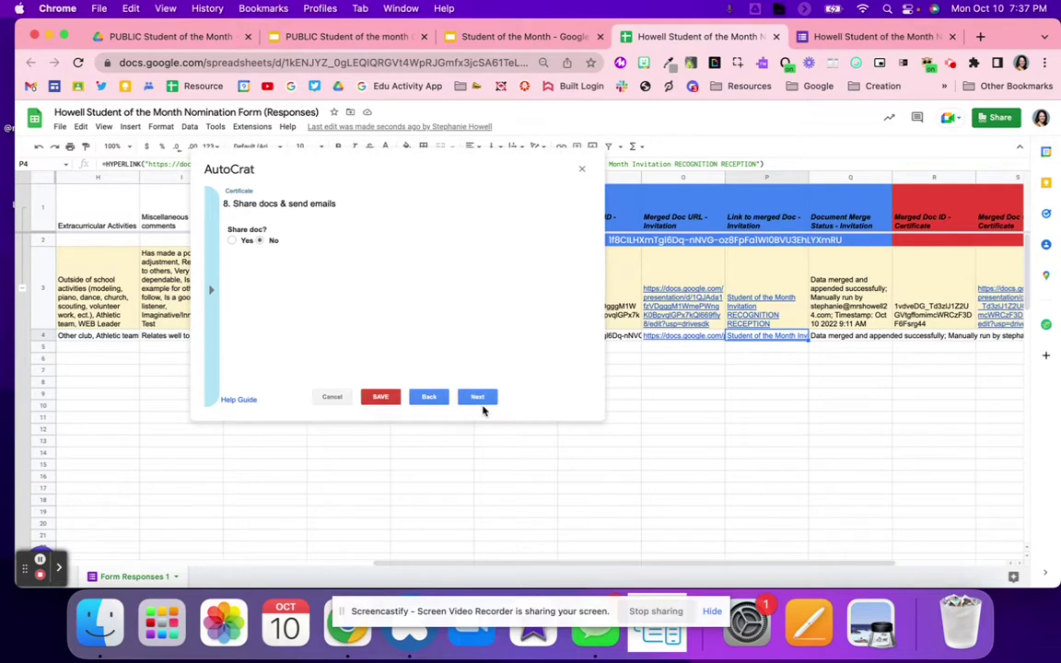
left_click(481, 404)
left_click(398, 398)
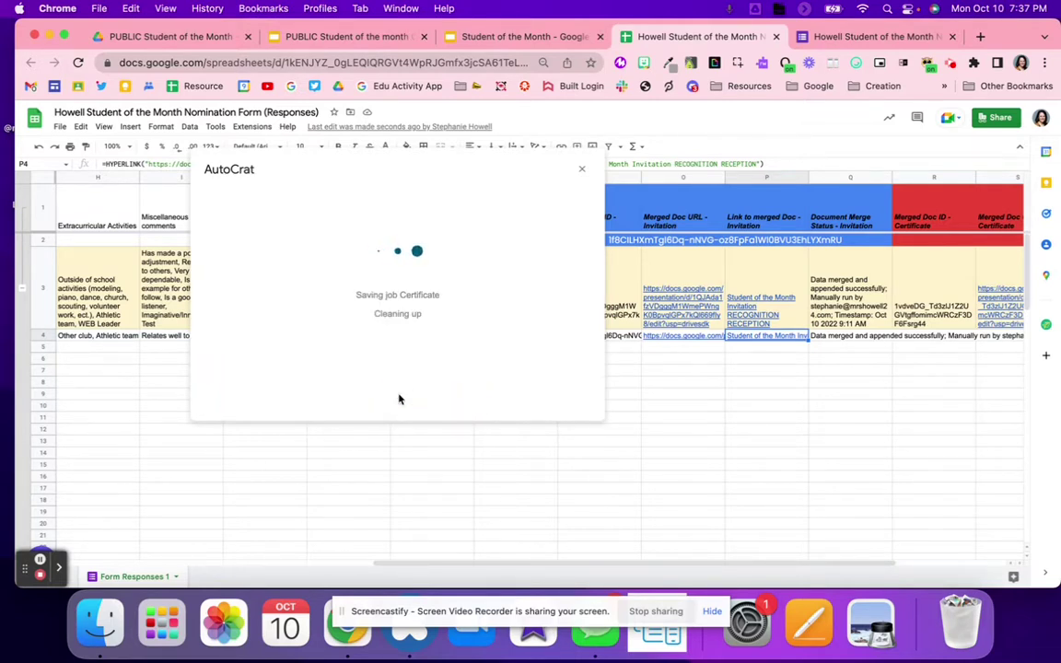
Check row 4's certificate cell R4 and run the Certificate merge job
scroll(760, 453, "right", 3)
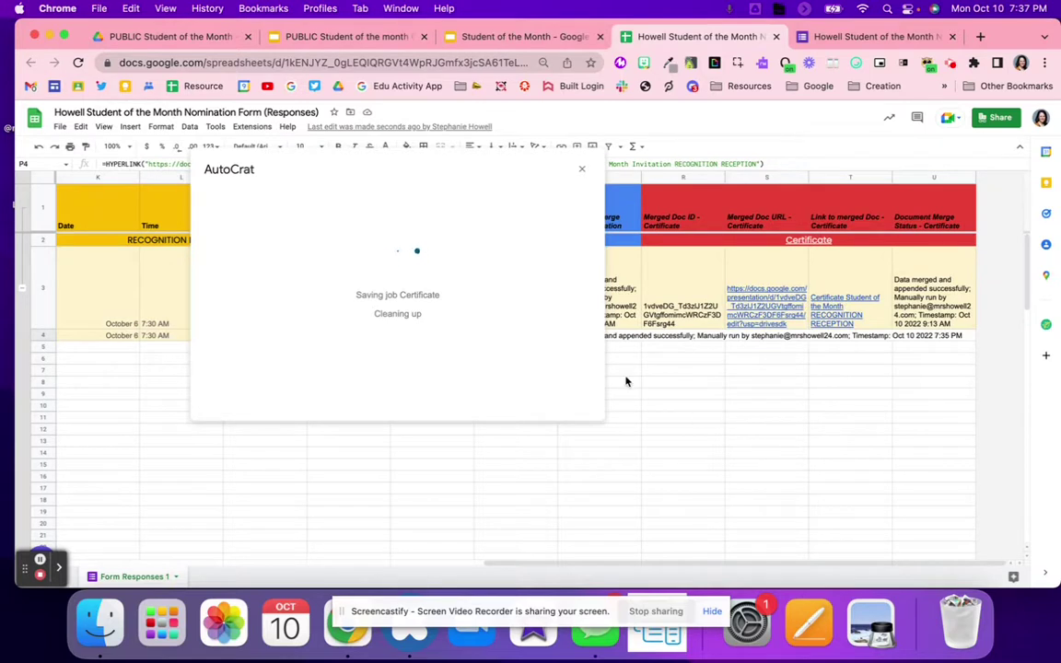
left_click(670, 335)
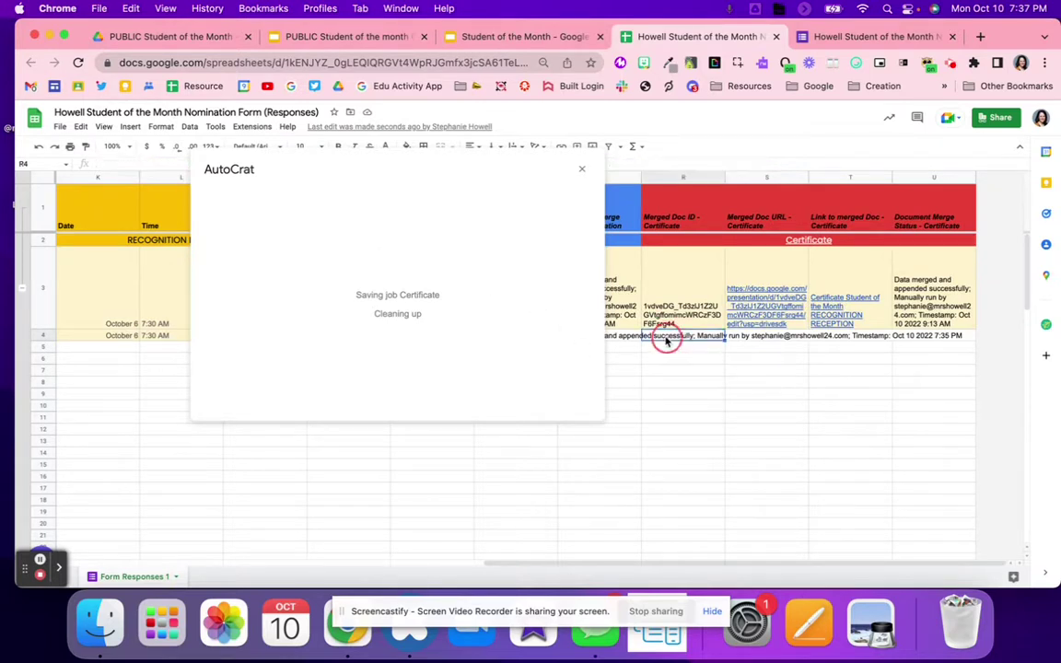
left_click(388, 284)
left_click(452, 167)
left_click(361, 258)
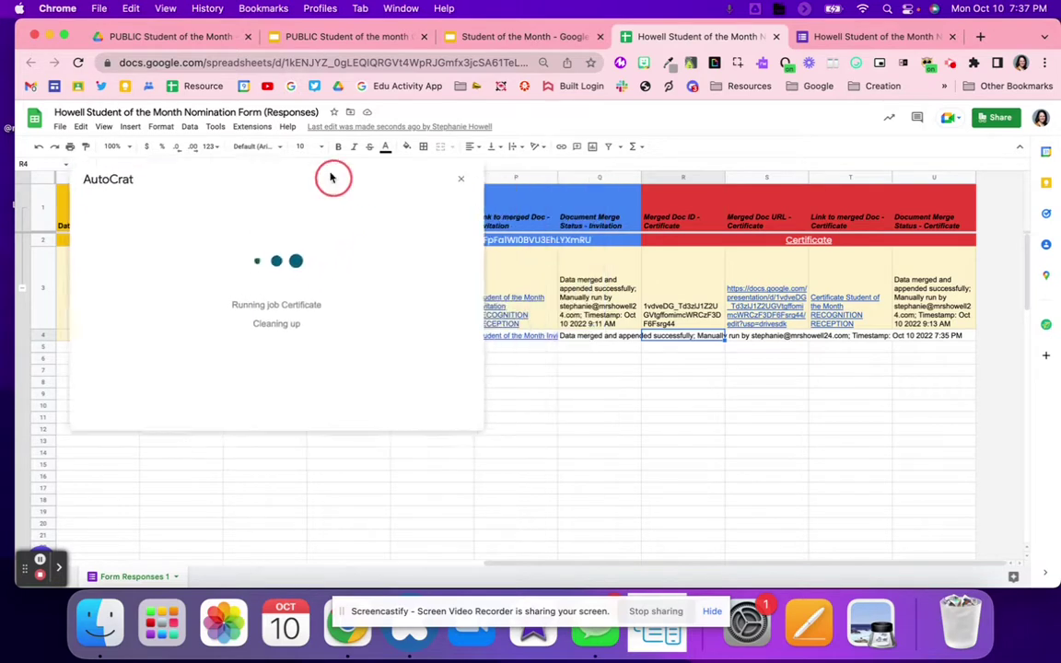